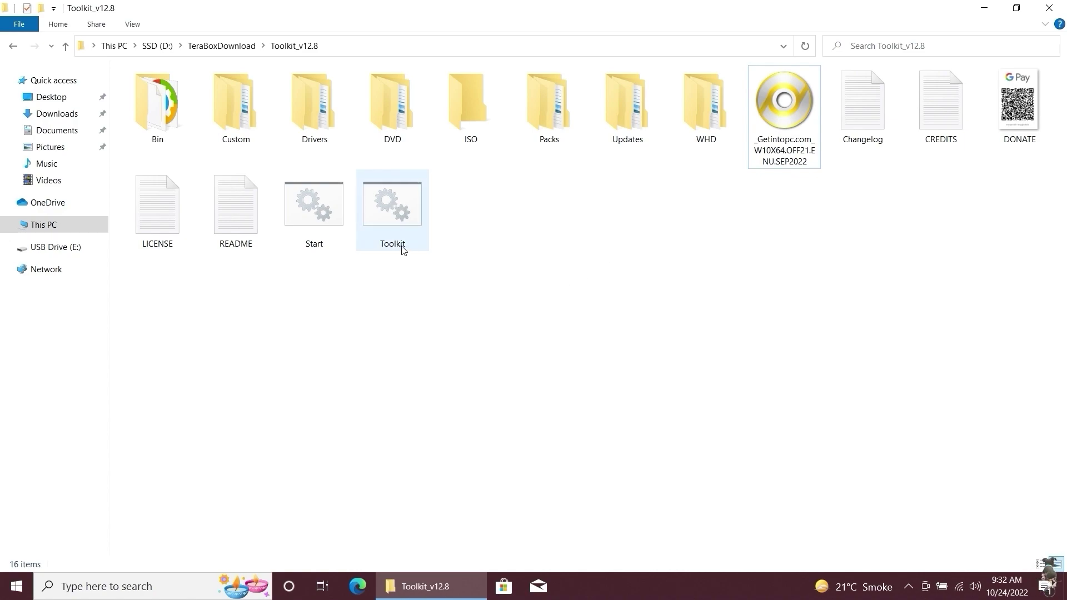
- Run the Start script as administrator, accept the MSMG Toolkit EULA, and continue to the main menu
{"action": "double_click", "coordinate": [338, 229]}
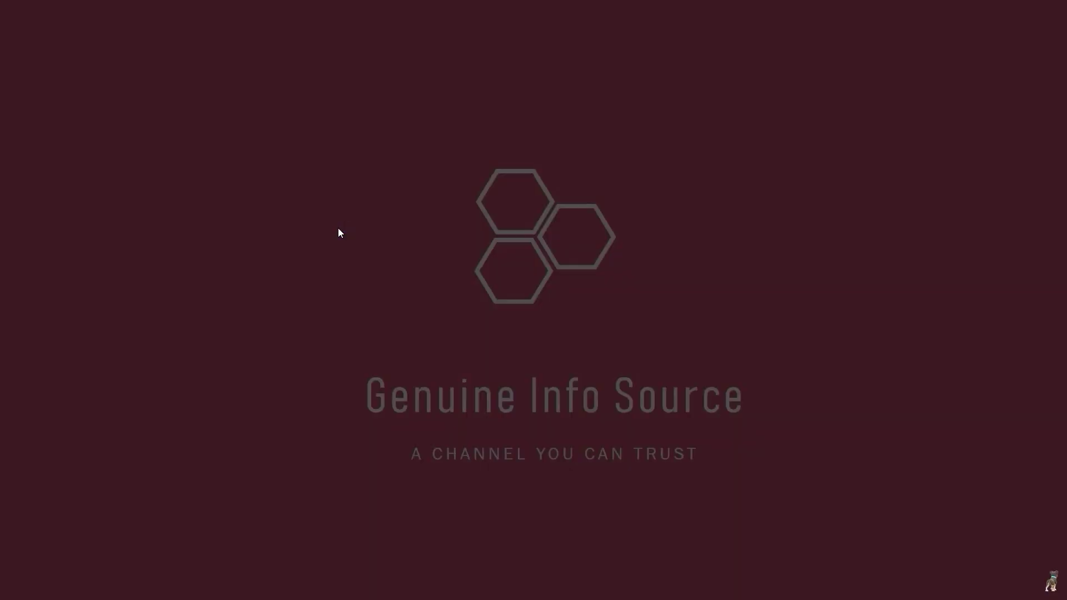
{"action": "left_click", "coordinate": [454, 388]}
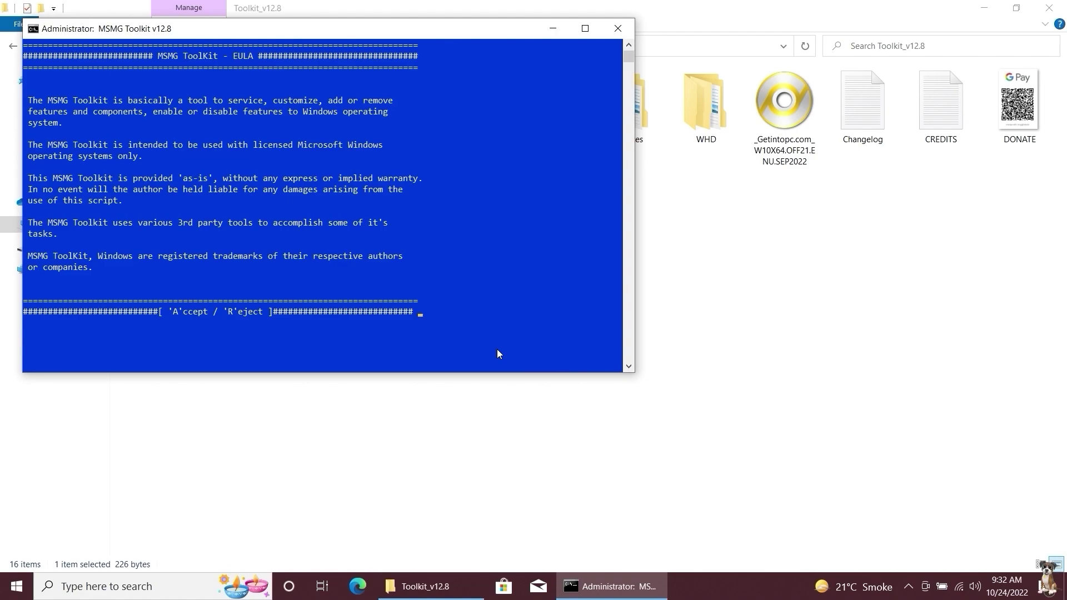
{"action": "key", "text": "a"}
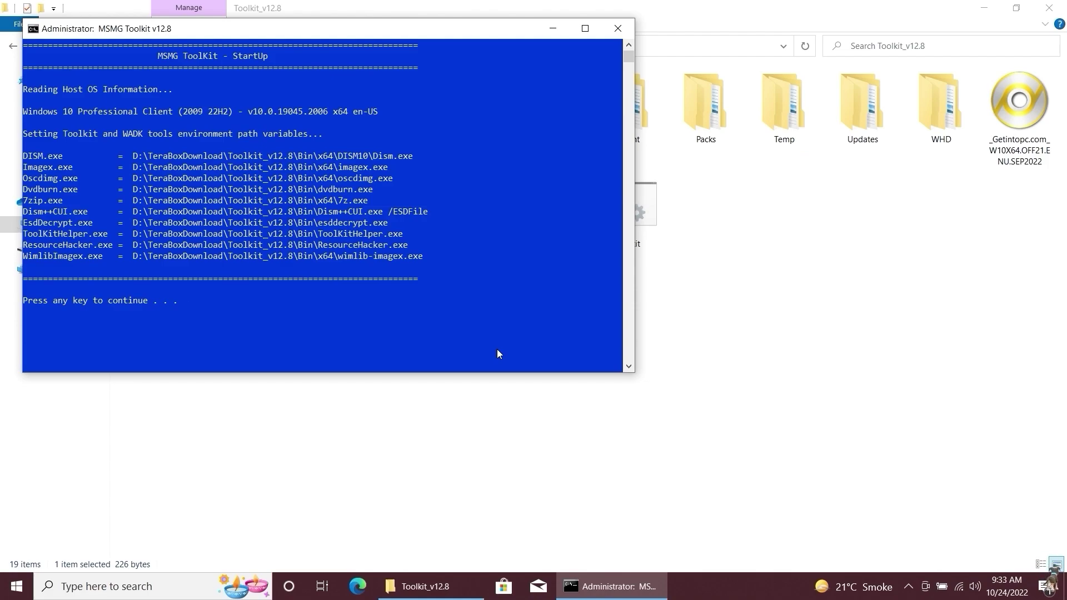
{"action": "key", "text": "Return"}
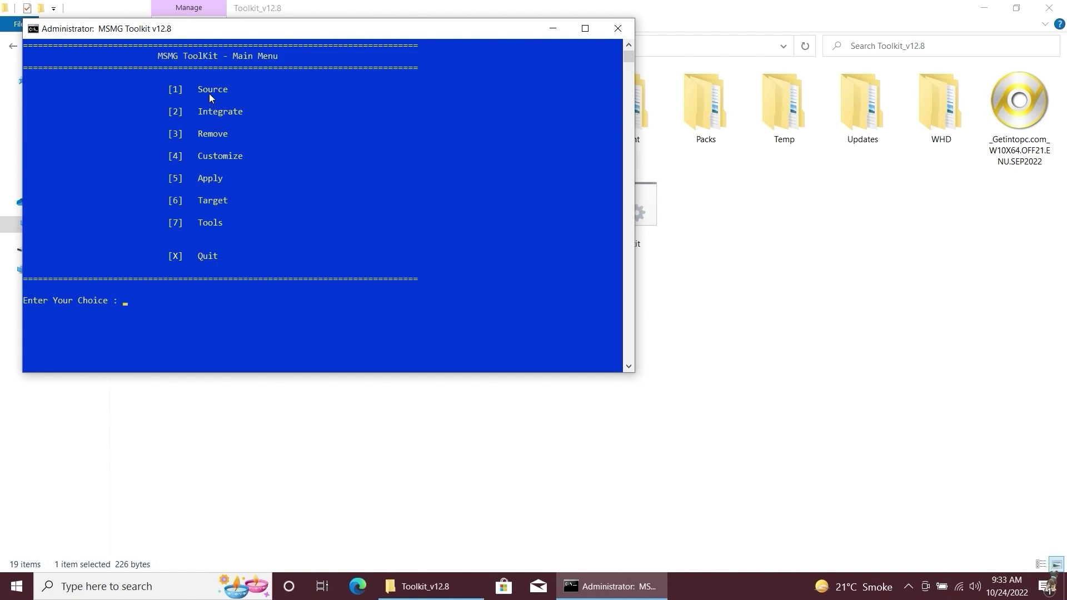
- Try to select the Windows source from the toolkit's DVD folder, and return to the main menu
{"action": "key", "text": "1"}
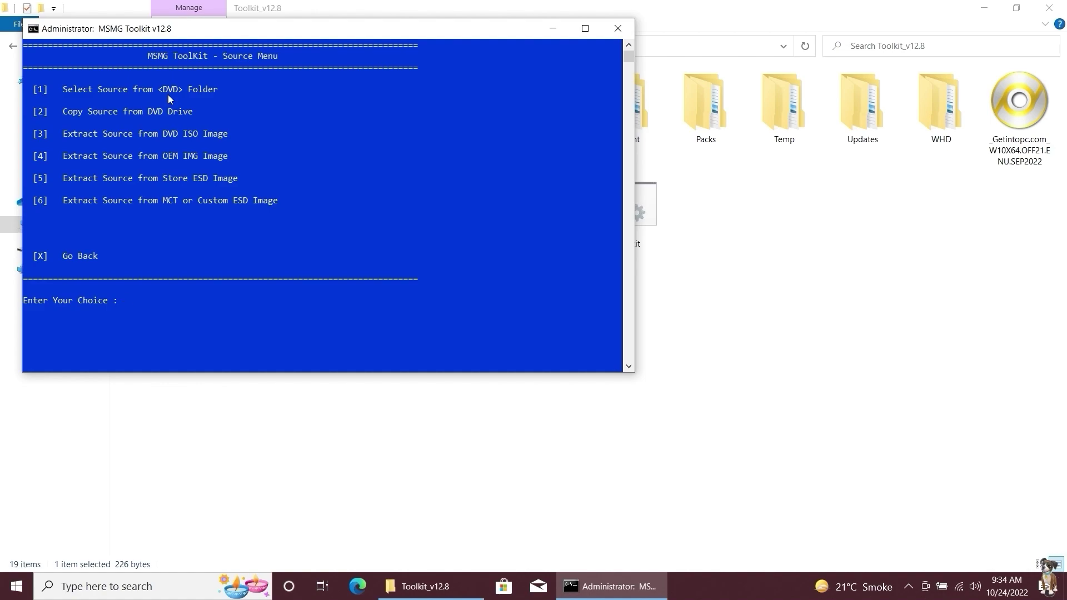
{"action": "key", "text": "1"}
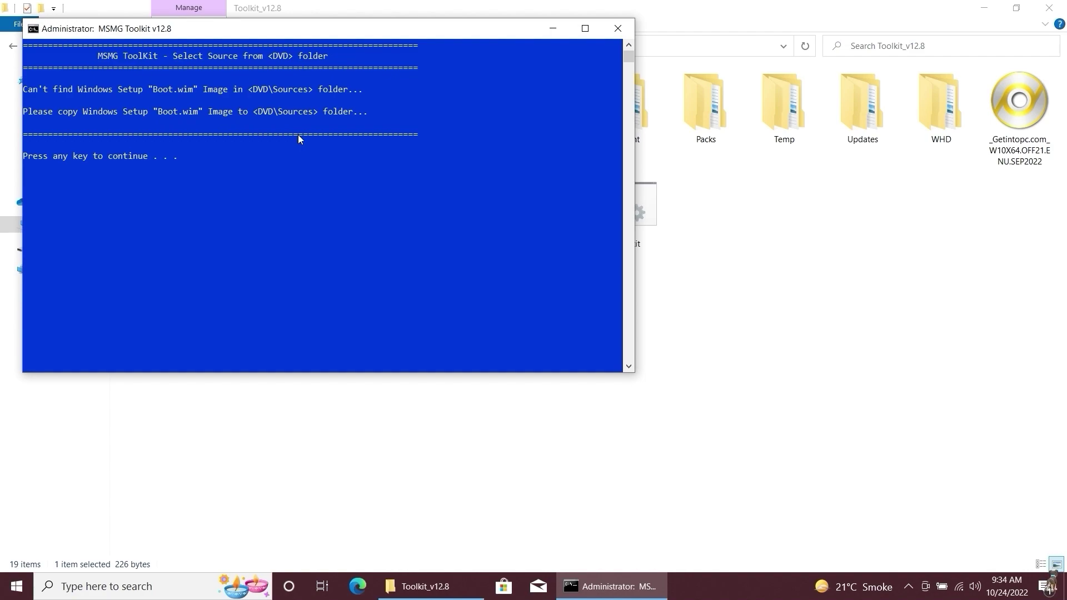
{"action": "key", "text": "Return"}
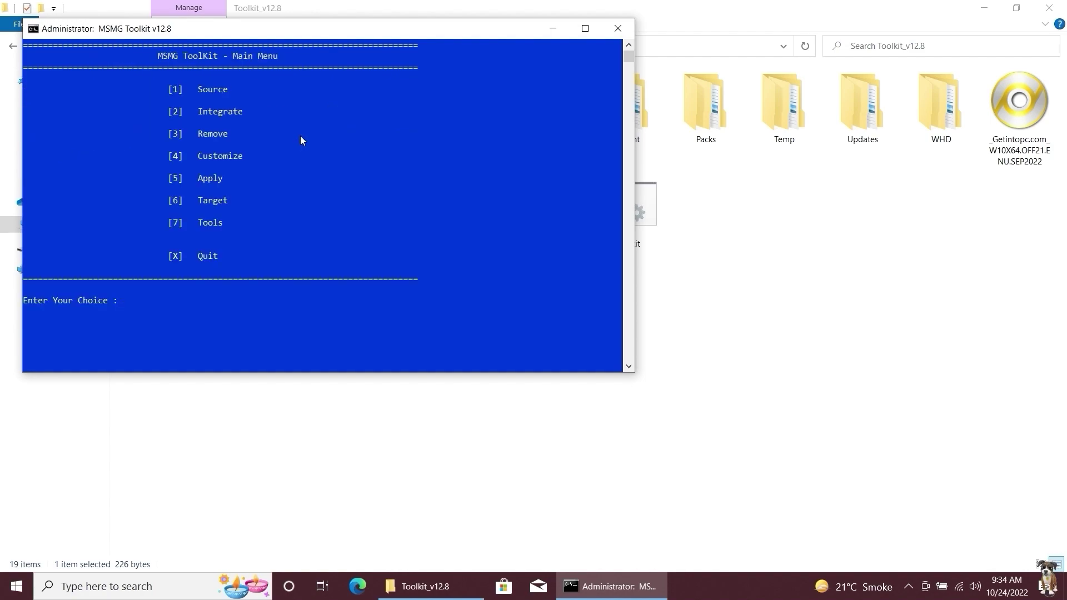
- Open the Windows ISO in the Toolkit_v12.8 folder with WinRAR and extract its contents to the default destination folder
{"action": "left_click", "coordinate": [547, 34]}
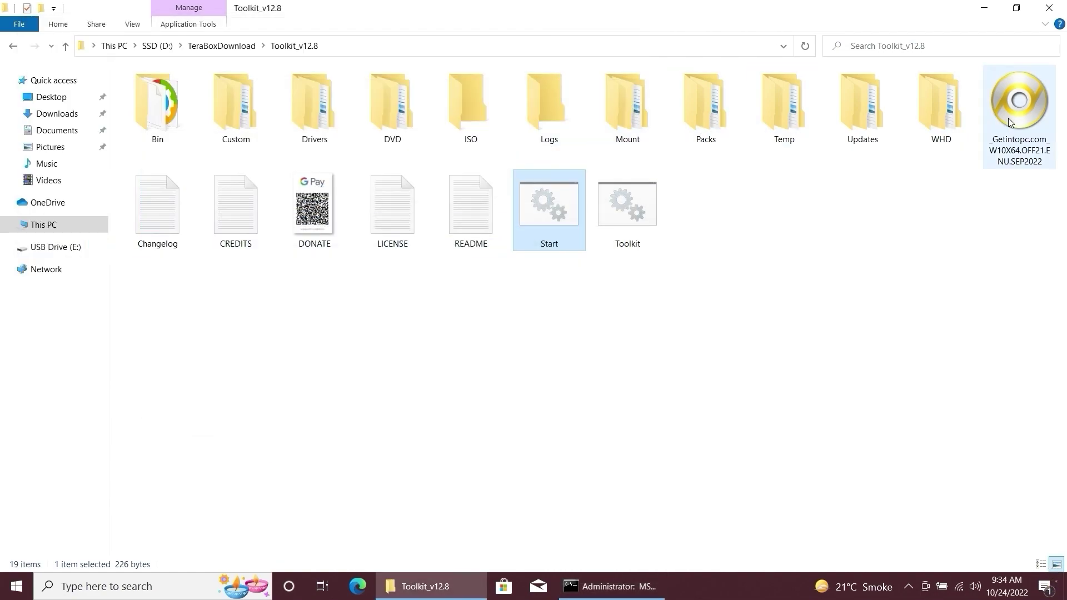
{"action": "left_click_drag", "start_coordinate": [1010, 120], "coordinate": [708, 236]}
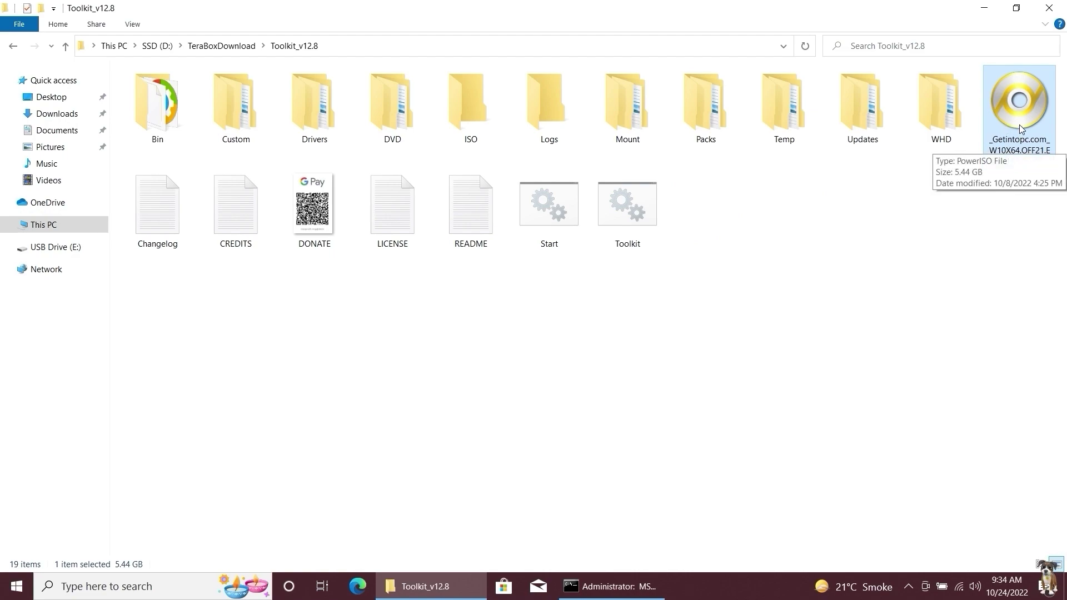
{"action": "right_click", "coordinate": [1006, 127]}
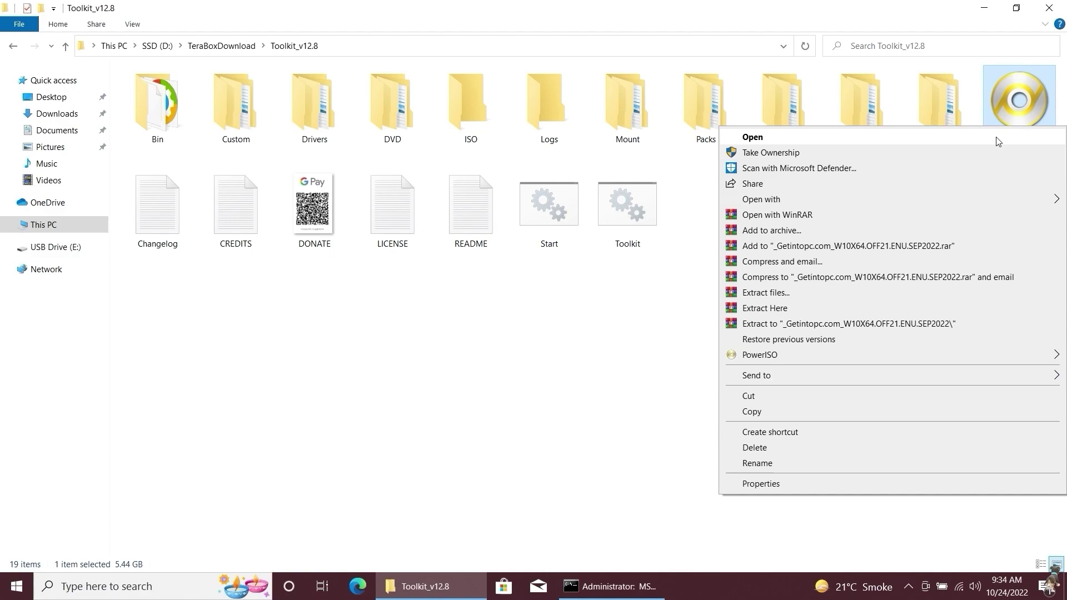
{"action": "left_click", "coordinate": [812, 216]}
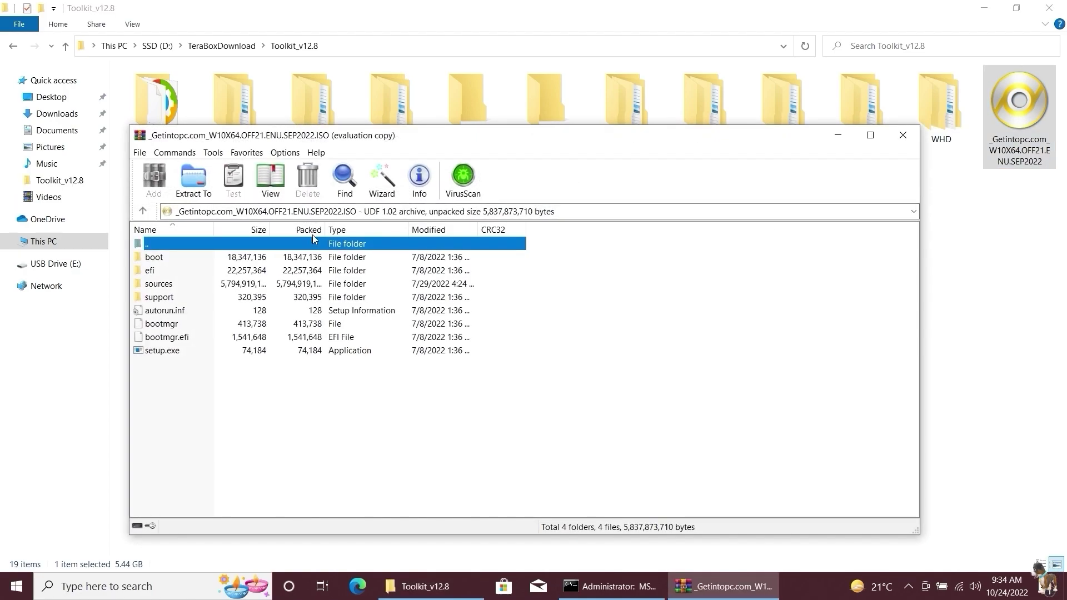
{"action": "left_click", "coordinate": [200, 188]}
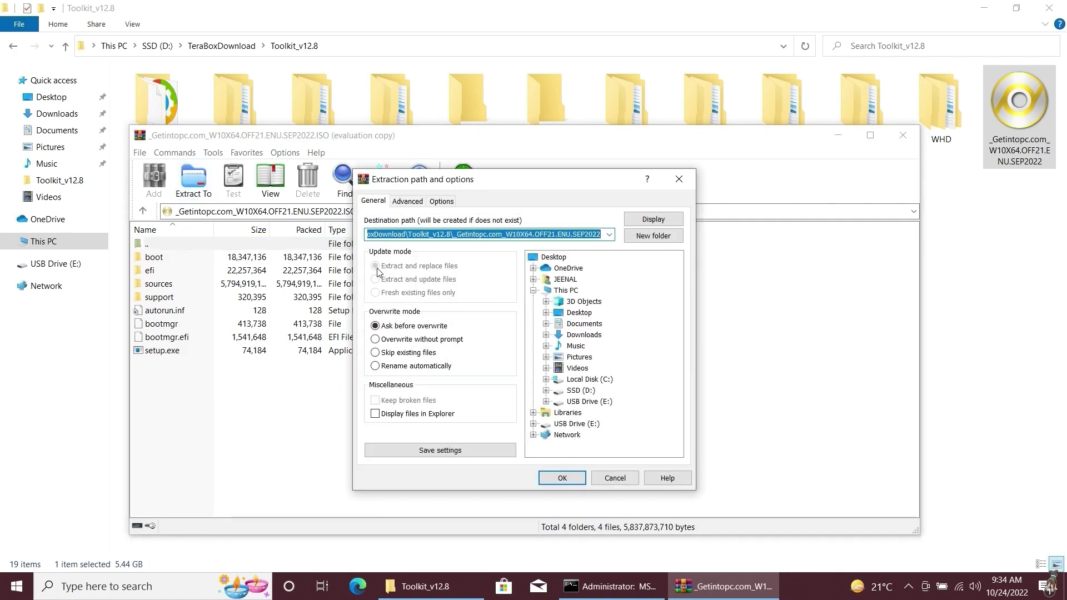
{"action": "left_click", "coordinate": [562, 478]}
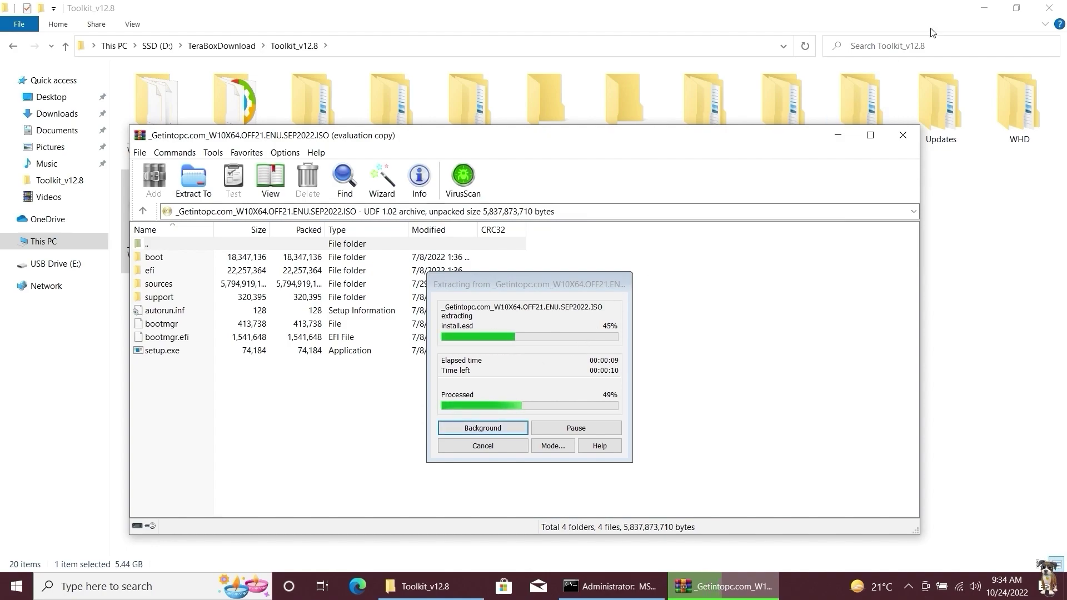
- Clear File Explorer from view, close WinRAR once the extraction has run, and refresh the desktop
{"action": "left_click", "coordinate": [978, 10]}
{"action": "left_click", "coordinate": [978, 10]}
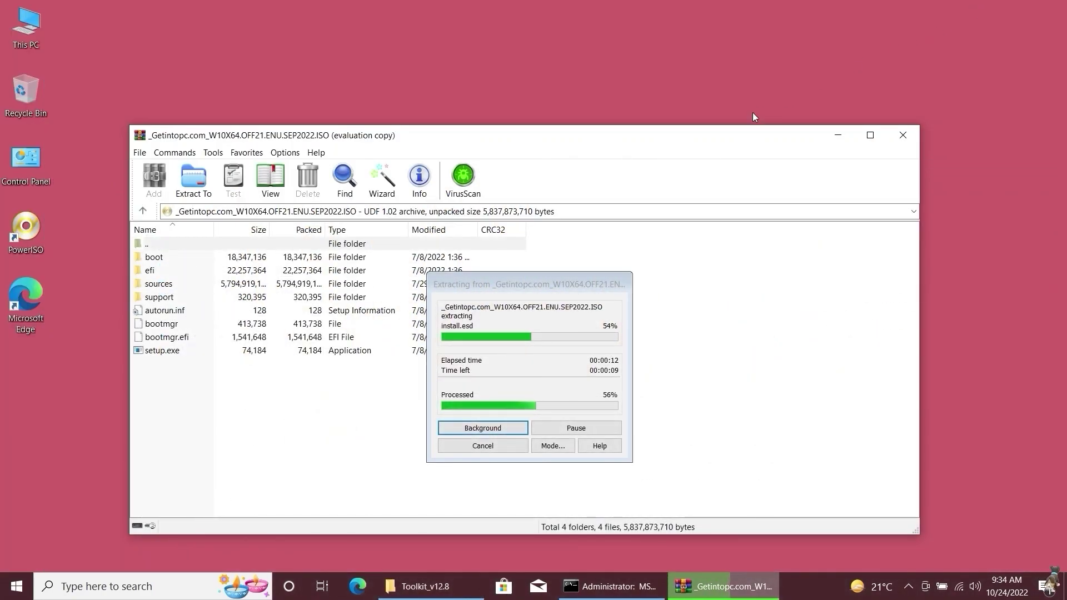
{"action": "left_click_drag", "start_coordinate": [531, 284], "coordinate": [521, 207]}
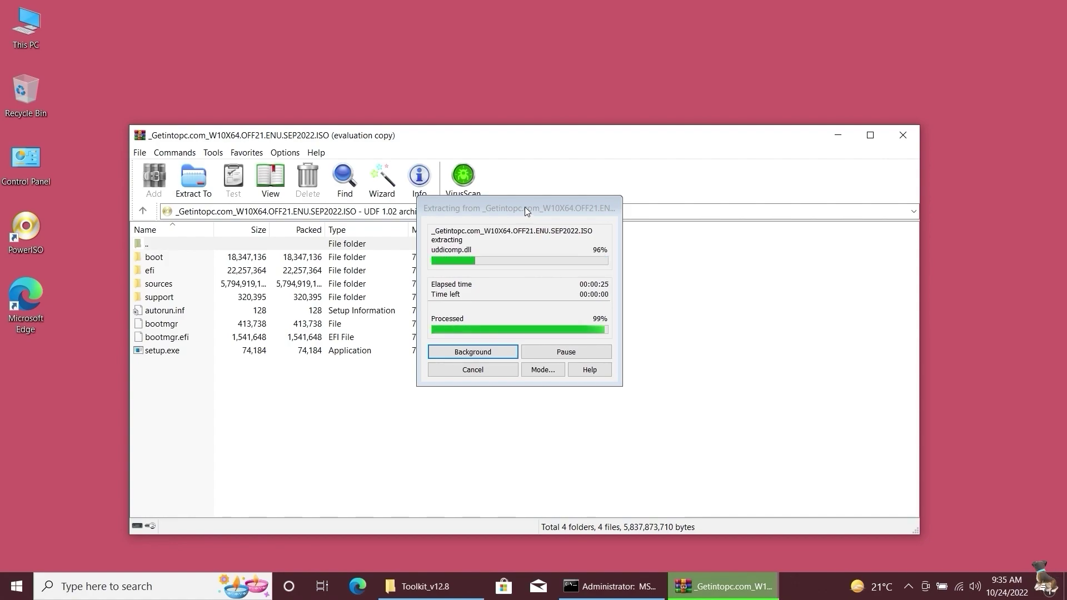
{"action": "left_click", "coordinate": [903, 135]}
{"action": "right_click", "coordinate": [687, 208]}
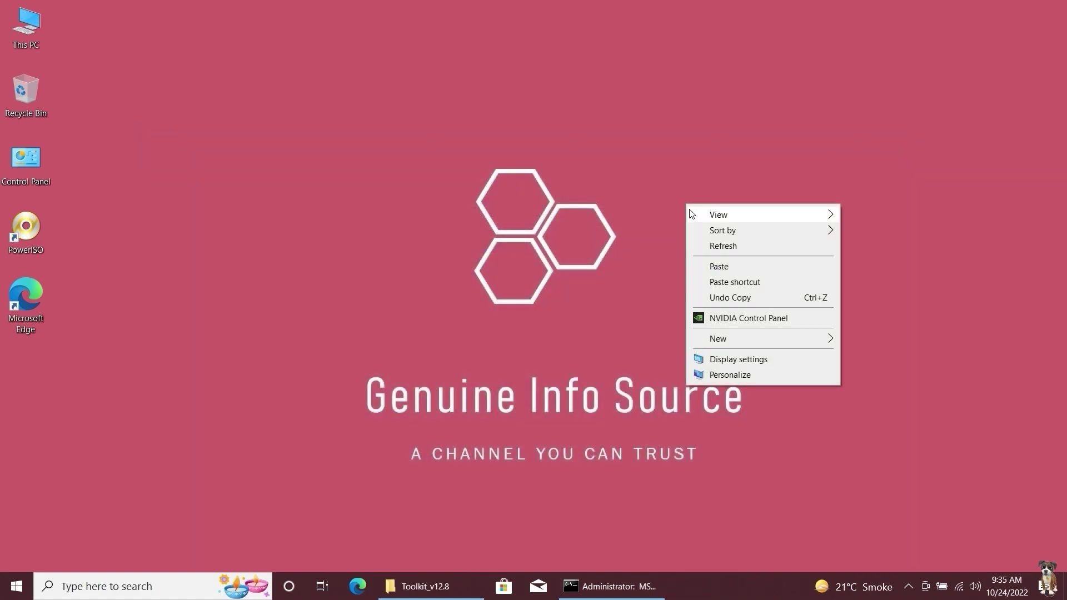
{"action": "left_click", "coordinate": [711, 242]}
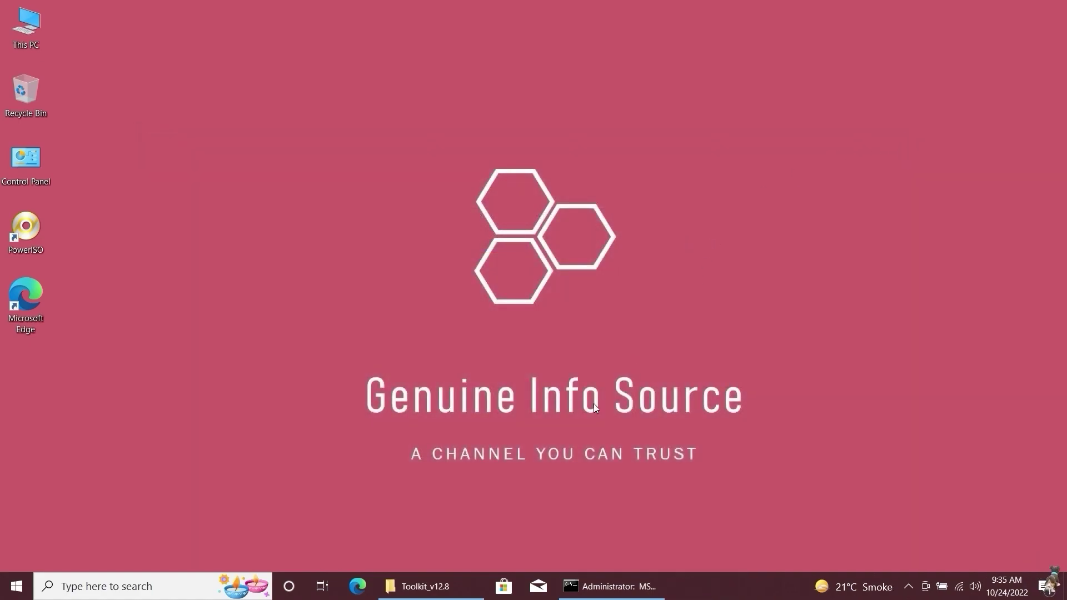
- Check the contents of the extracted folder and delete the original ISO file from the Toolkit_v12.8 folder
{"action": "left_click", "coordinate": [435, 595]}
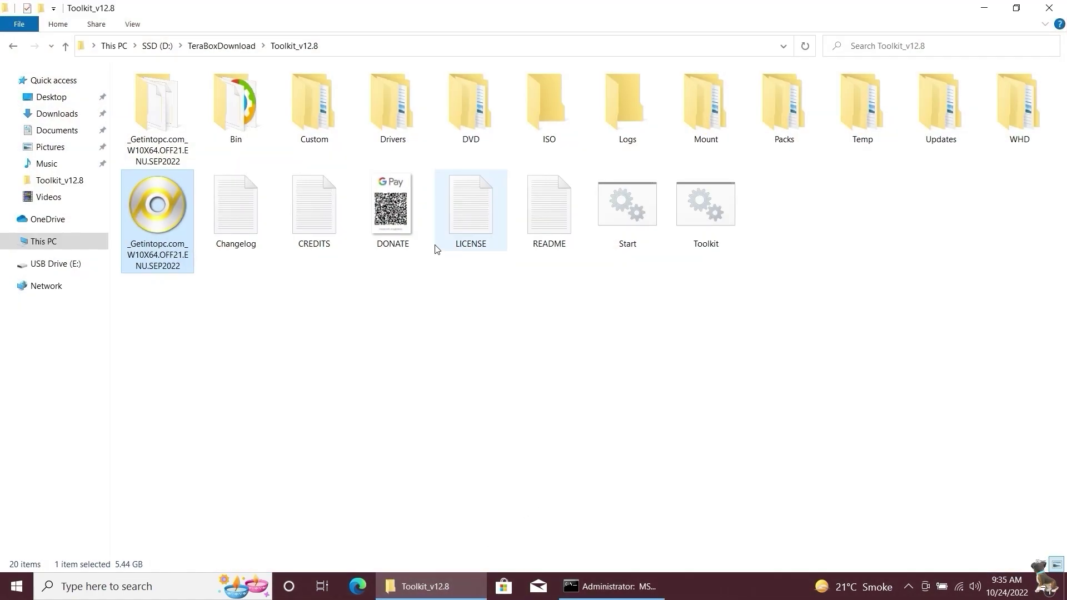
{"action": "double_click", "coordinate": [171, 145]}
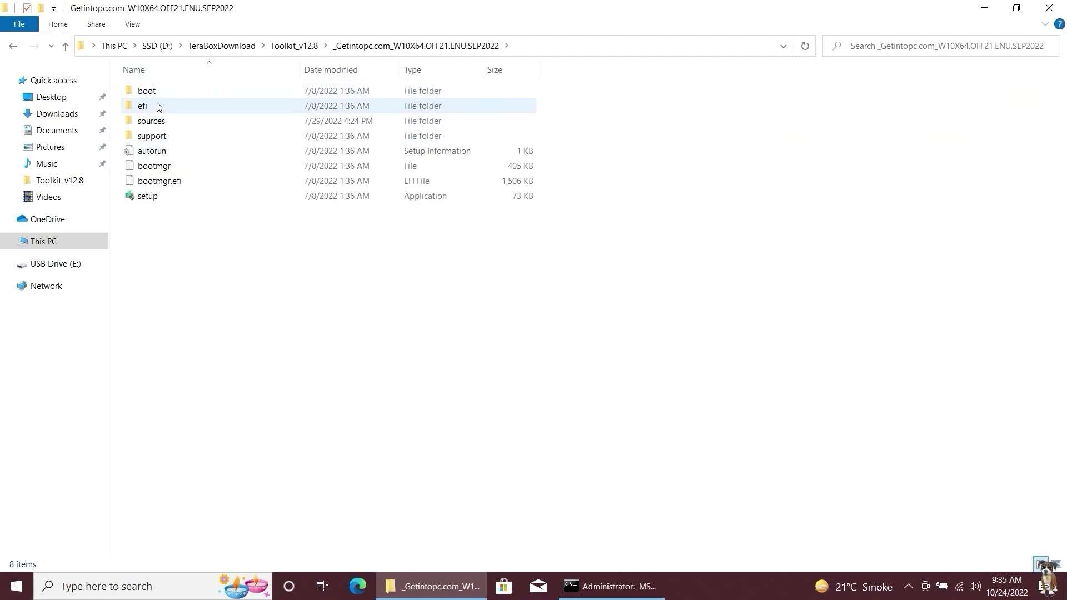
{"action": "left_click", "coordinate": [290, 45]}
{"action": "right_click", "coordinate": [163, 211]}
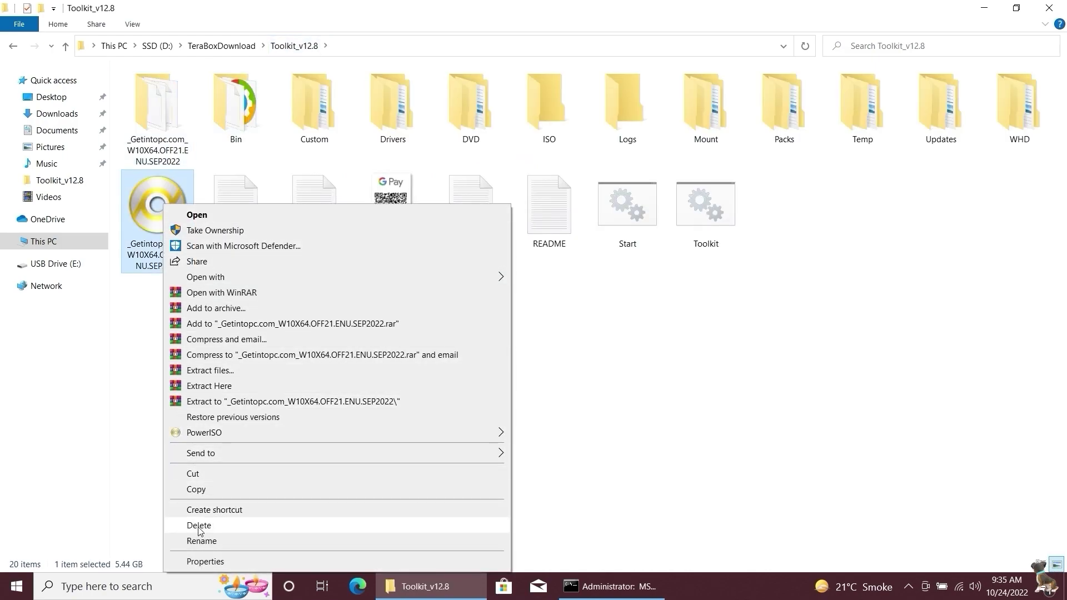
{"action": "left_click", "coordinate": [199, 527]}
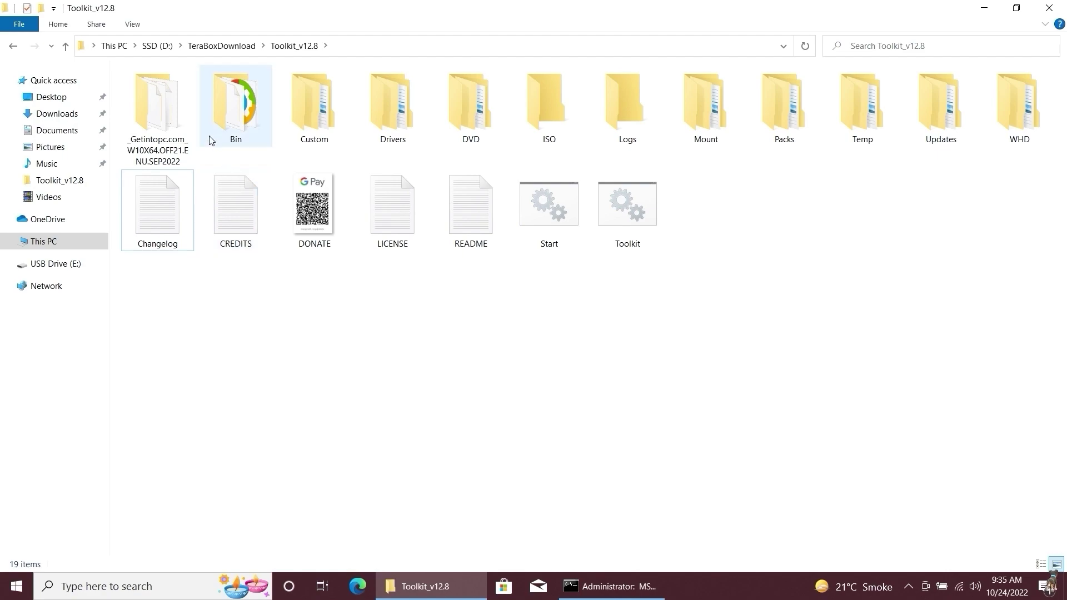
- Move all files and folders from the extracted _Getintopc.com_W10X64.OFF21.ENU.SEP2022 folder into the toolkit's DVD folder
{"action": "double_click", "coordinate": [162, 135]}
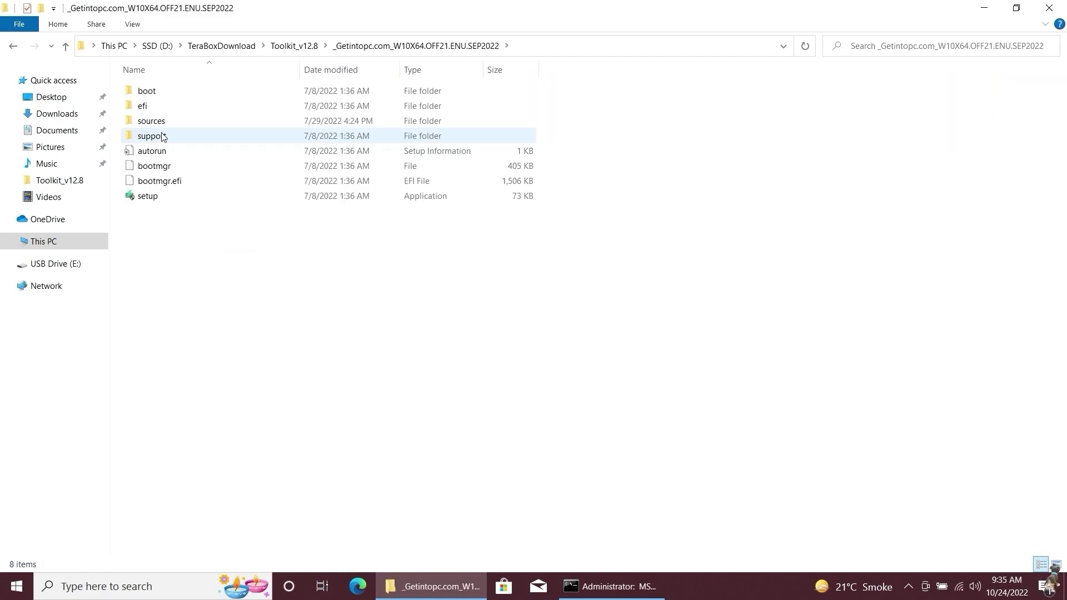
{"action": "left_click", "coordinate": [296, 46]}
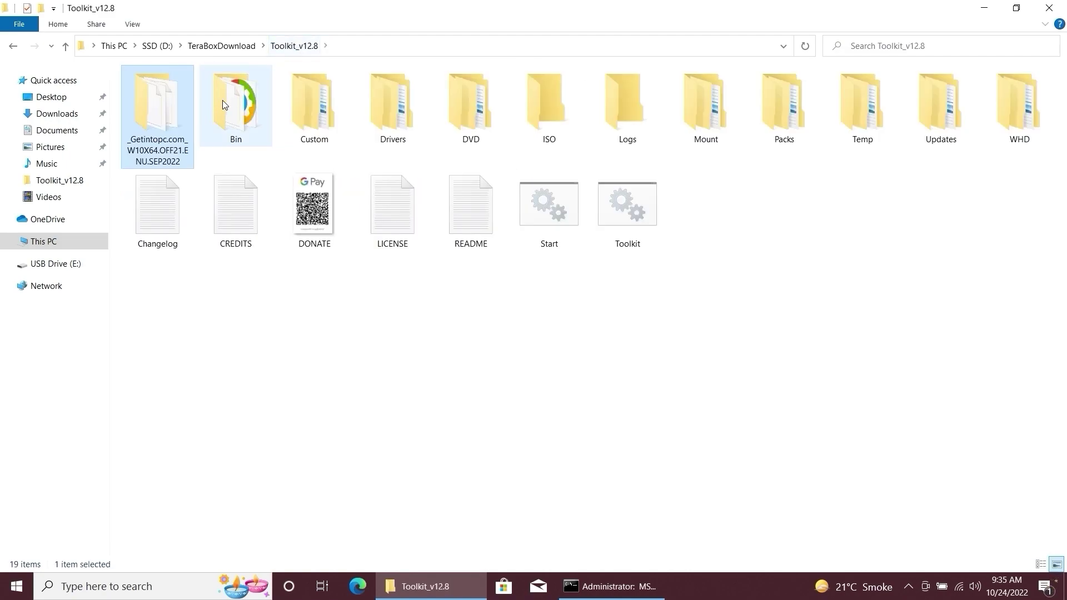
{"action": "double_click", "coordinate": [168, 127]}
{"action": "left_click_drag", "start_coordinate": [144, 229], "coordinate": [144, 94]}
{"action": "right_click", "coordinate": [144, 92]}
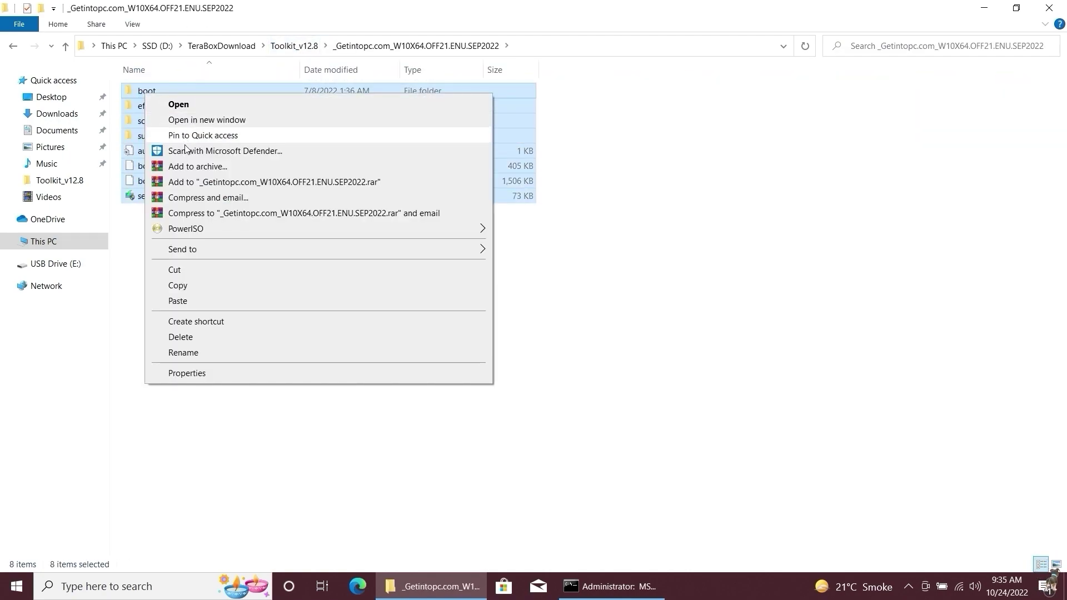
{"action": "left_click", "coordinate": [172, 270]}
{"action": "left_click", "coordinate": [291, 47]}
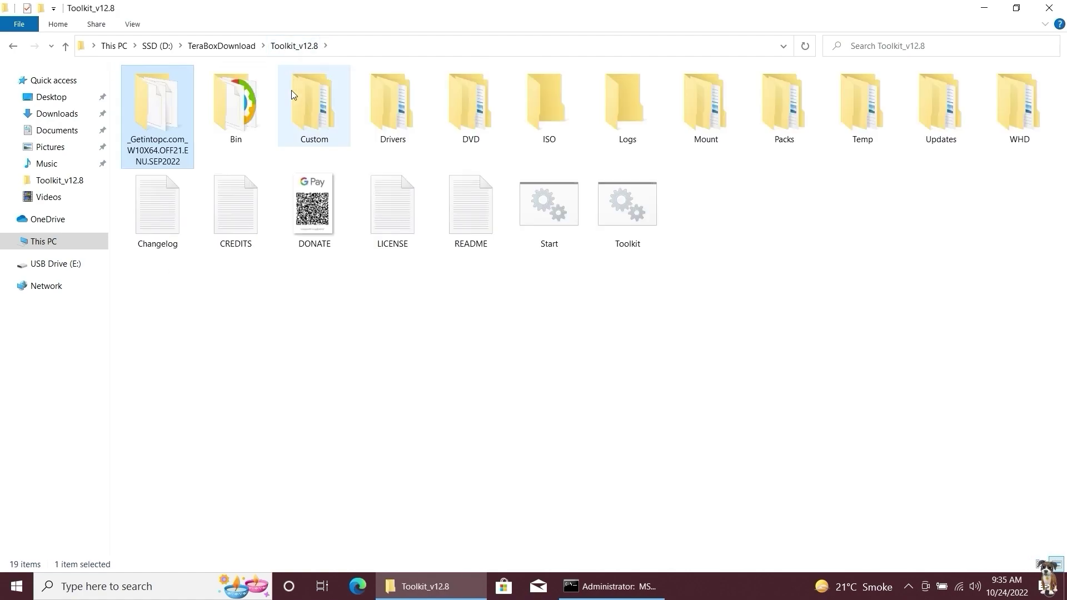
{"action": "double_click", "coordinate": [466, 128]}
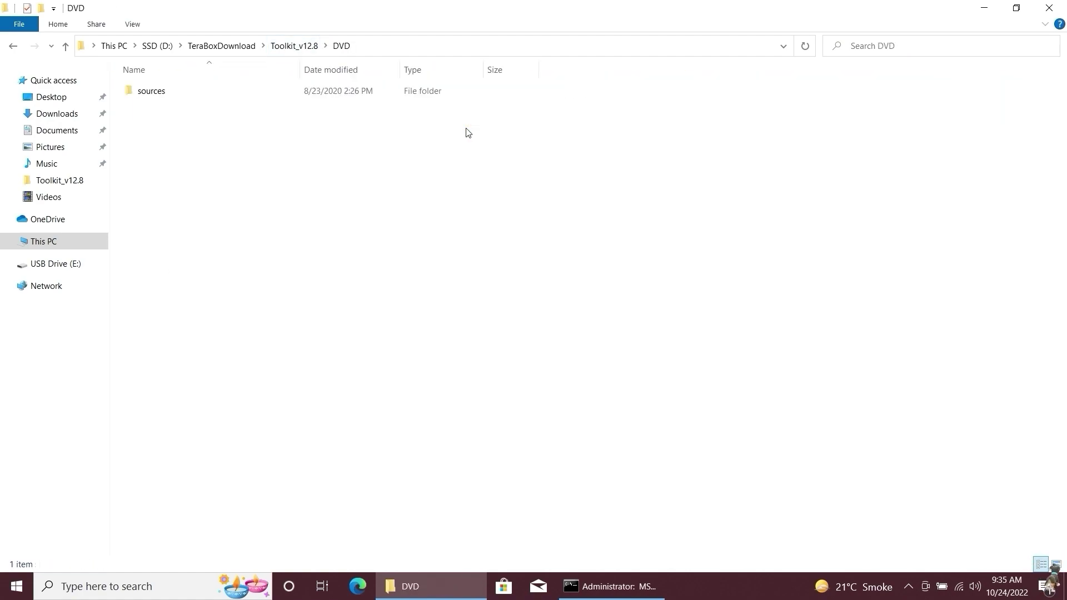
{"action": "right_click", "coordinate": [291, 167]}
{"action": "left_click", "coordinate": [315, 267]}
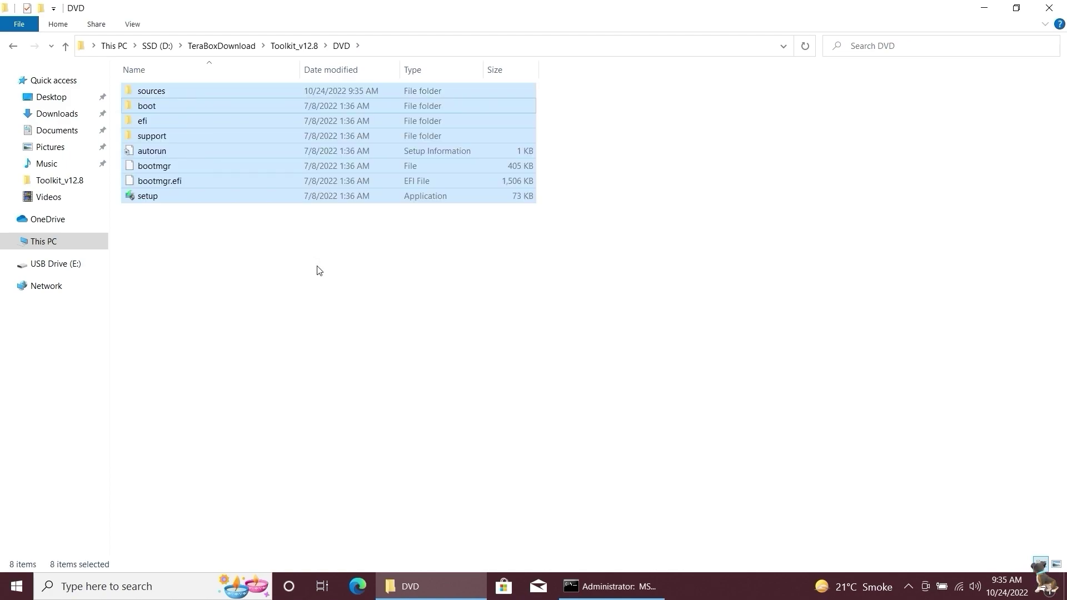
{"action": "left_click", "coordinate": [319, 271]}
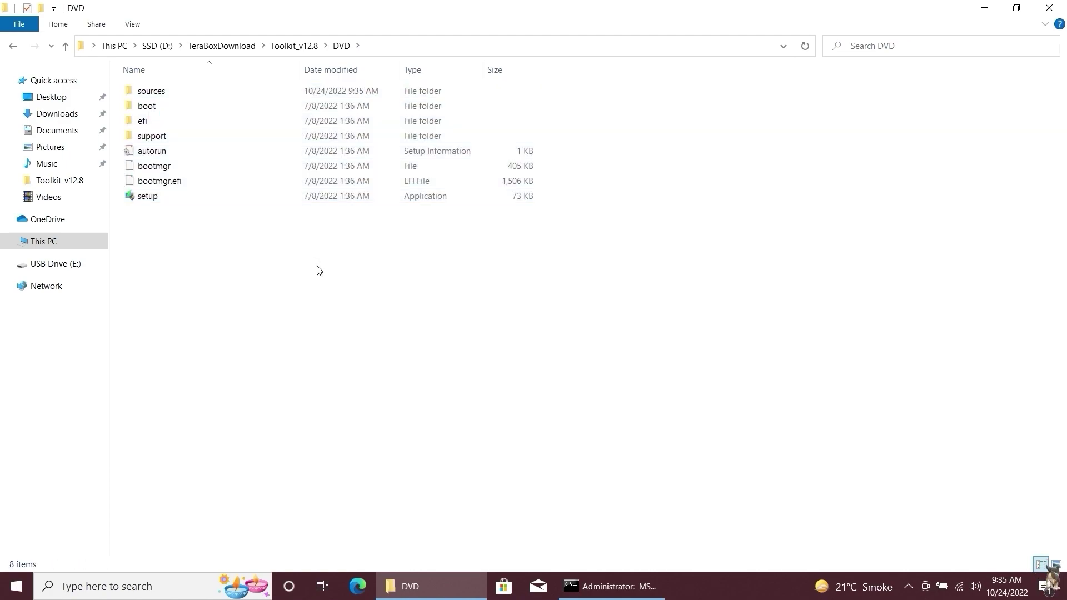
{"action": "left_click", "coordinate": [293, 48]}
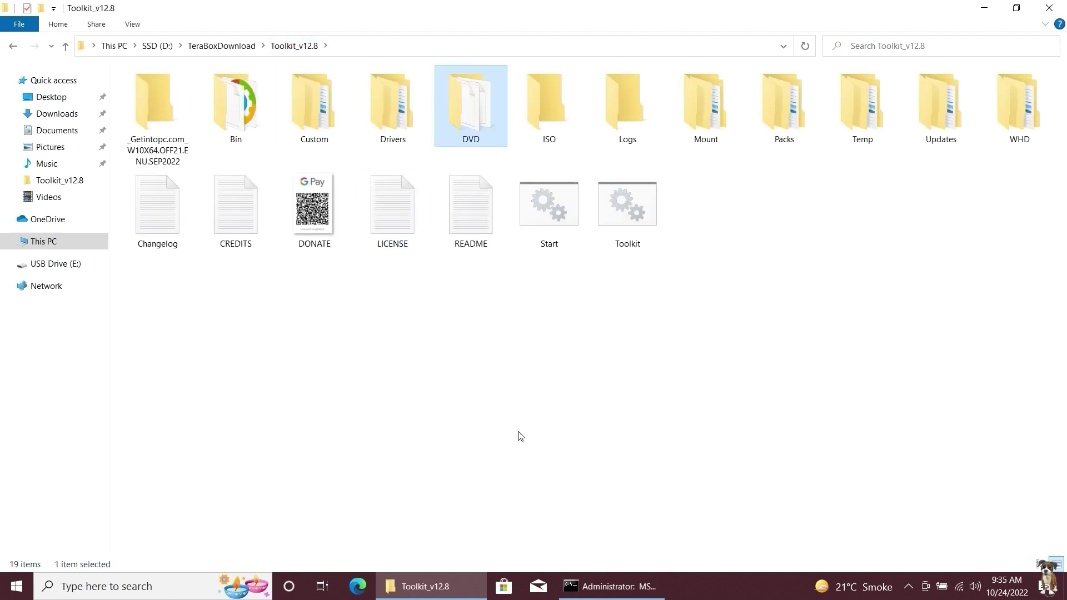
- Switch to MSMG Toolkit, try again to select the source from the DVD folder, and minimize the toolkit window
{"action": "left_click", "coordinate": [984, 8]}
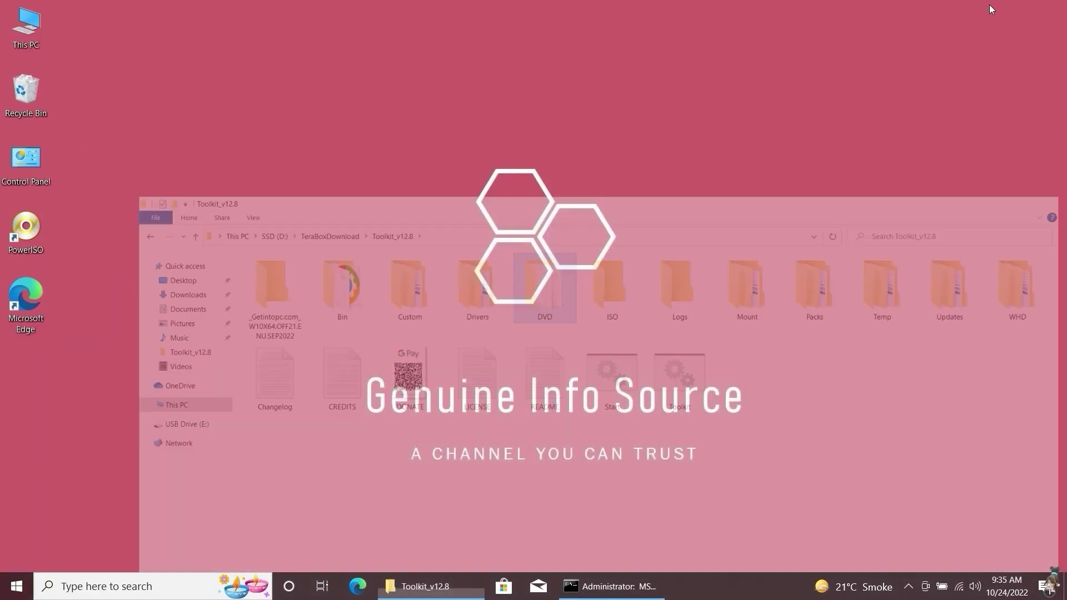
{"action": "left_click", "coordinate": [606, 586]}
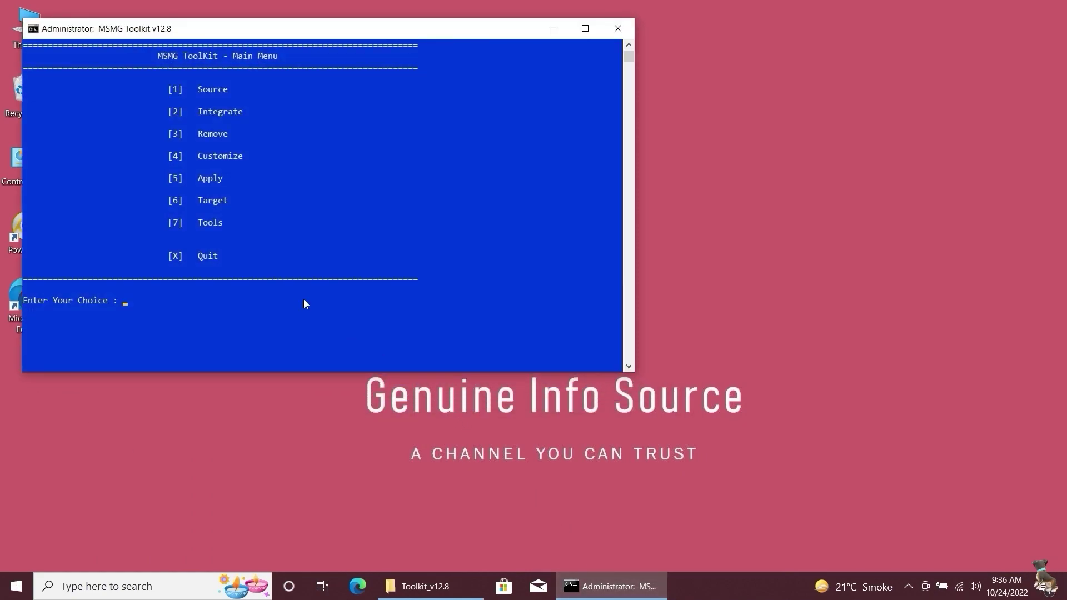
{"action": "left_click", "coordinate": [132, 304]}
{"action": "left_click", "coordinate": [125, 304]}
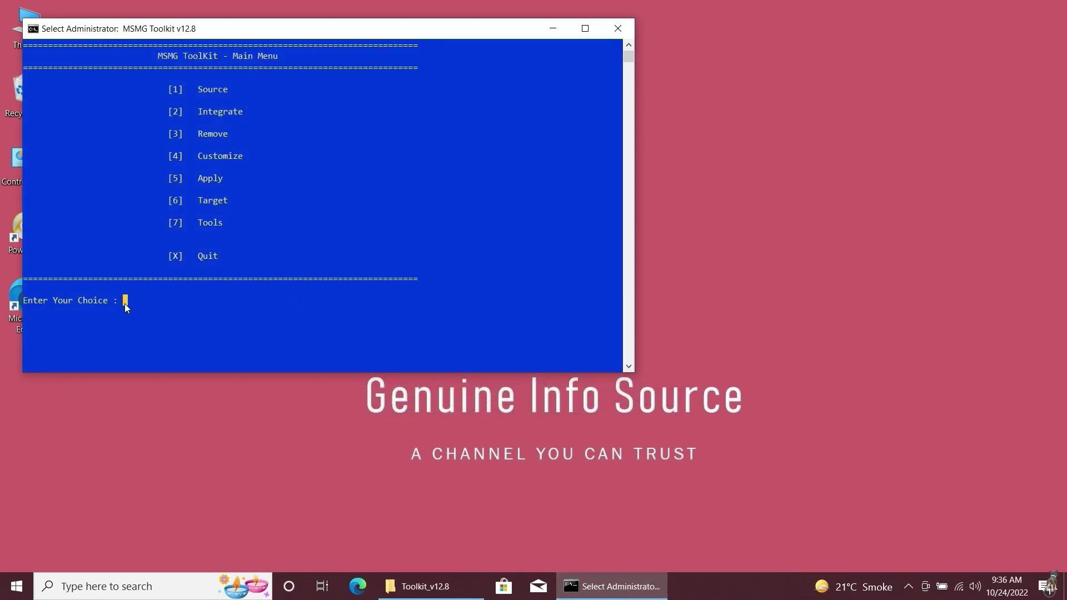
{"action": "key", "text": "1"}
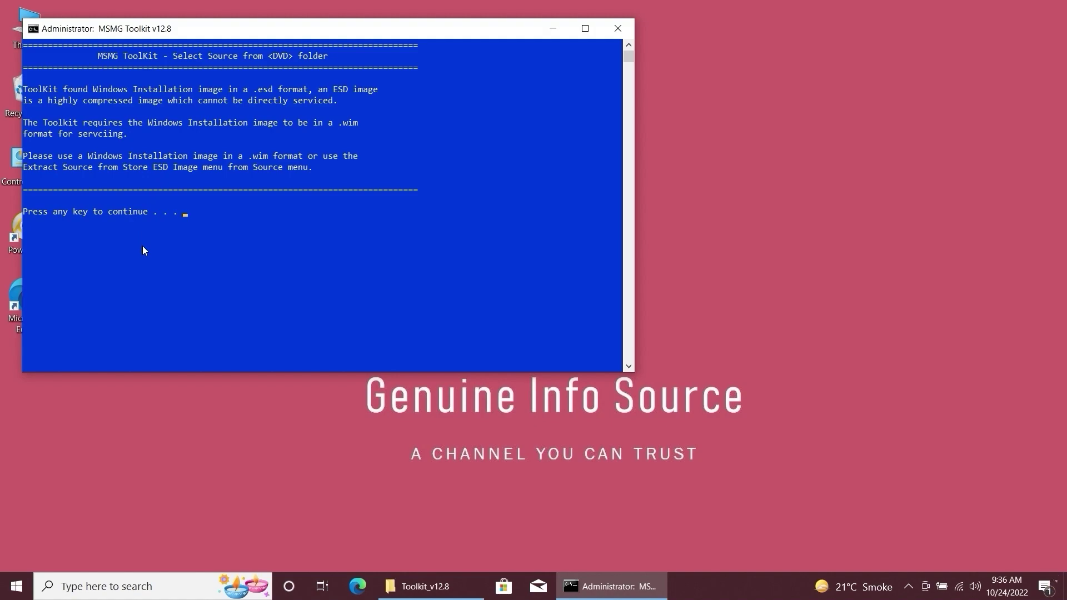
{"action": "key", "text": "Return"}
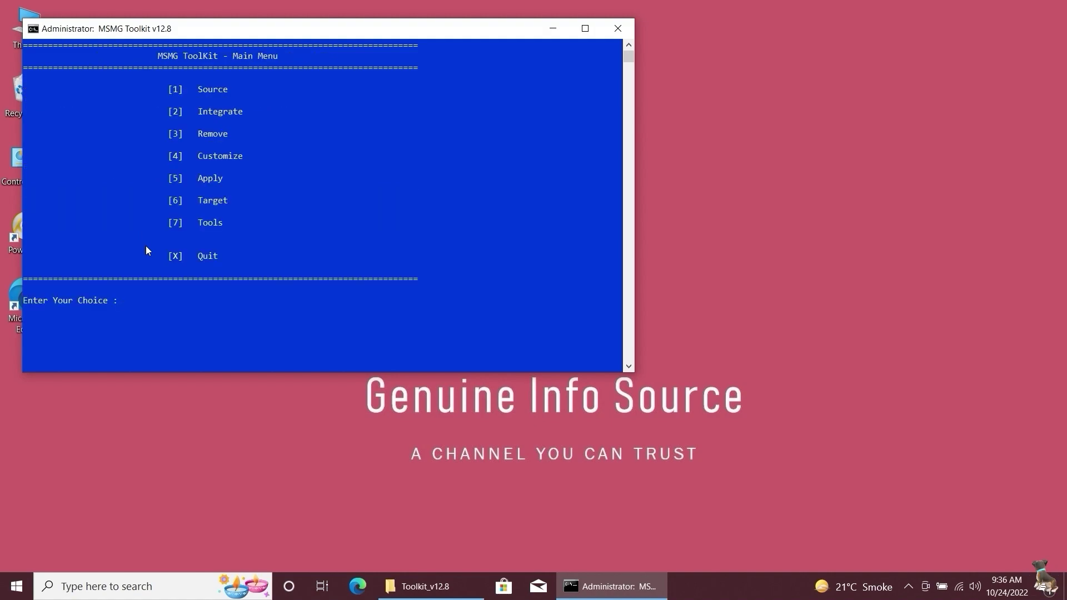
{"action": "left_click", "coordinate": [546, 31]}
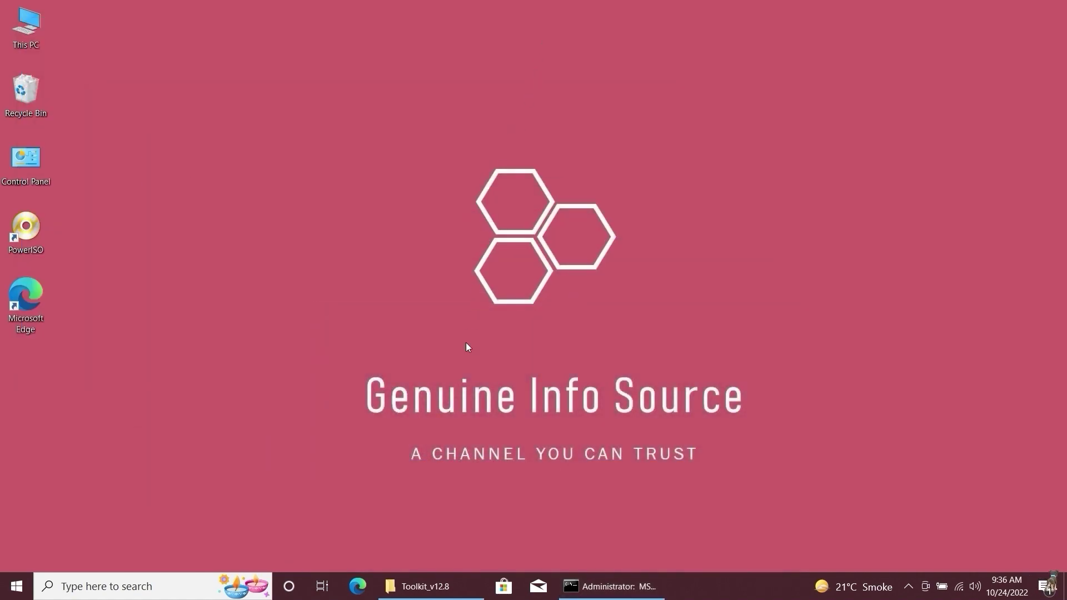
- Locate the install.esd file in the sources subfolder of the toolkit's DVD folder
{"action": "left_click", "coordinate": [436, 586]}
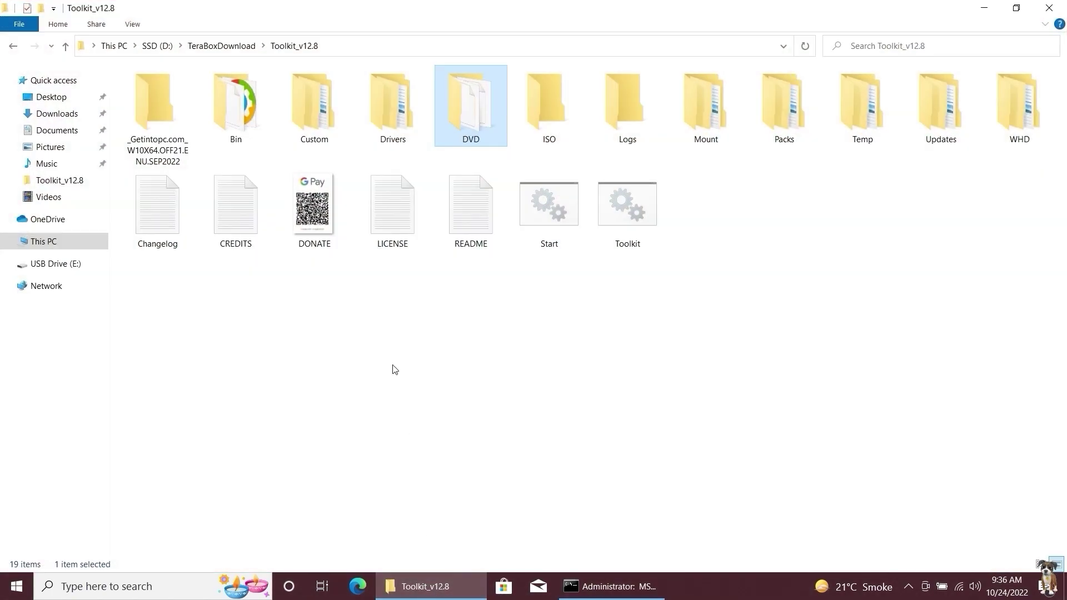
{"action": "double_click", "coordinate": [459, 125]}
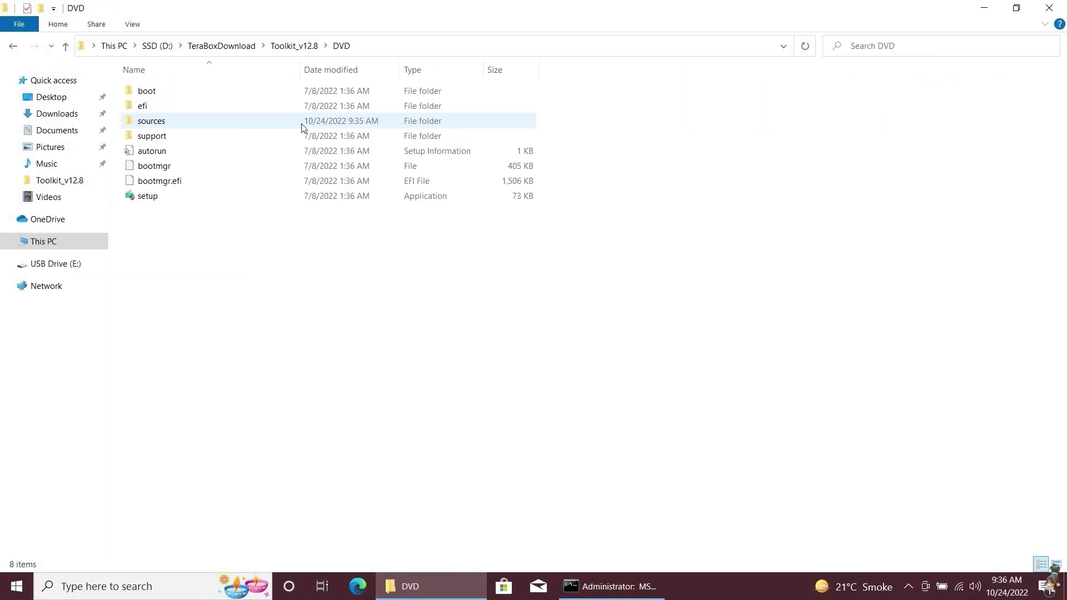
{"action": "double_click", "coordinate": [160, 122]}
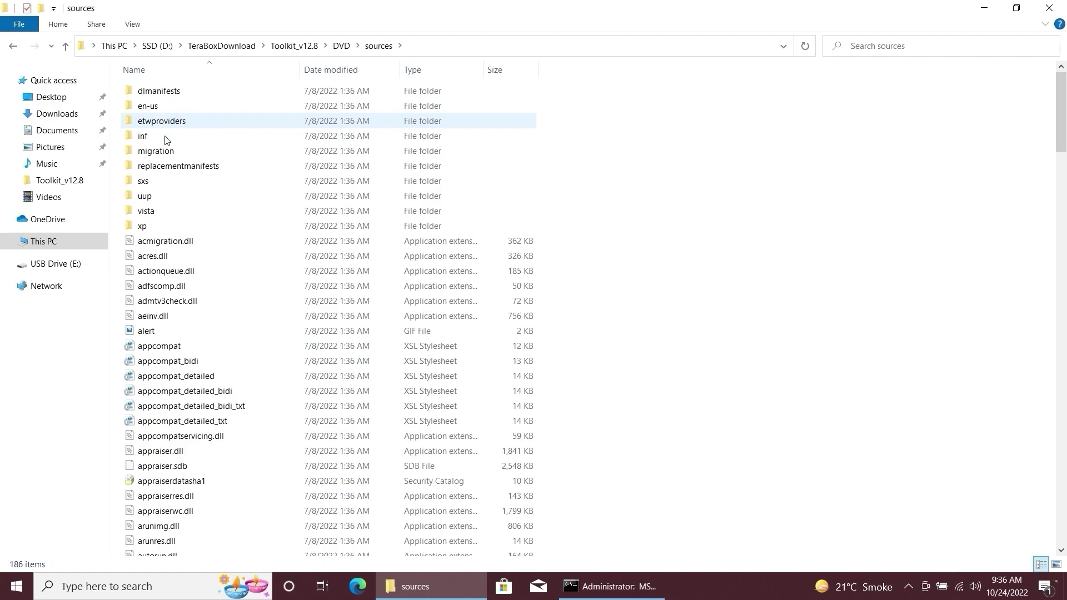
{"action": "scroll", "coordinate": [166, 408], "scroll_direction": "down", "scroll_amount": 10}
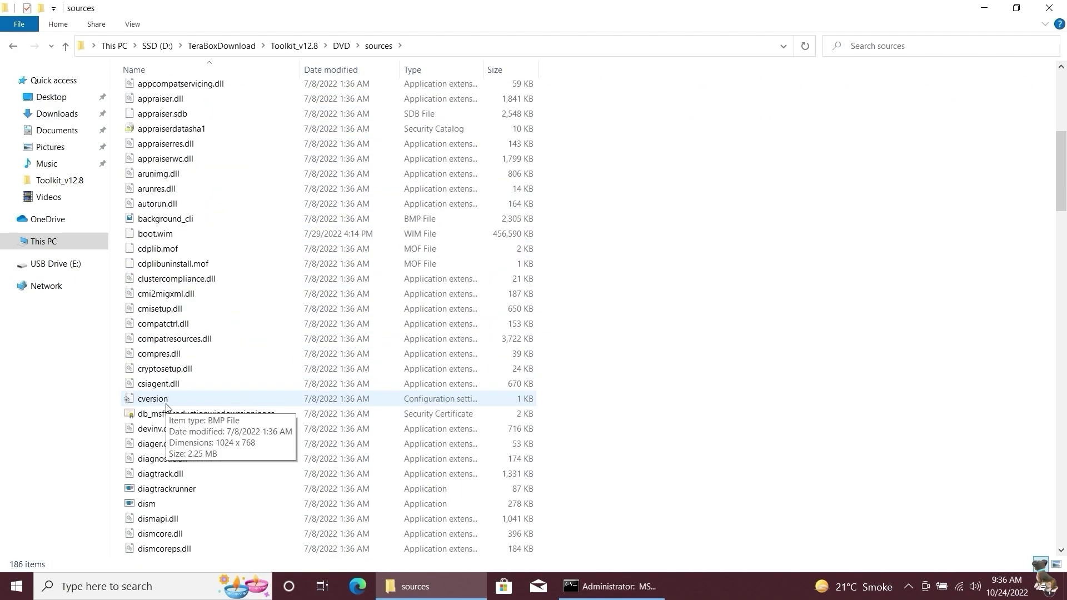
{"action": "scroll", "coordinate": [167, 408], "scroll_direction": "down", "scroll_amount": 10}
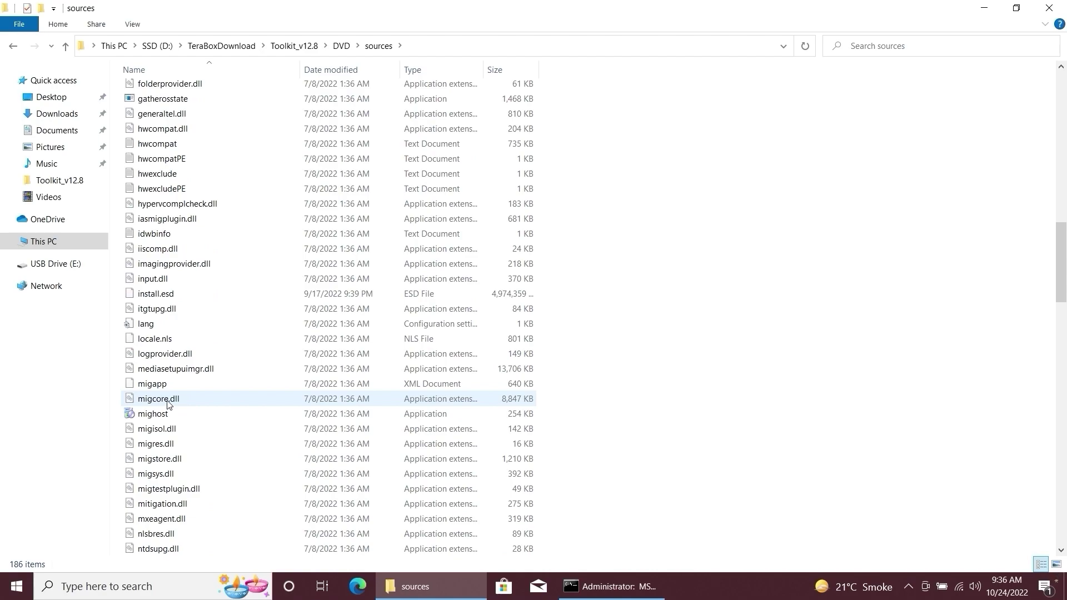
{"action": "left_click", "coordinate": [164, 297]}
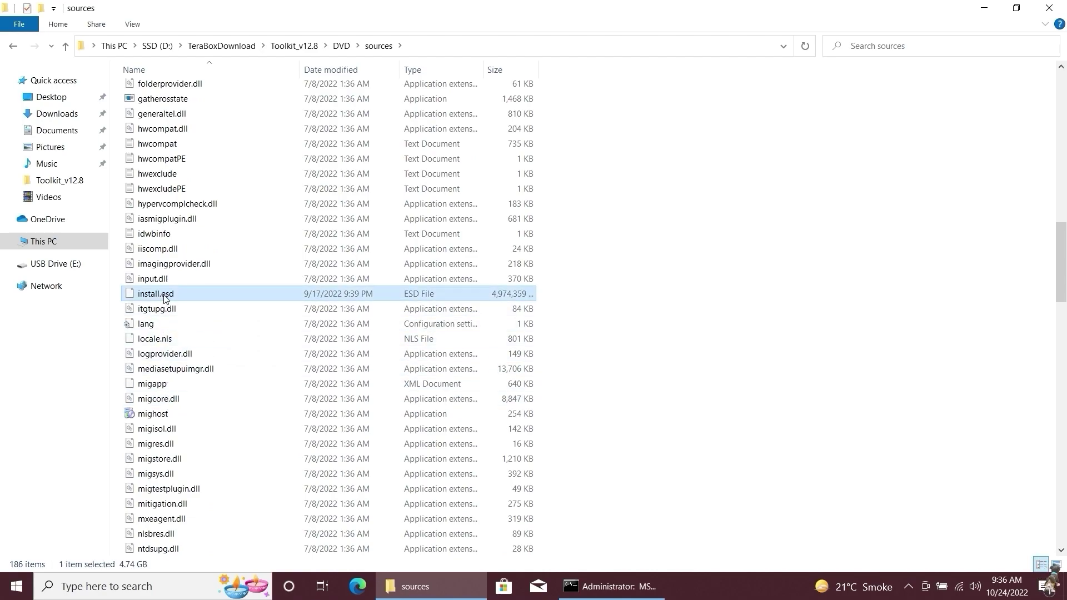
- Check the file type in install.esd's properties, return to the Toolkit_v12.8 folder and minimize File Explorer
{"action": "right_click", "coordinate": [175, 298]}
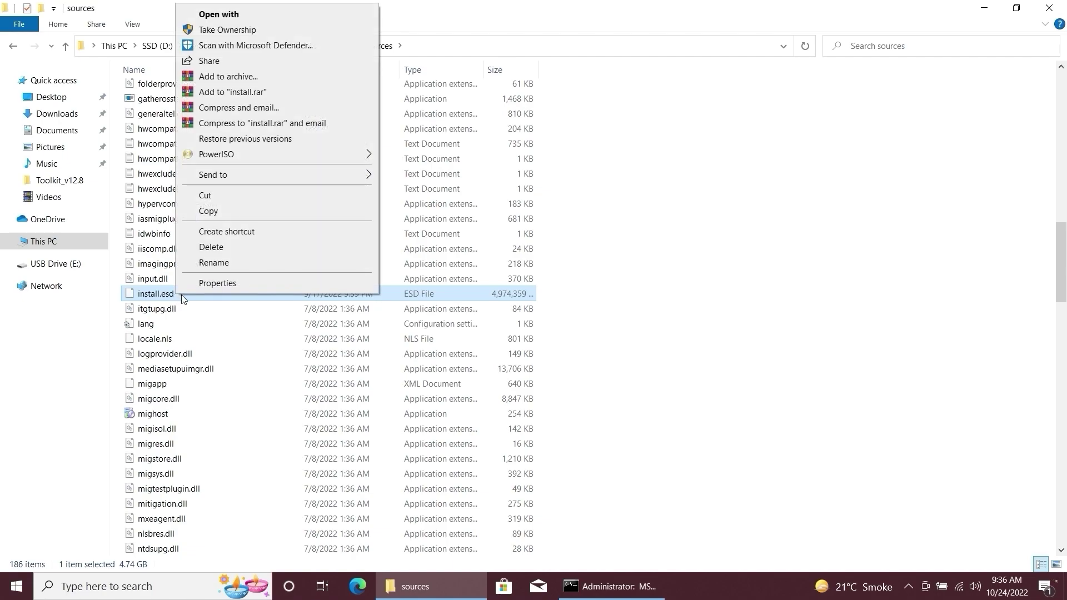
{"action": "left_click", "coordinate": [197, 289]}
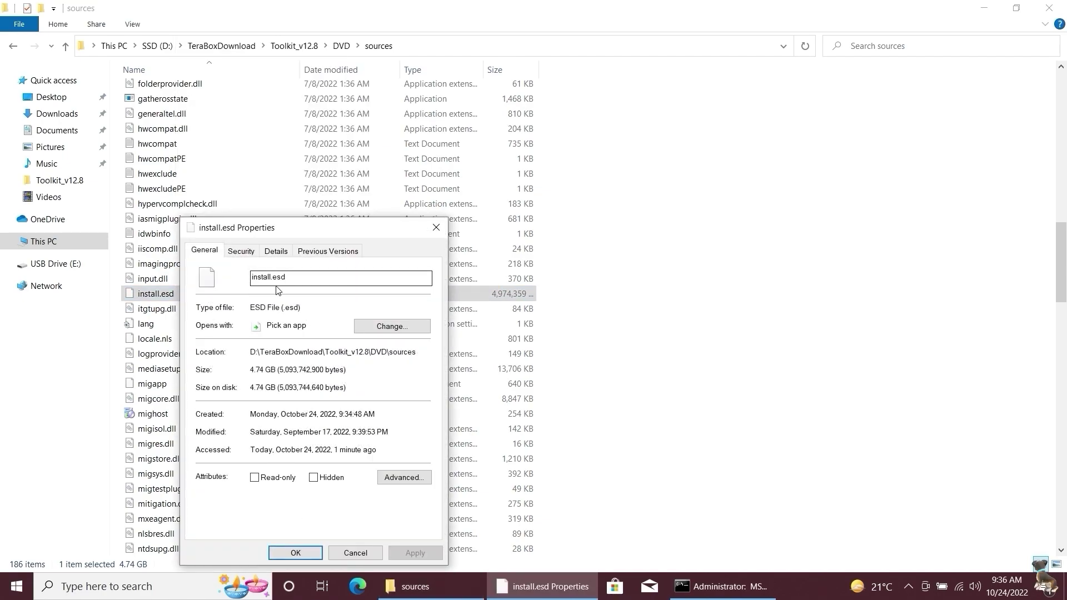
{"action": "left_click_drag", "start_coordinate": [302, 307], "coordinate": [250, 309]}
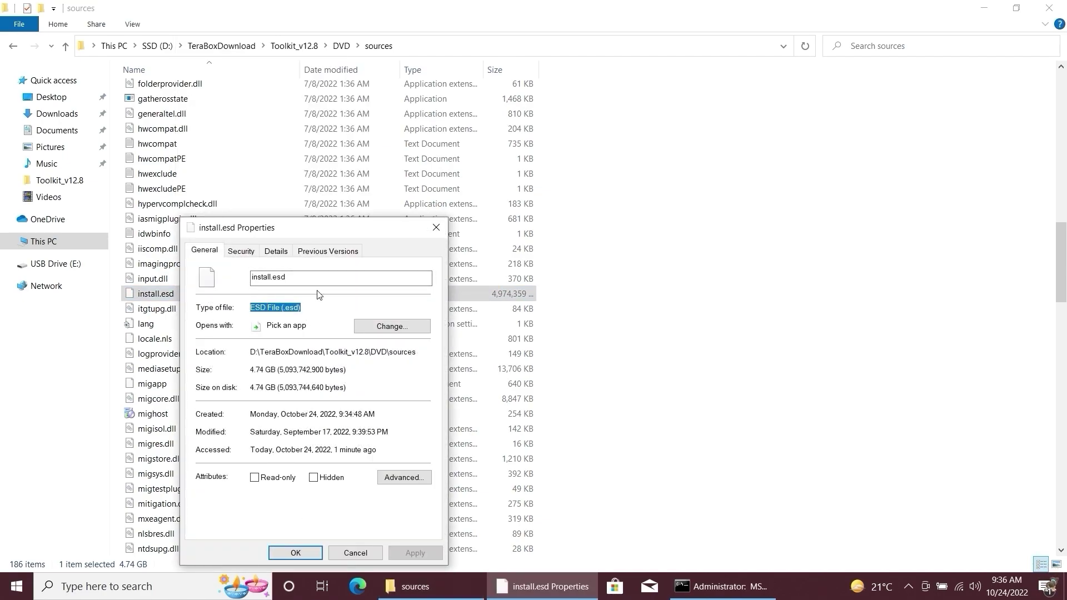
{"action": "left_click", "coordinate": [434, 230]}
{"action": "left_click", "coordinate": [341, 45]}
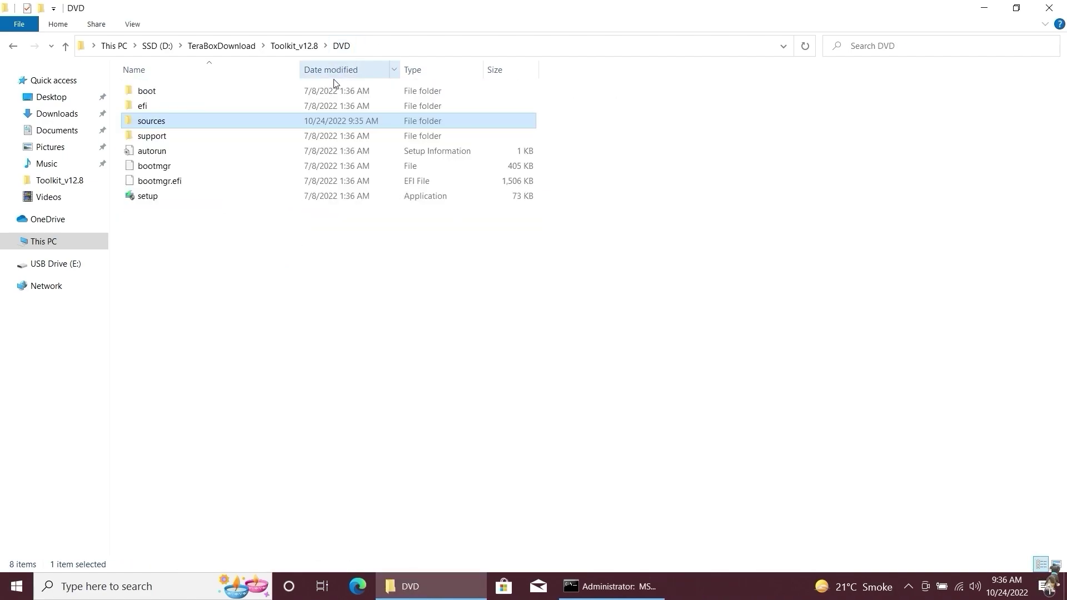
{"action": "left_click", "coordinate": [302, 45]}
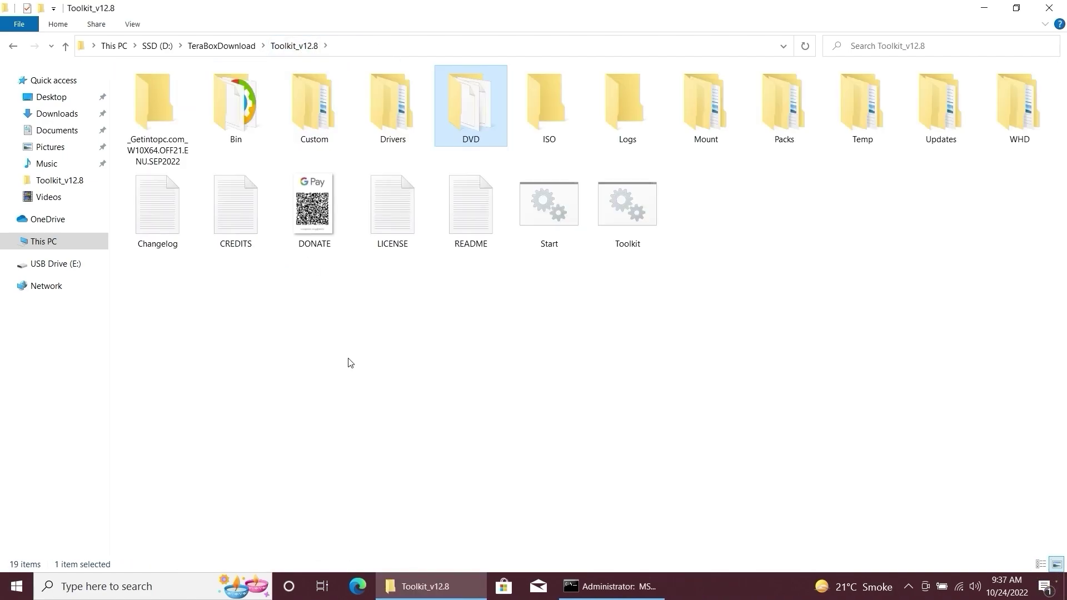
{"action": "left_click", "coordinate": [469, 587]}
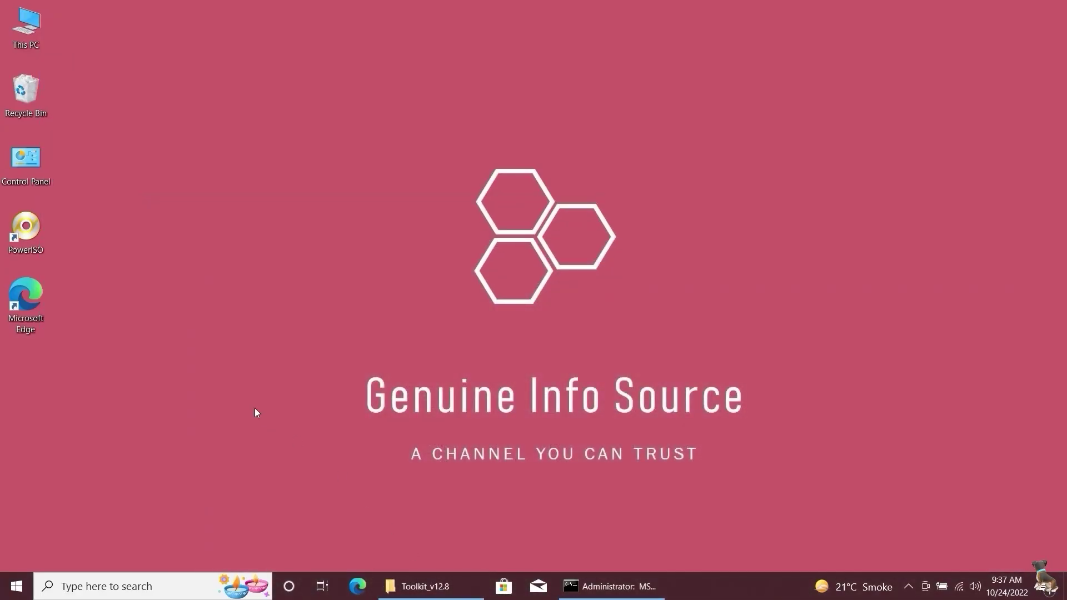
- Launch PowerISO from the desktop and start its WIM ESD Converter with administrator rights
{"action": "double_click", "coordinate": [26, 233]}
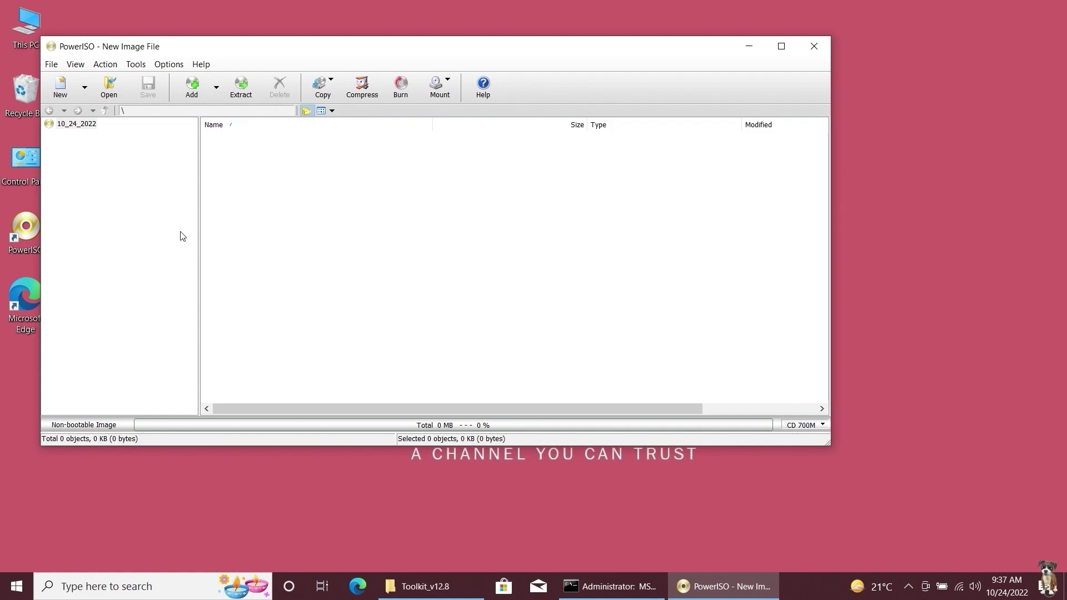
{"action": "left_click", "coordinate": [133, 66]}
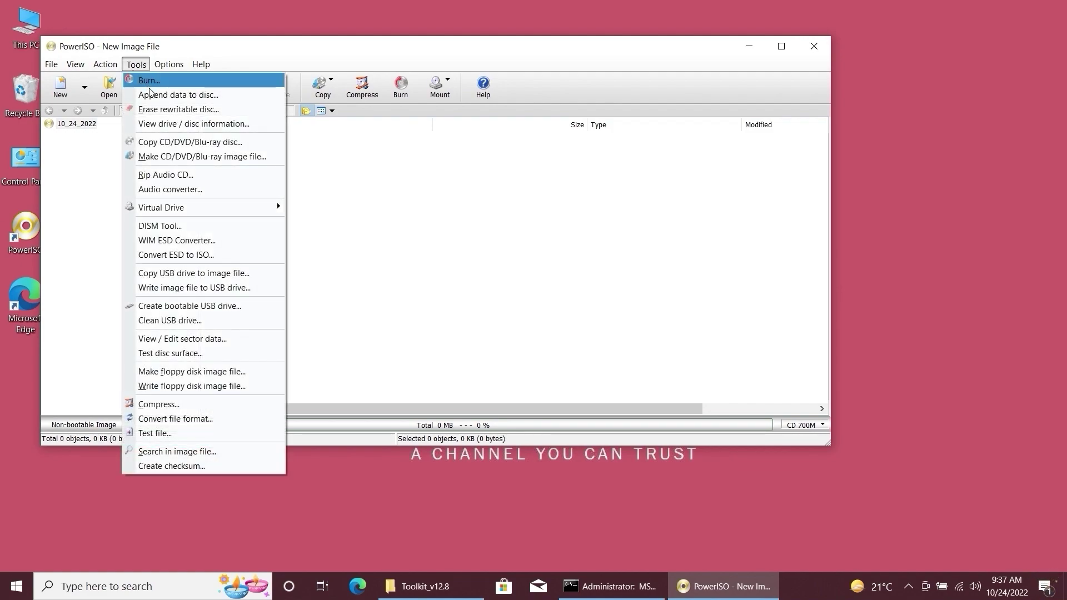
{"action": "left_click", "coordinate": [177, 241]}
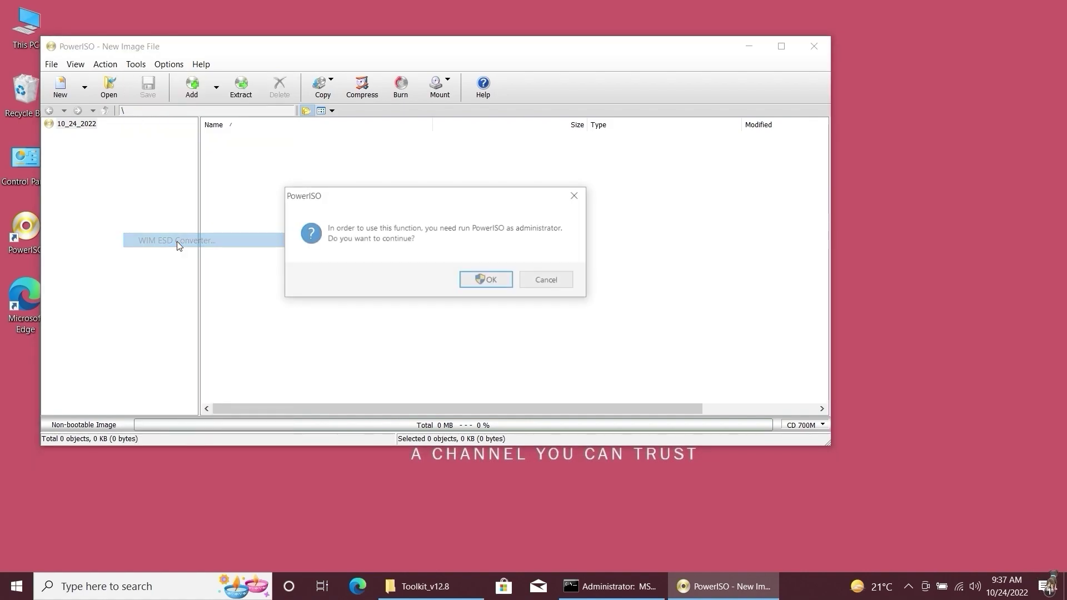
{"action": "left_click", "coordinate": [483, 281]}
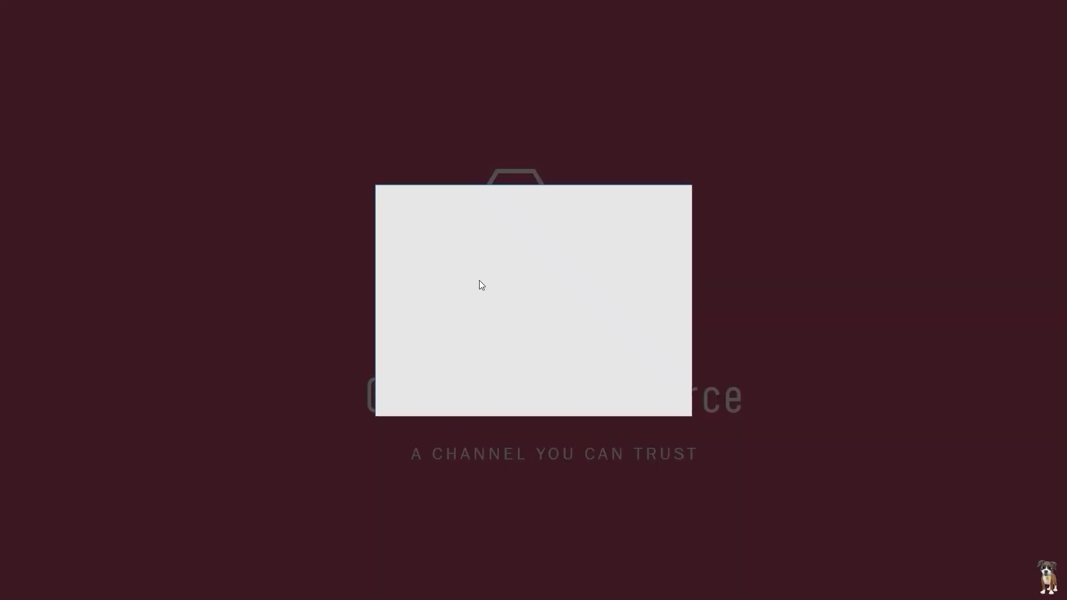
{"action": "left_click", "coordinate": [456, 384]}
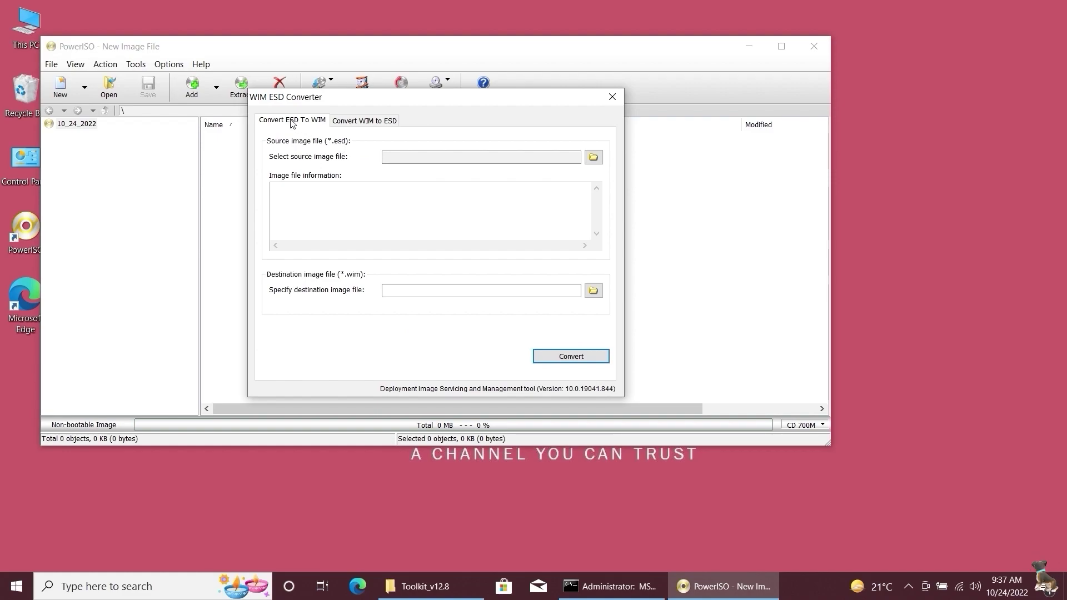
- Set install.esd from Toolkit_v12.8\DVD\sources as the source image for the ESD to WIM conversion
{"action": "left_click", "coordinate": [593, 158]}
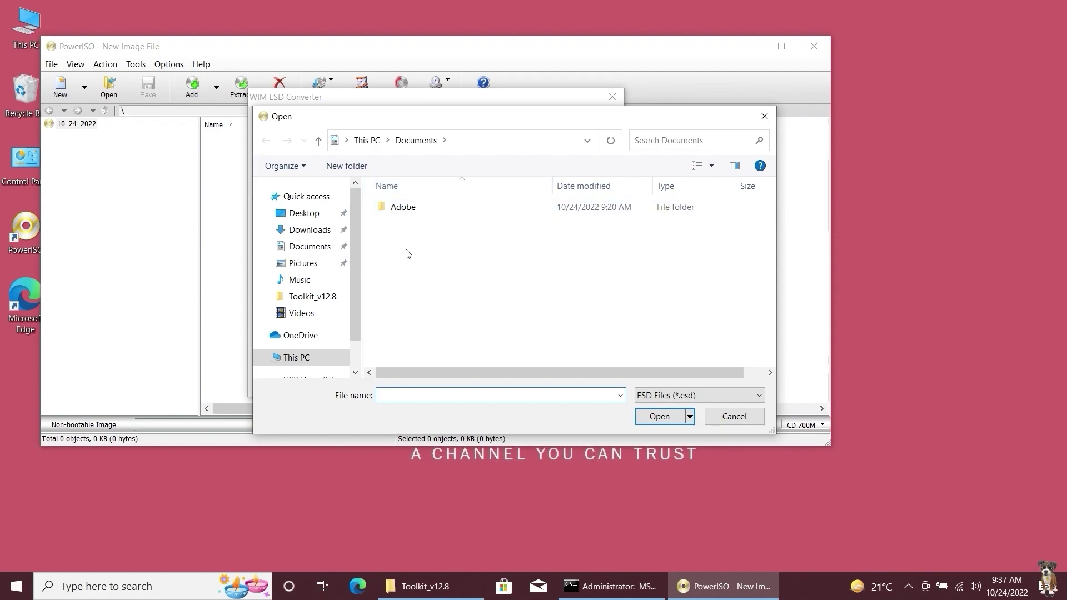
{"action": "left_click", "coordinate": [338, 298]}
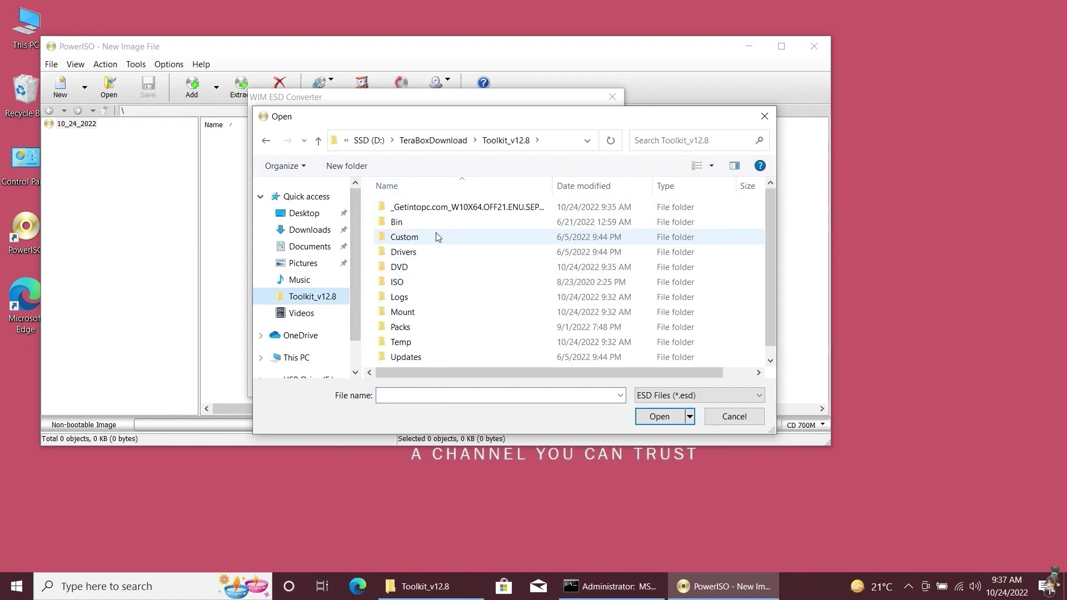
{"action": "double_click", "coordinate": [407, 268]}
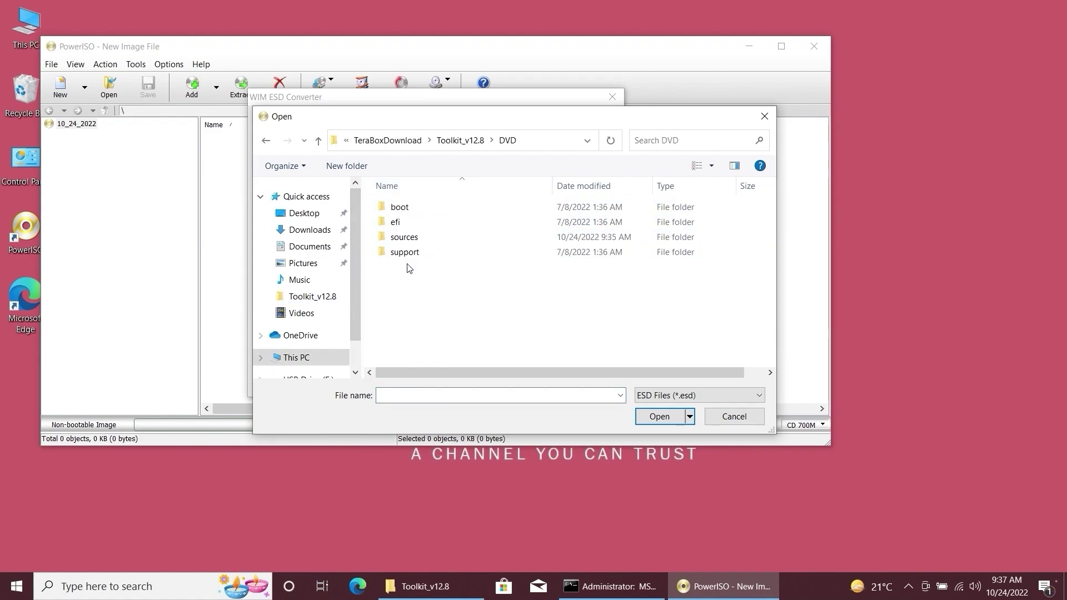
{"action": "left_click", "coordinate": [411, 240]}
{"action": "double_click", "coordinate": [411, 240]}
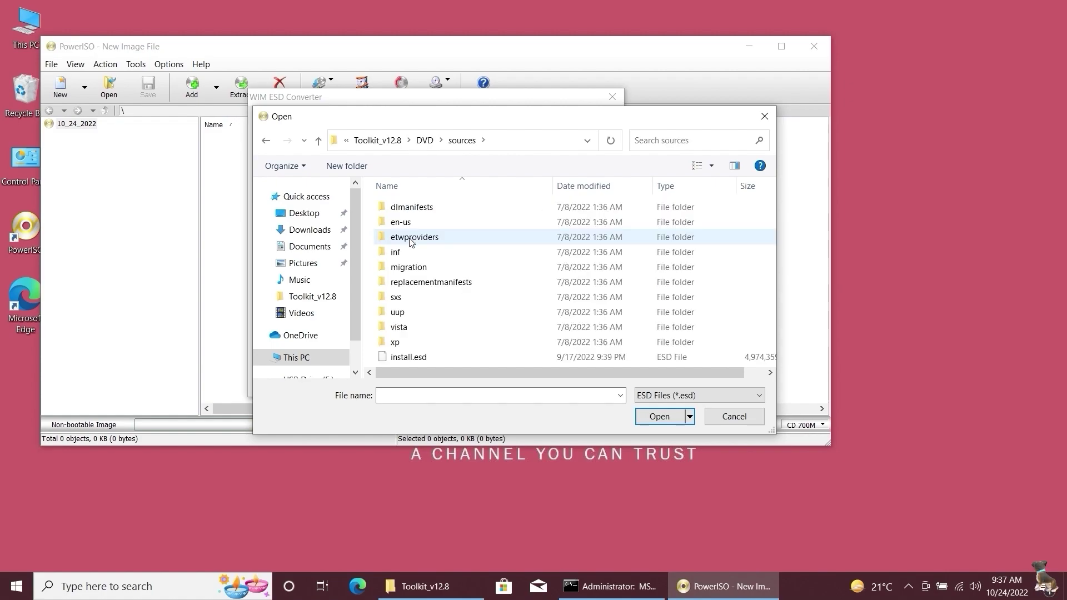
{"action": "left_click", "coordinate": [412, 359]}
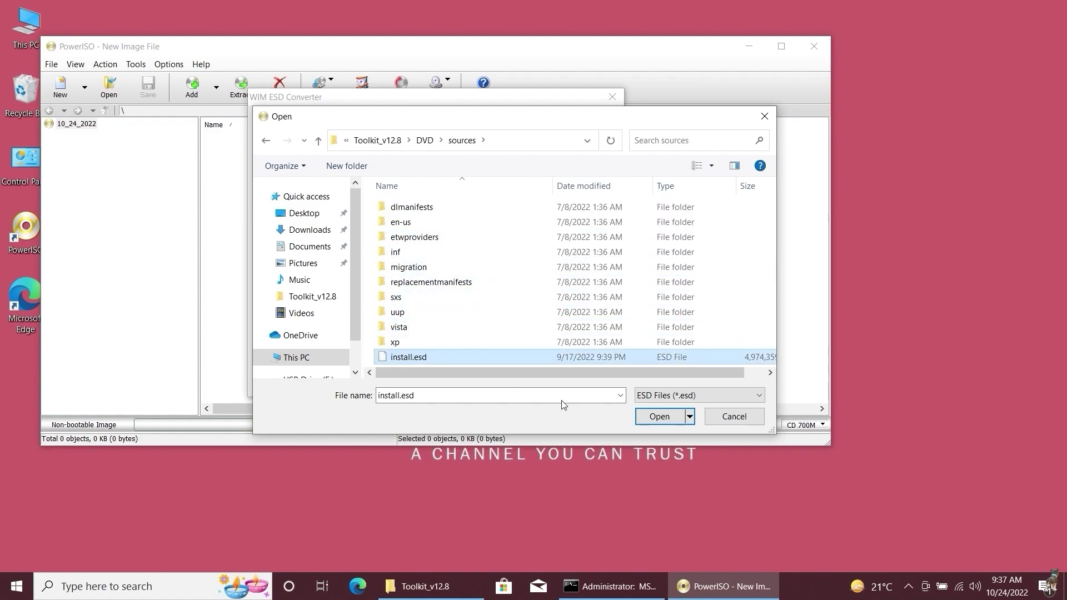
{"action": "left_click", "coordinate": [643, 417]}
- Convert the image to install.wim in the sources folder, close the converter and PowerISO, and refresh the desktop
{"action": "left_click", "coordinate": [550, 356]}
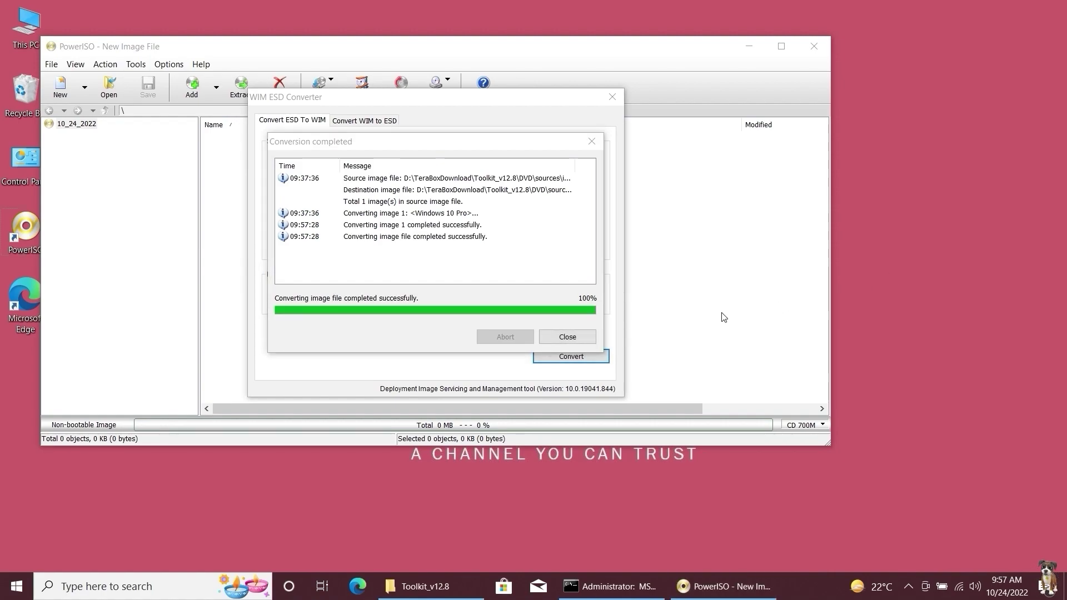
{"action": "left_click", "coordinate": [569, 338]}
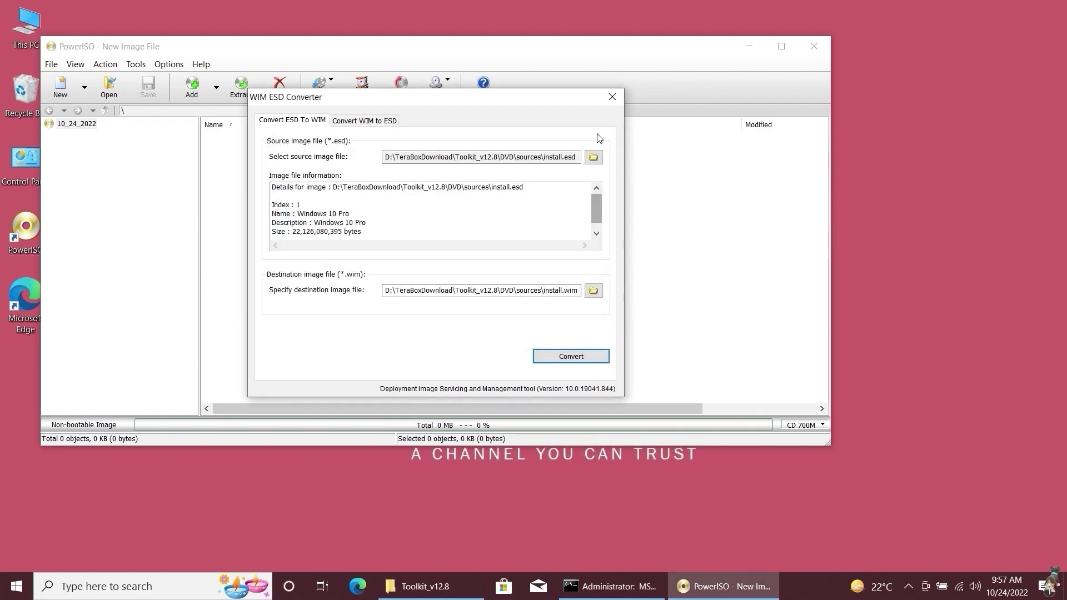
{"action": "left_click", "coordinate": [612, 97]}
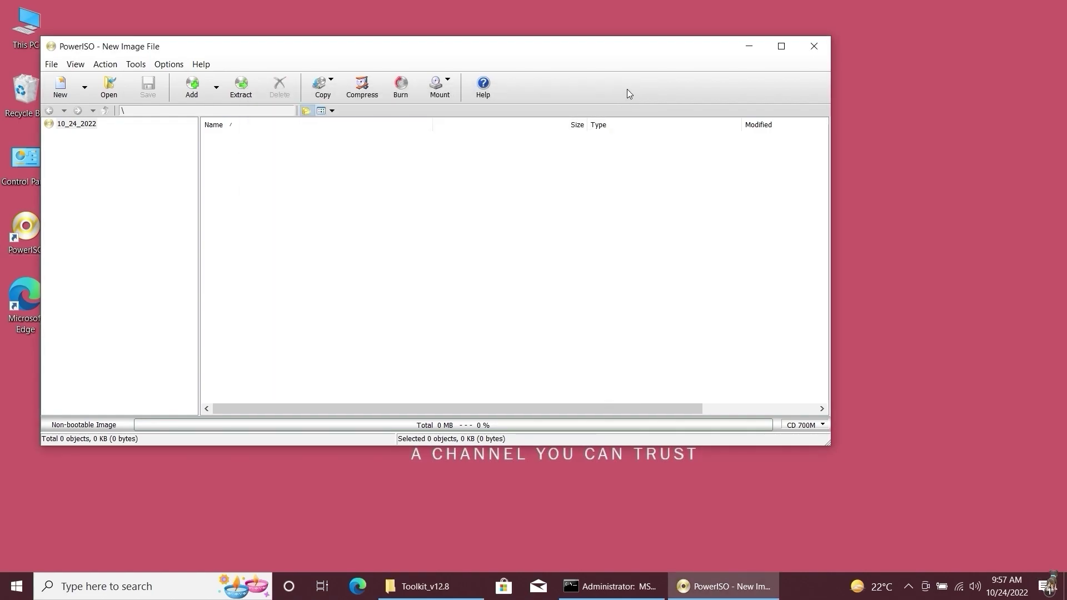
{"action": "left_click", "coordinate": [813, 47]}
{"action": "right_click", "coordinate": [759, 139]}
{"action": "left_click", "coordinate": [791, 178]}
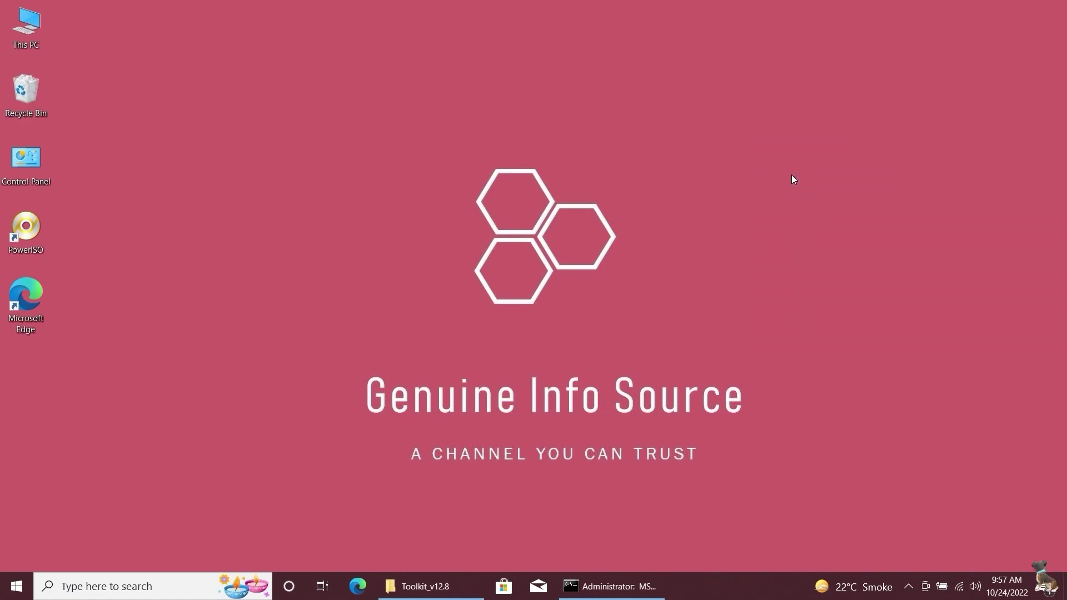
- Switch to MSMG Toolkit, try to select the source from the DVD folder with the converted image, and minimize the toolkit
{"action": "left_click", "coordinate": [617, 596]}
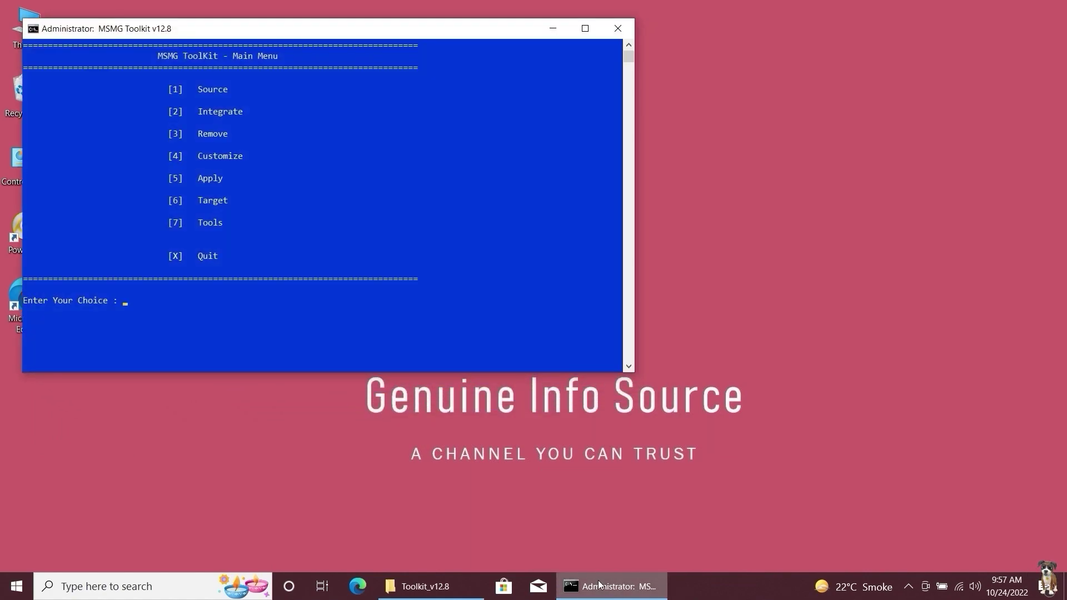
{"action": "left_click", "coordinate": [125, 304]}
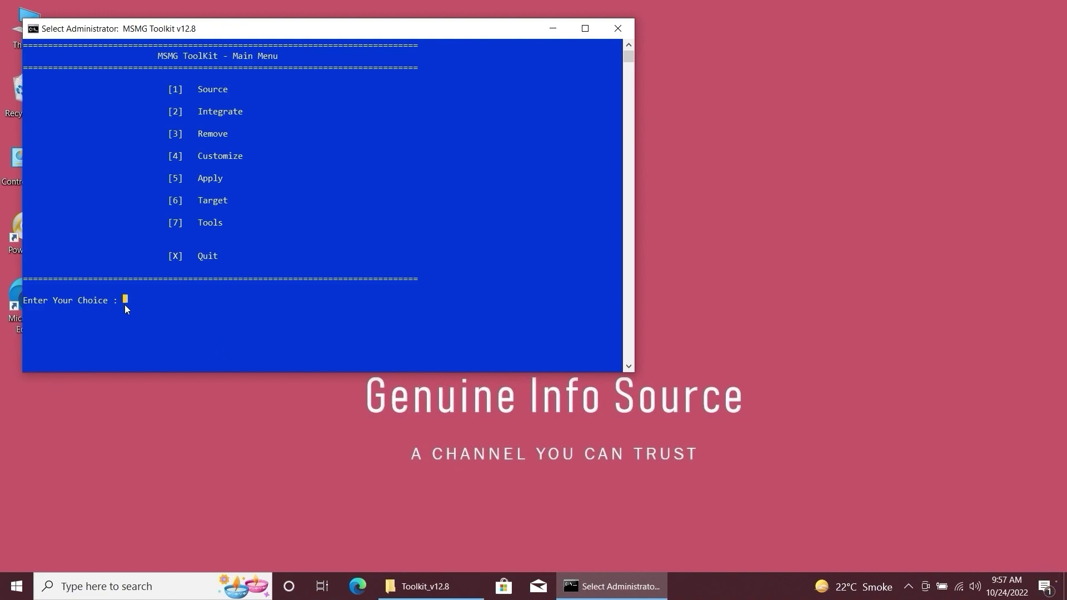
{"action": "type", "text": "1"}
{"action": "key", "text": "Return"}
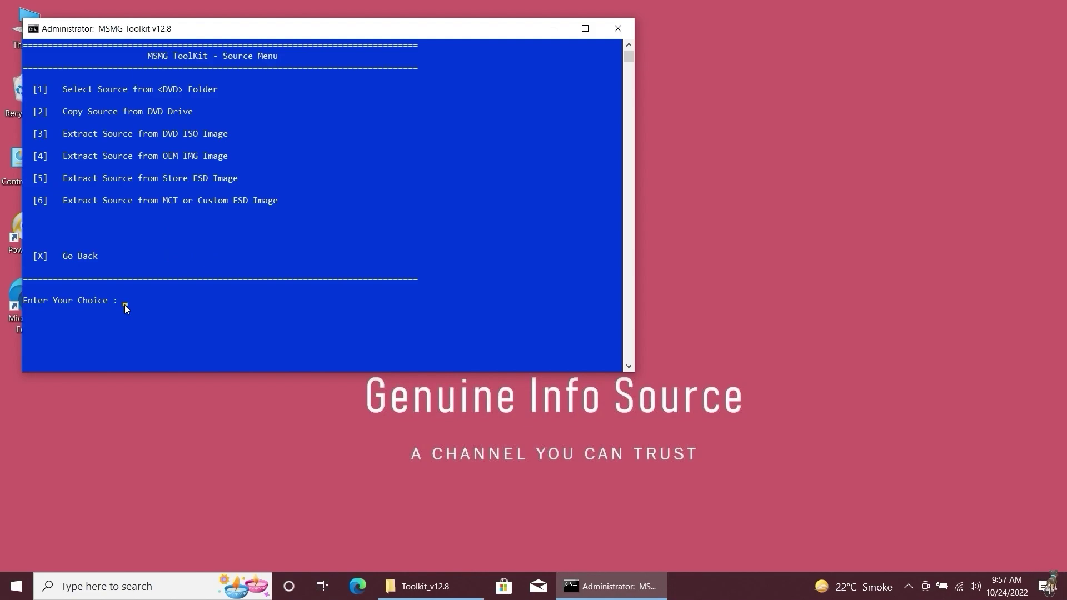
{"action": "type", "text": "1"}
{"action": "key", "text": "Return"}
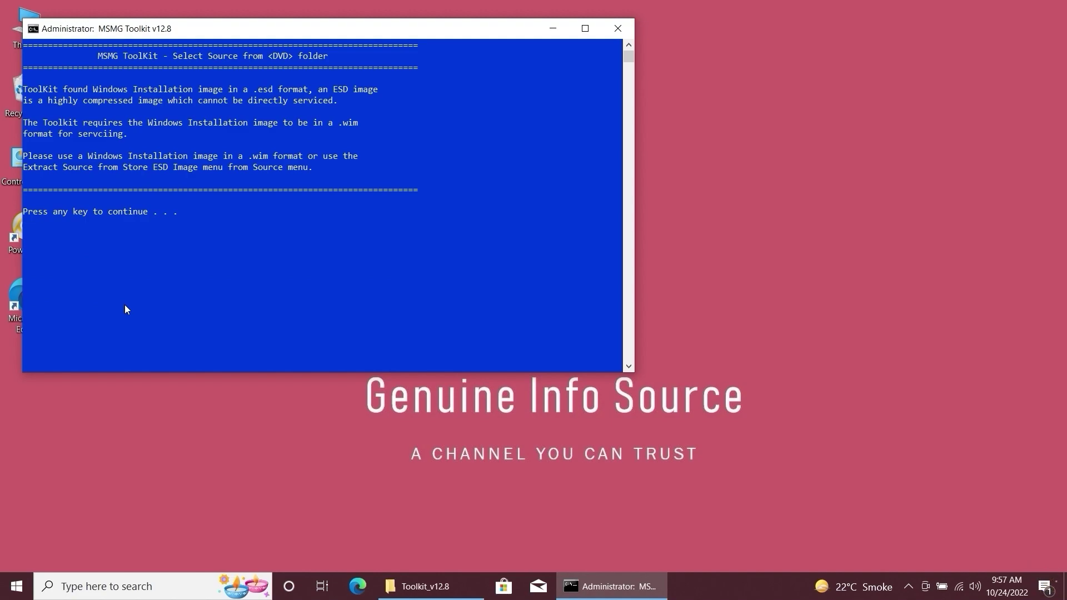
{"action": "key", "text": "Return"}
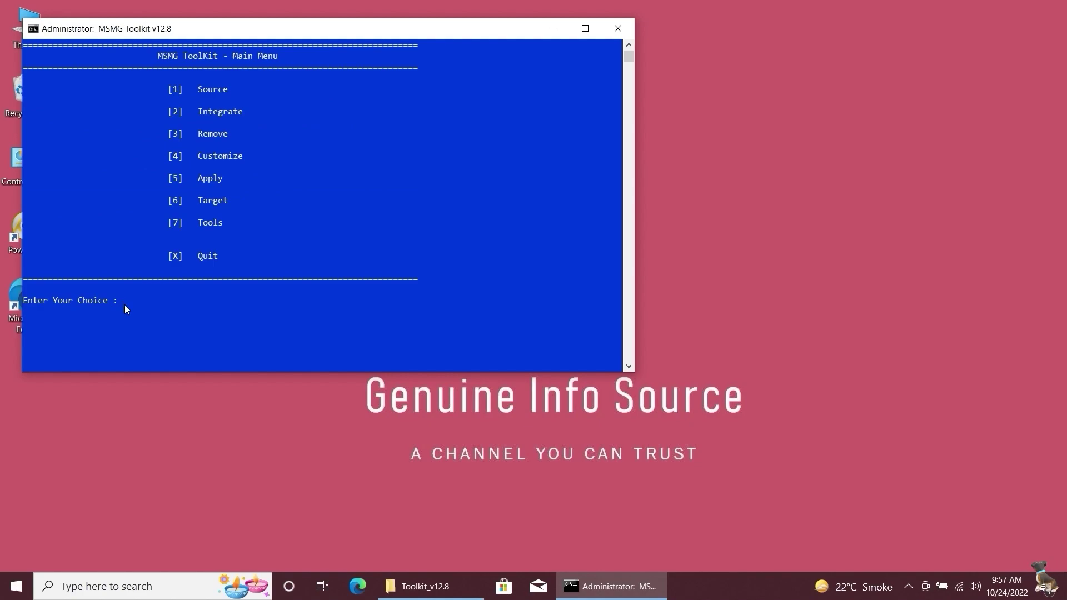
{"action": "left_click", "coordinate": [547, 33]}
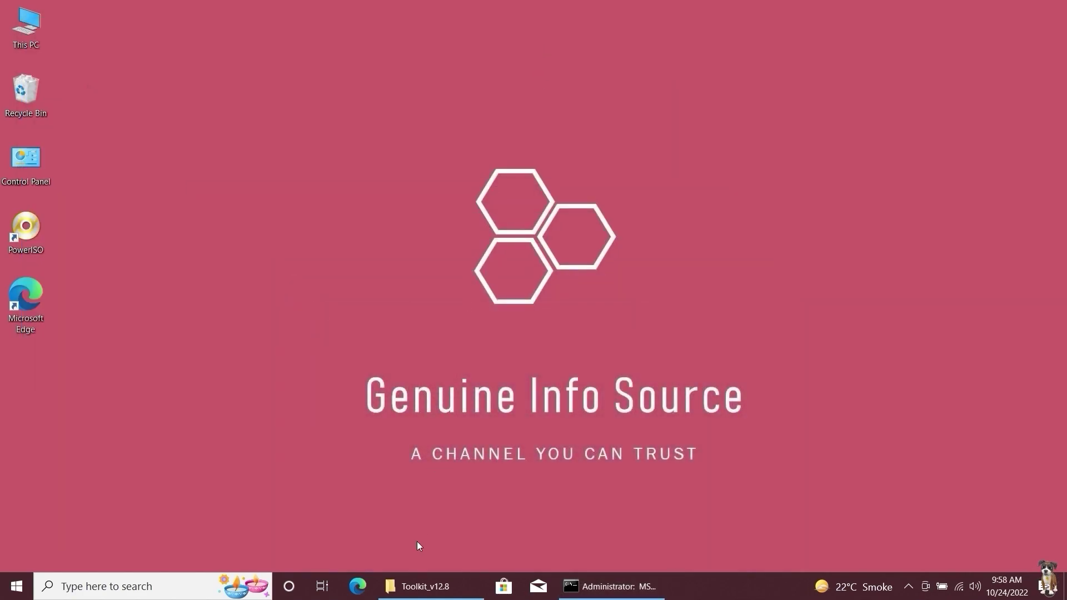
- Delete install.esd from the Toolkit_v12.8\DVD\sources folder and minimize the folder window
{"action": "left_click", "coordinate": [424, 587]}
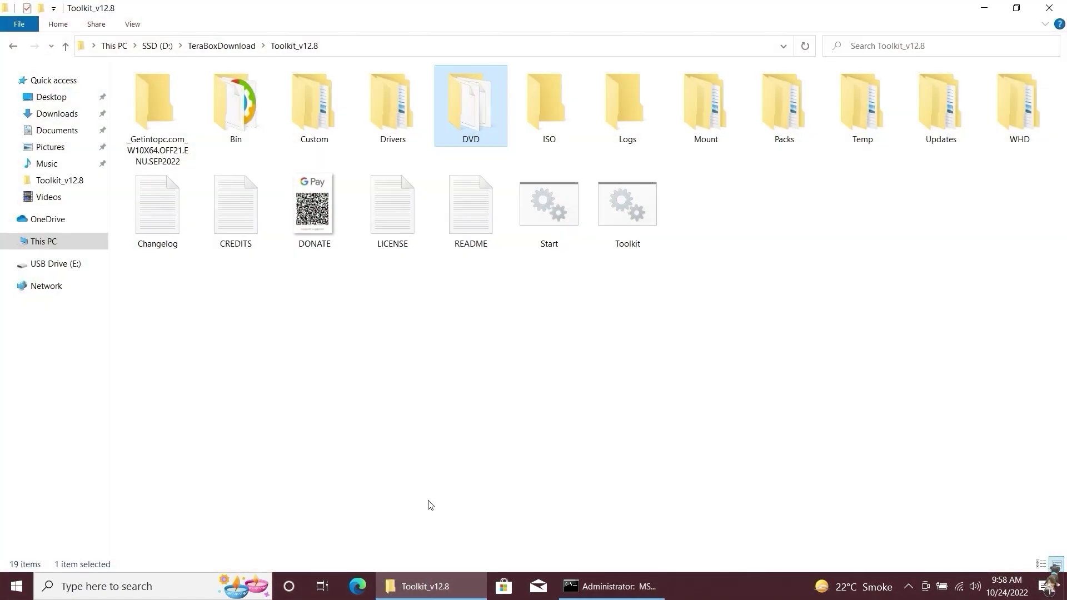
{"action": "double_click", "coordinate": [475, 113]}
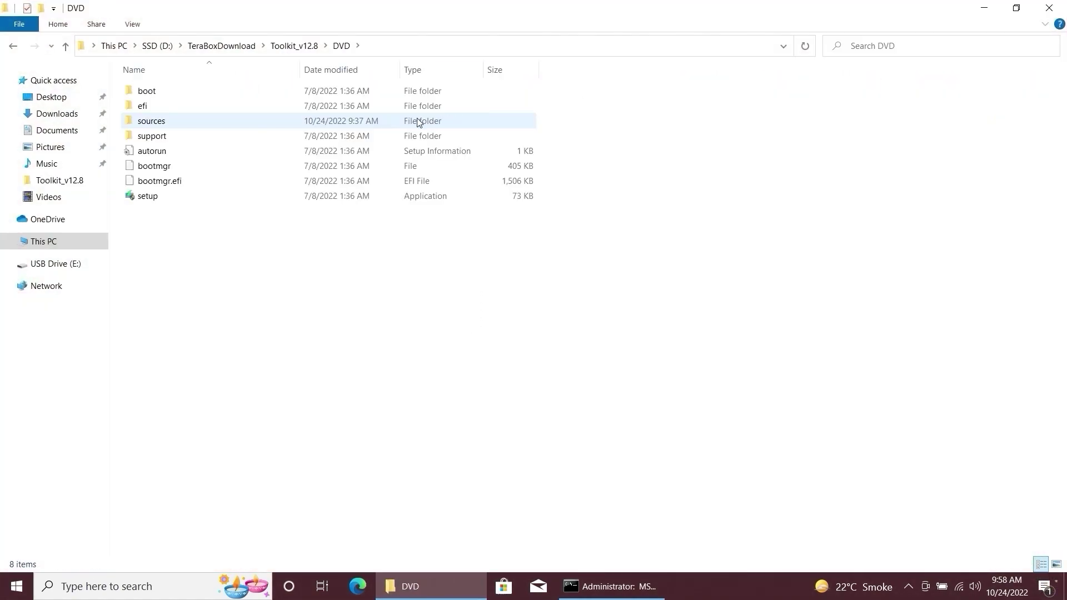
{"action": "double_click", "coordinate": [176, 124]}
{"action": "scroll", "coordinate": [216, 370], "scroll_direction": "down", "scroll_amount": 5}
{"action": "scroll", "coordinate": [216, 370], "scroll_direction": "down", "scroll_amount": 11}
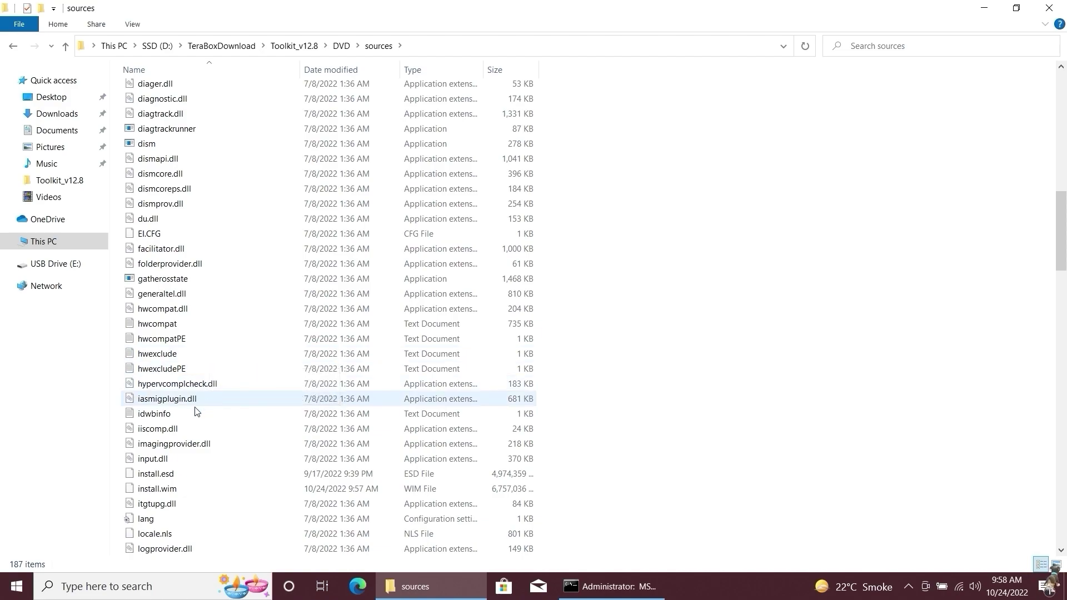
{"action": "left_click", "coordinate": [157, 490]}
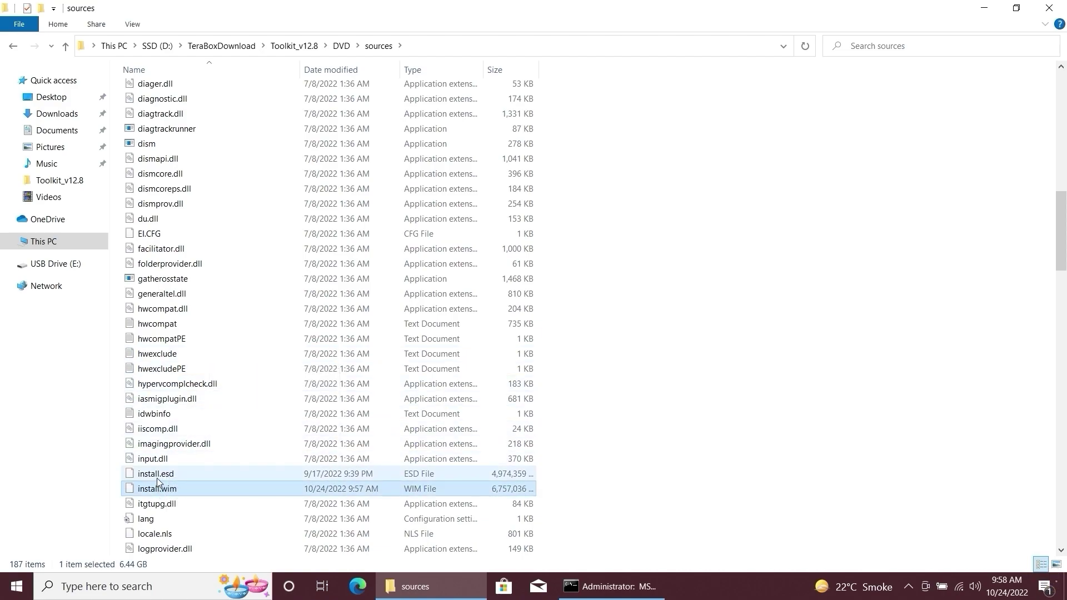
{"action": "left_click", "coordinate": [156, 476]}
{"action": "right_click", "coordinate": [156, 475]}
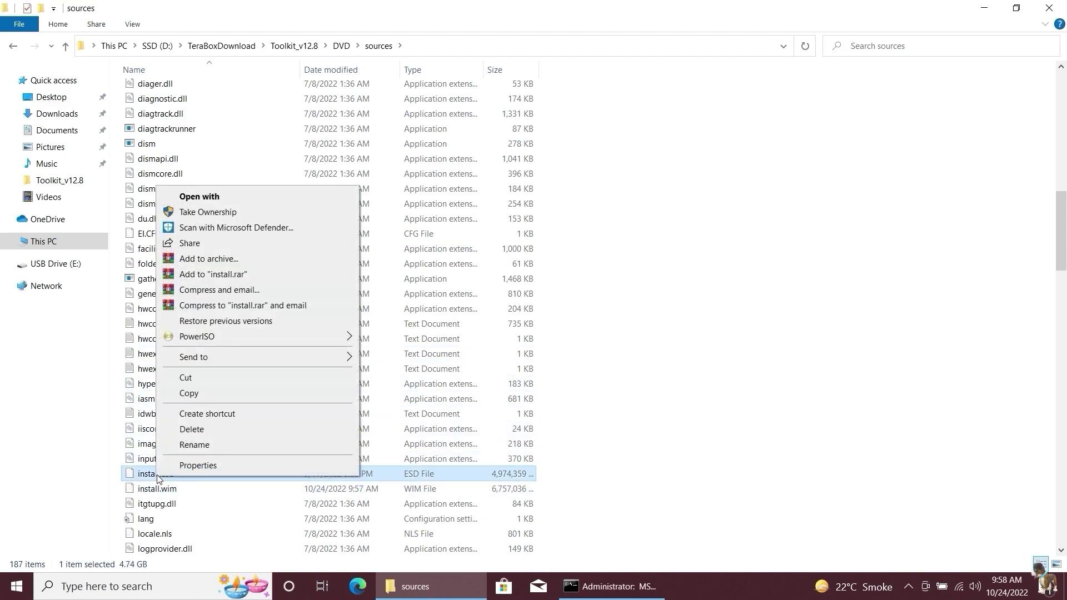
{"action": "left_click", "coordinate": [193, 431]}
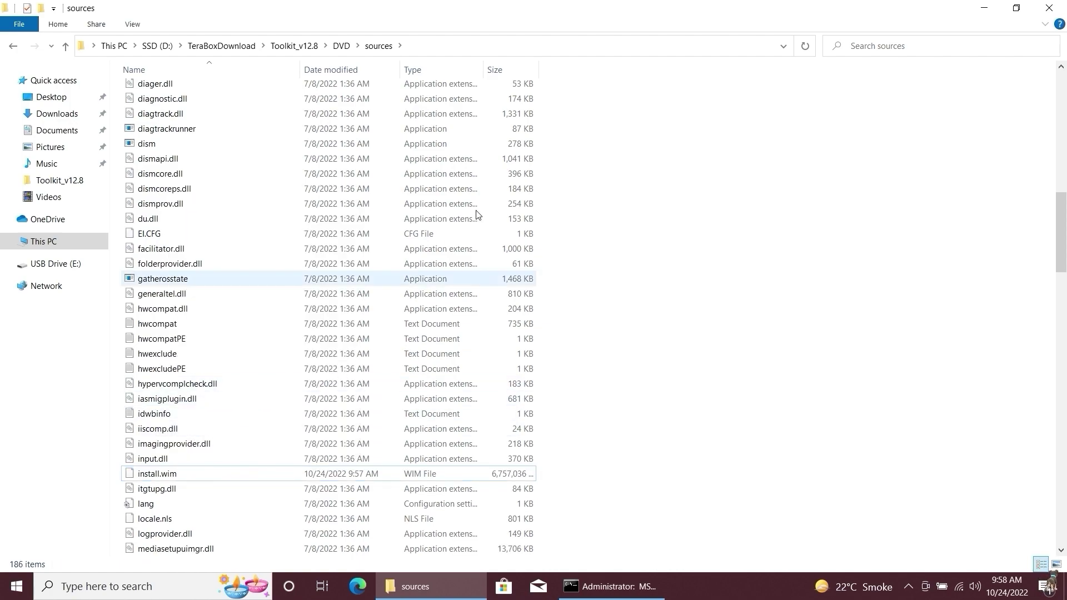
{"action": "left_click", "coordinate": [984, 7]}
- Switch to MSMG Toolkit and select the source from the <DVD> folder
{"action": "left_click", "coordinate": [596, 593]}
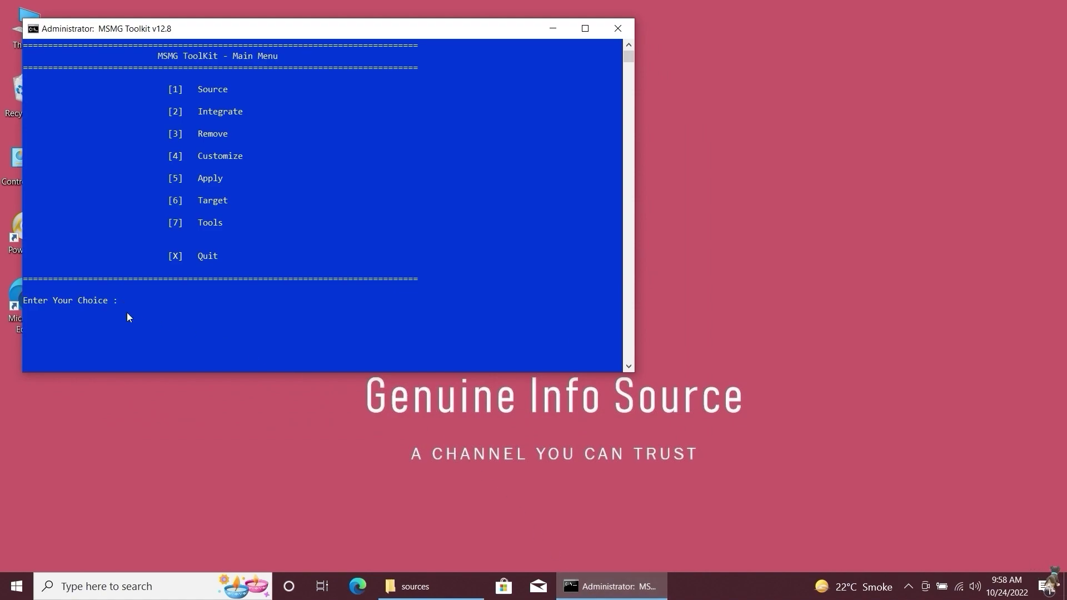
{"action": "left_click", "coordinate": [123, 308]}
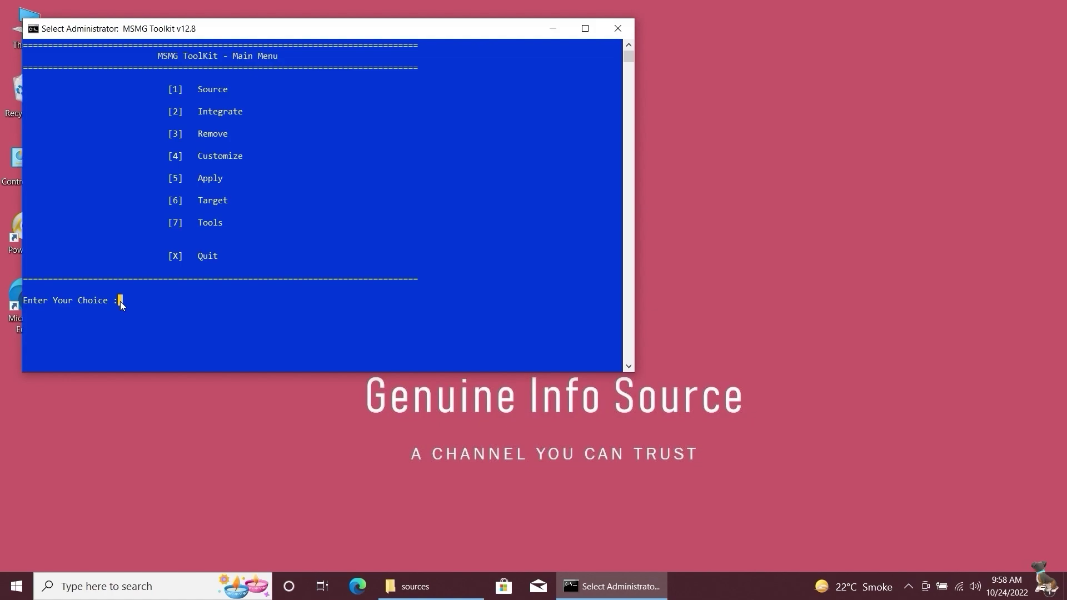
{"action": "type", "text": "1"}
{"action": "key", "text": "Return"}
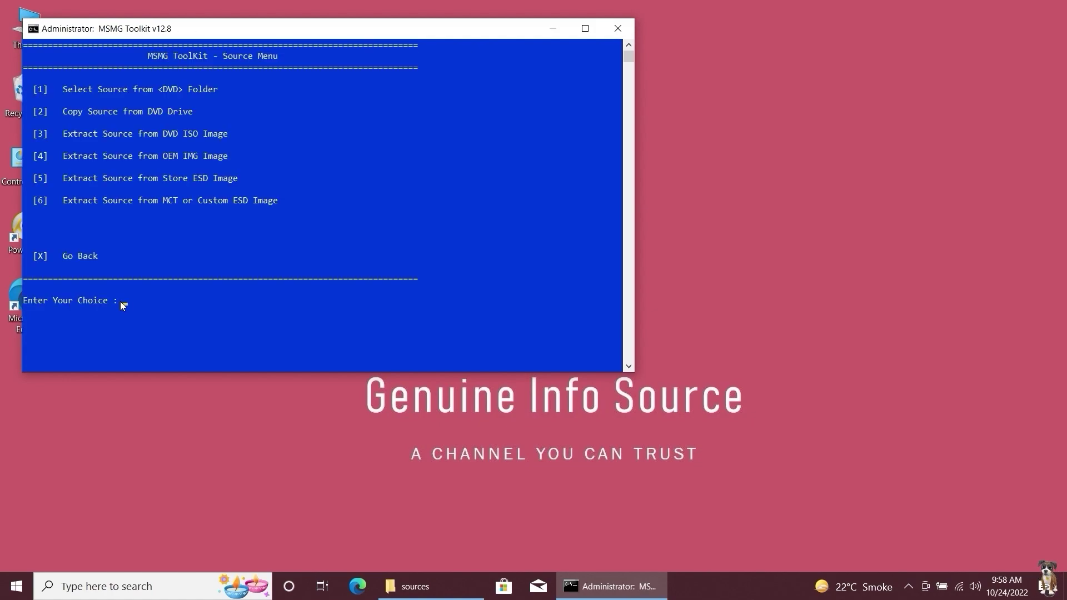
{"action": "type", "text": "1"}
{"action": "key", "text": "Return"}
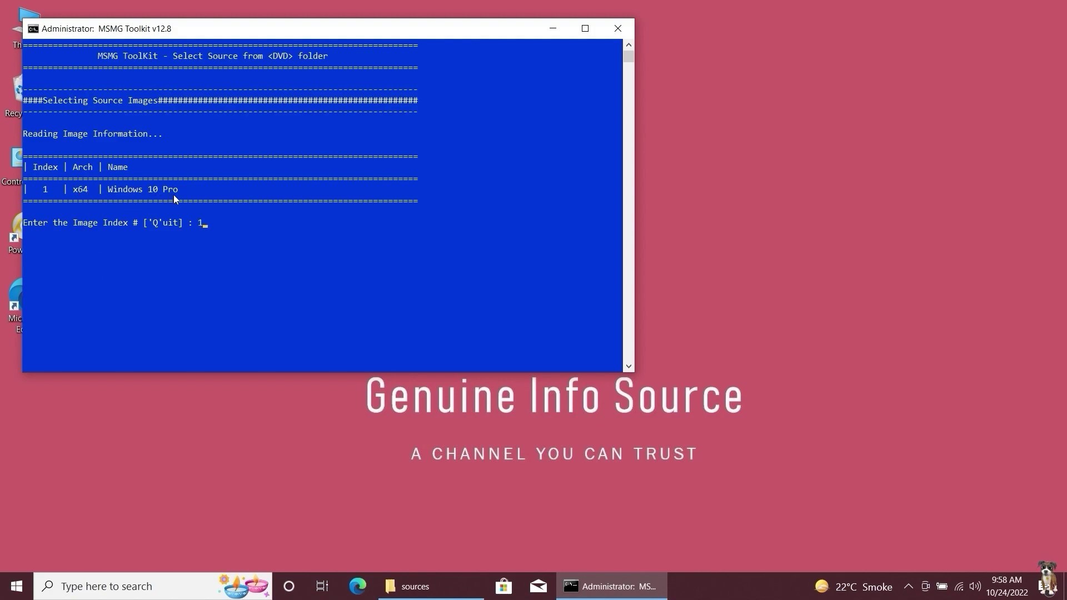
- Choose image index 1 (Windows 10 Pro), decline mounting the Setup Boot and Recovery images, and return to the main menu once mounting finishes
{"action": "key", "text": "Return"}
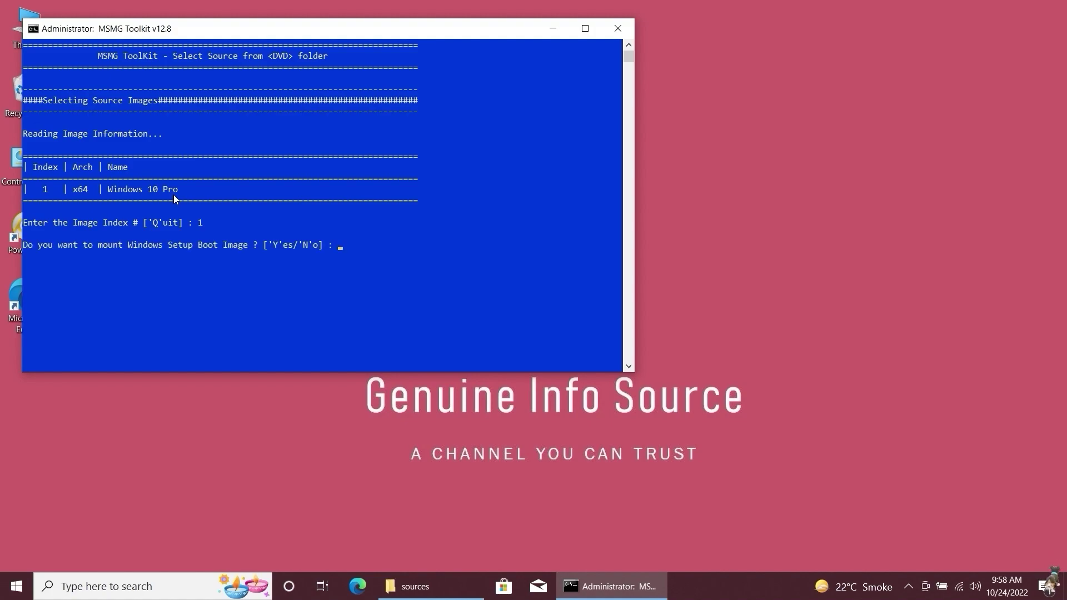
{"action": "type", "text": "N"}
{"action": "key", "text": "Return"}
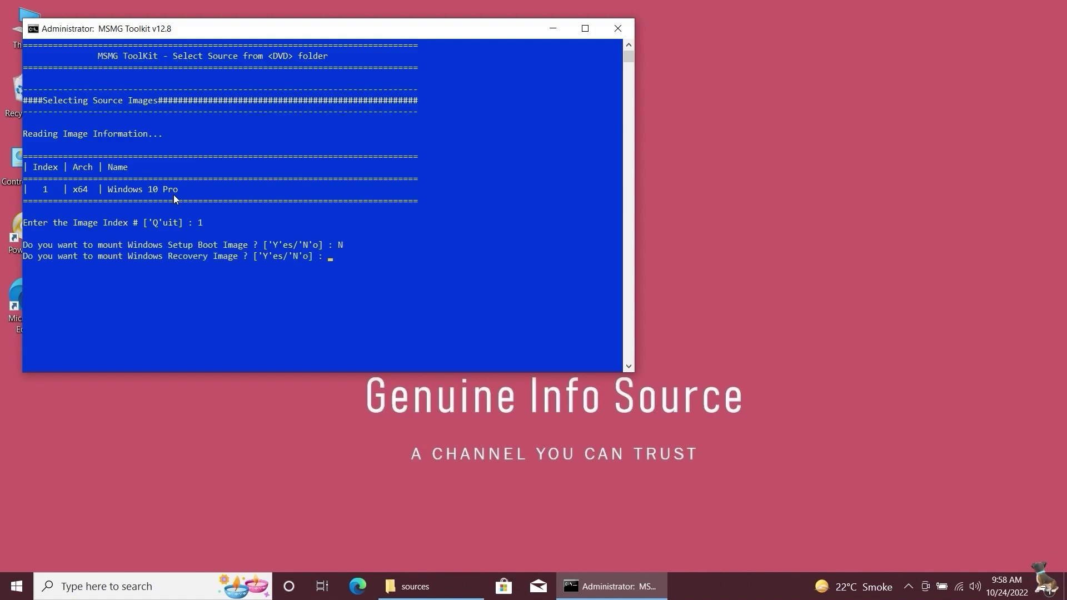
{"action": "type", "text": "N"}
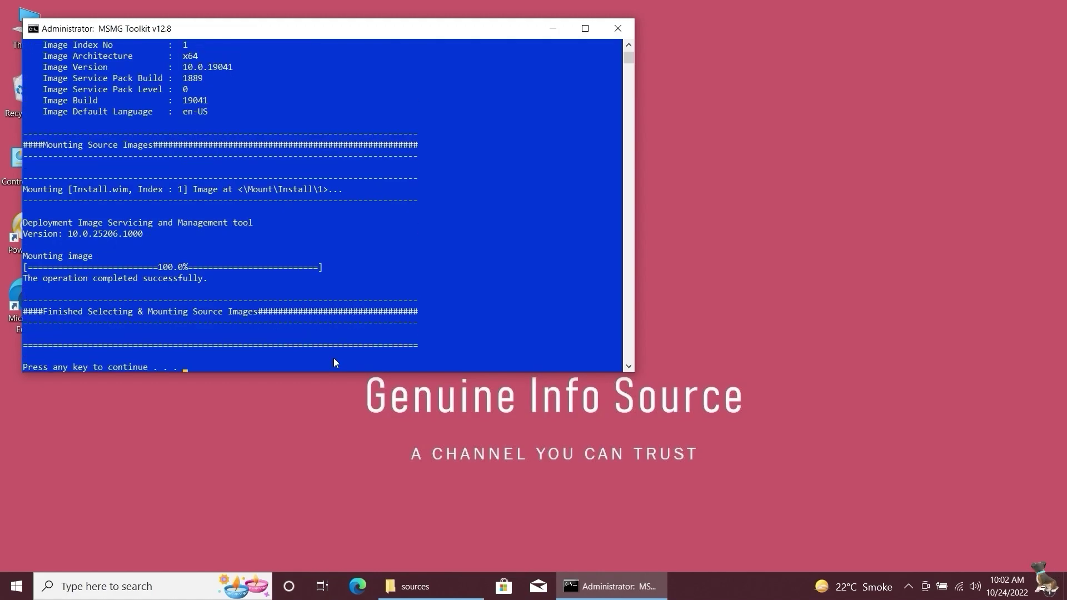
{"action": "key", "text": "Return"}
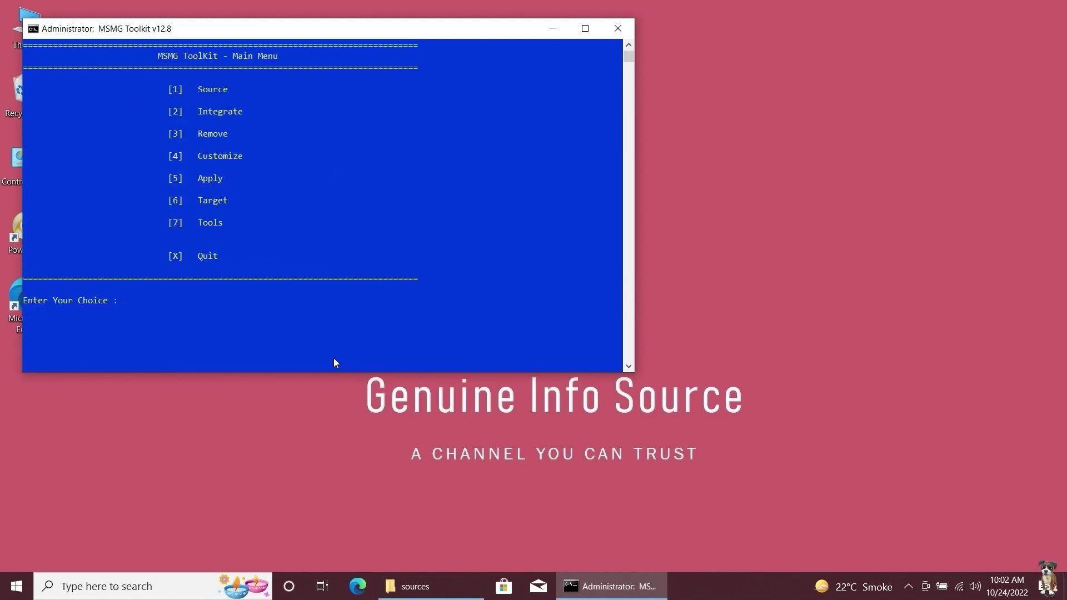
{"action": "key", "text": "2"}
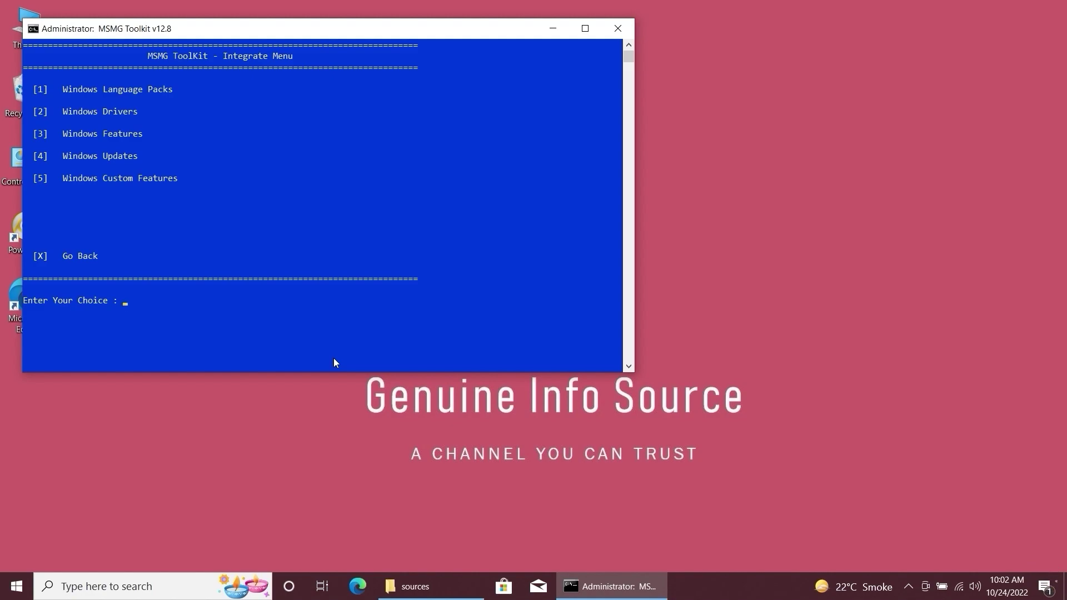
{"action": "type", "text": "x"}
{"action": "key", "text": "Return"}
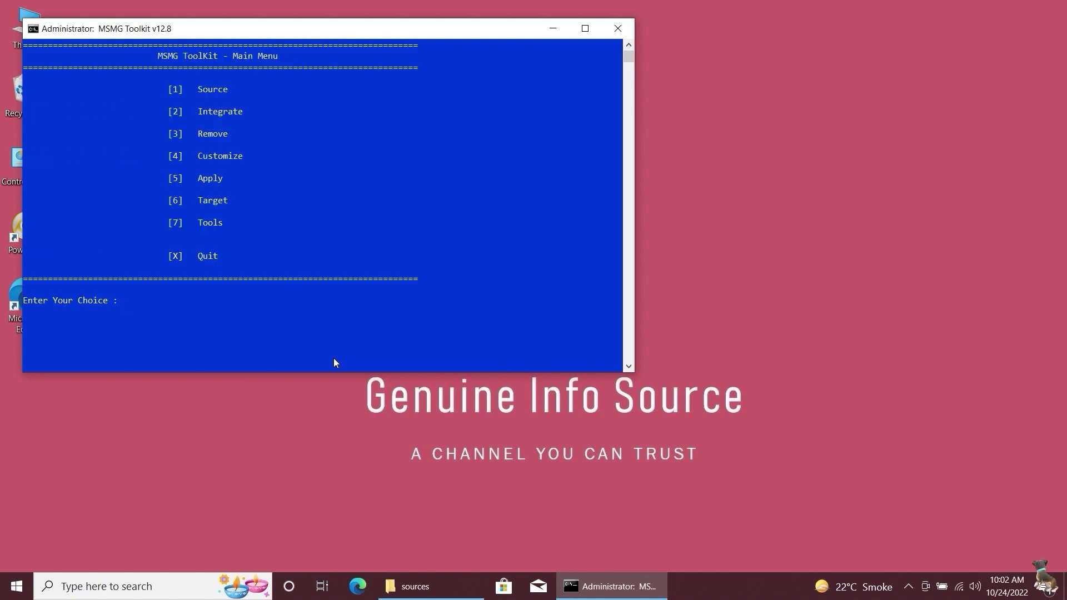
- Enter the Windows component selection for removal, toggle all Internet components, and return to the category list
{"action": "type", "text": "3"}
{"action": "key", "text": "Return"}
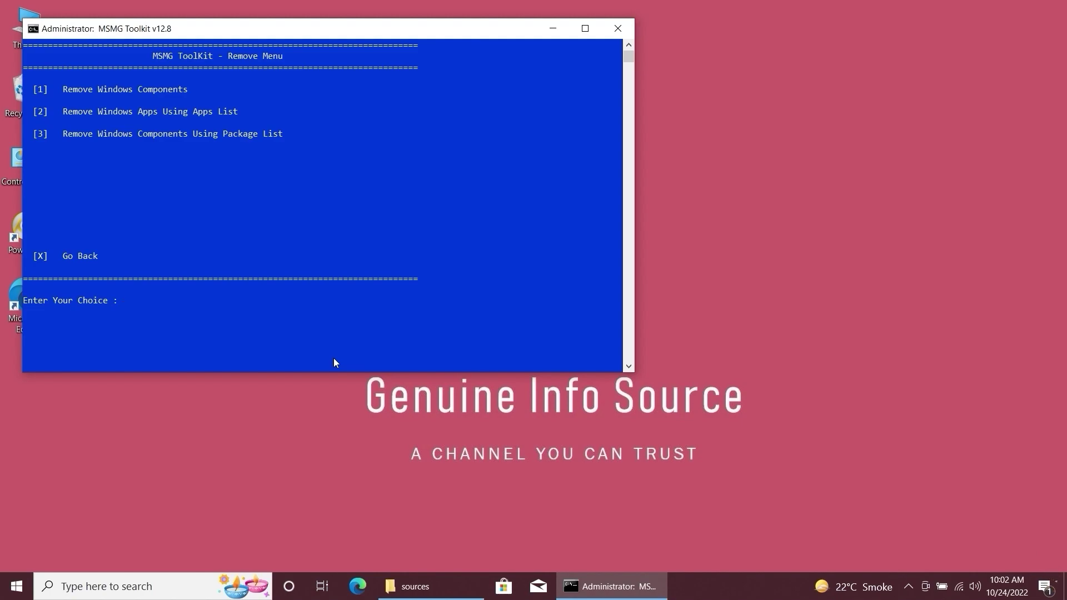
{"action": "type", "text": "1"}
{"action": "key", "text": "Return"}
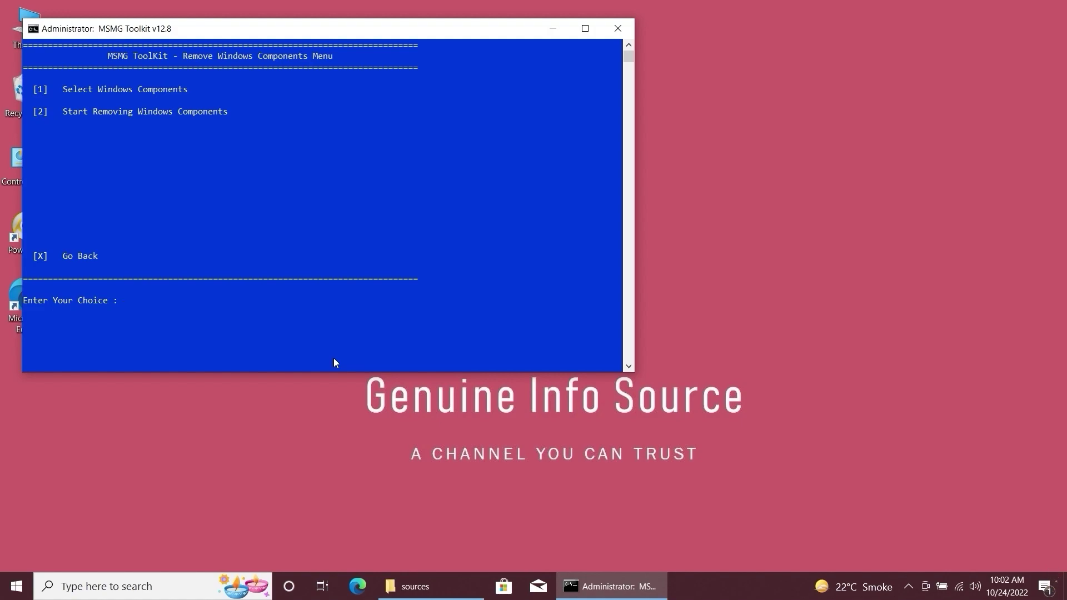
{"action": "type", "text": "1"}
{"action": "key", "text": "Return"}
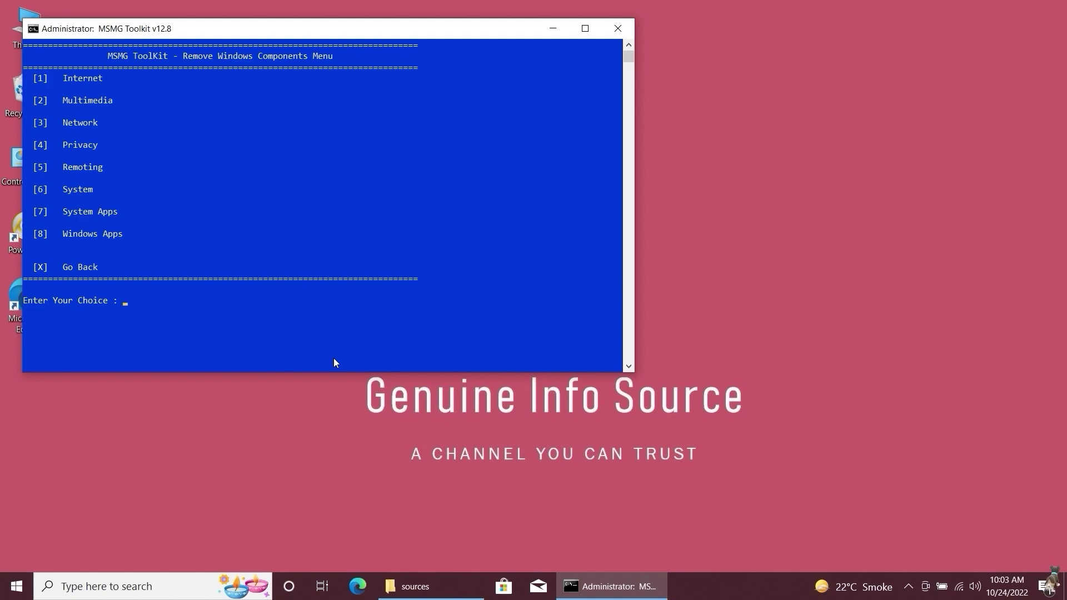
{"action": "key", "text": "1"}
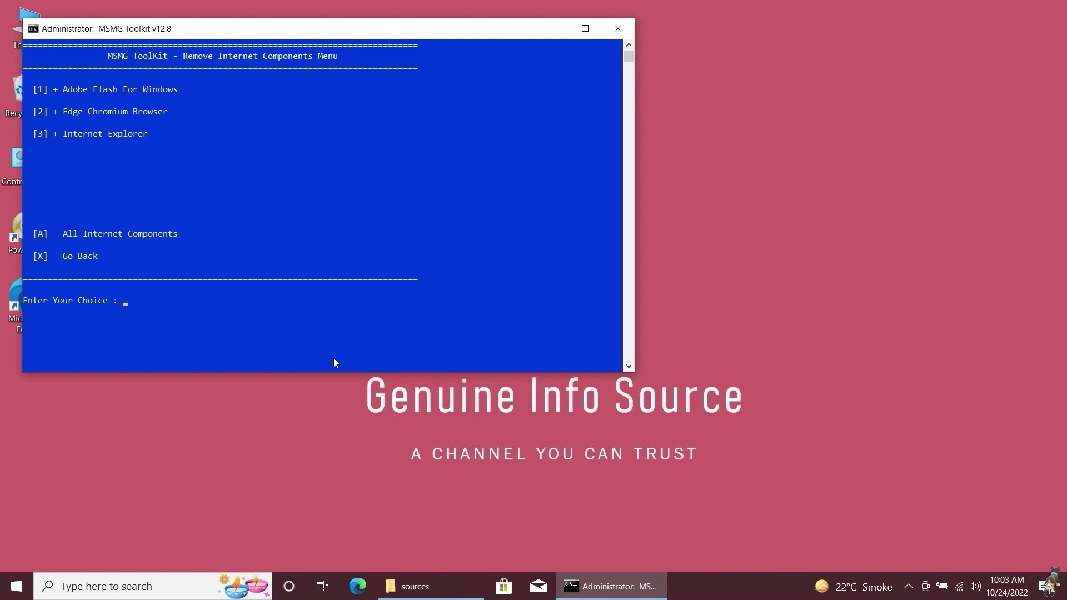
{"action": "type", "text": "A"}
{"action": "key", "text": "Return"}
{"action": "type", "text": "X"}
{"action": "key", "text": "Return"}
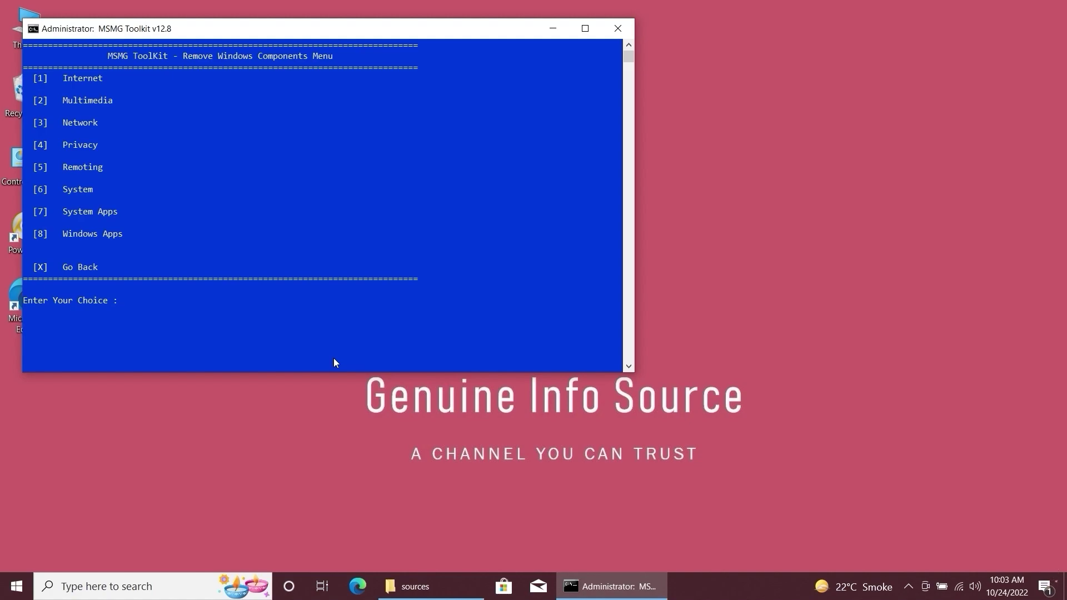
- Mark the multimedia components First Logon Animation, Game Explorer, Snipping Tool, Speech Recognition, Windows TIFF IFilter and Windows System Assessment Tool for removal
{"action": "type", "text": "2"}
{"action": "key", "text": "Return"}
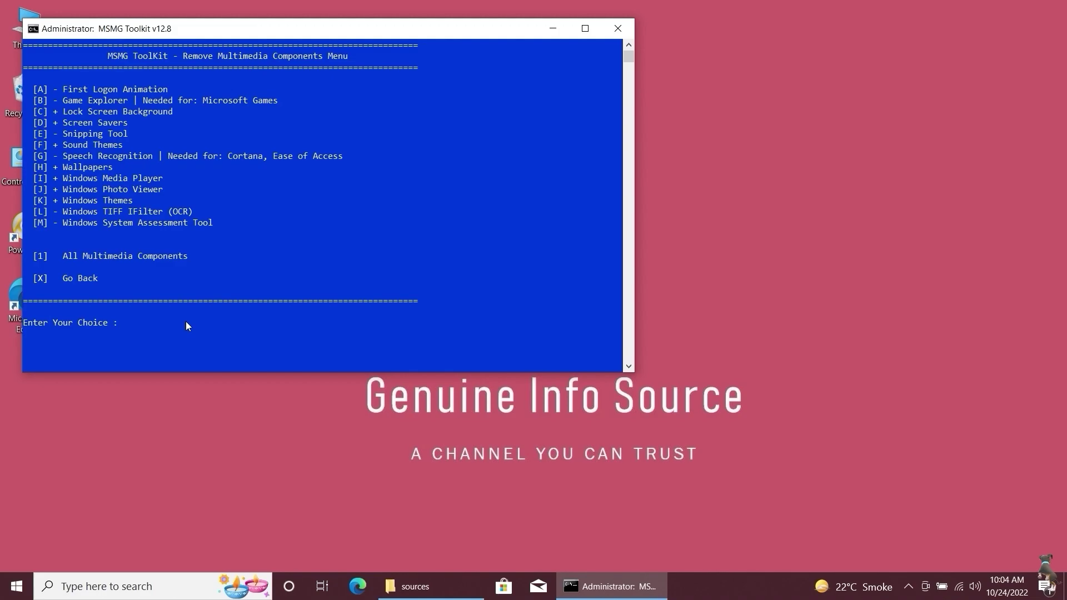
{"action": "type", "text": "x"}
{"action": "key", "text": "Return"}
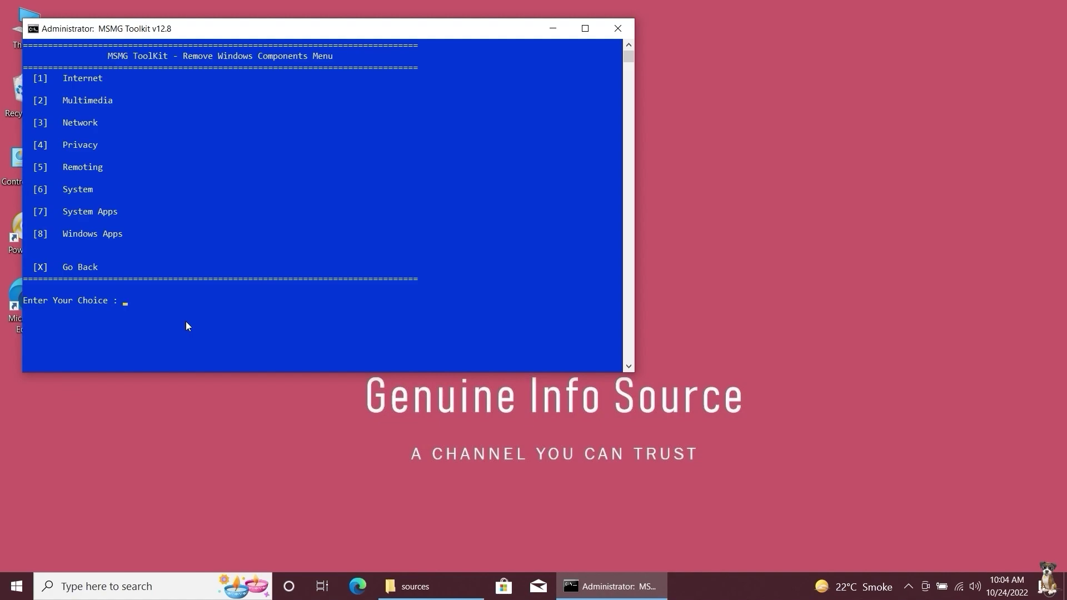
- Mark all Network components for removal except Remote Desktop Client, and return to the category list
{"action": "type", "text": "3"}
{"action": "key", "text": "Return"}
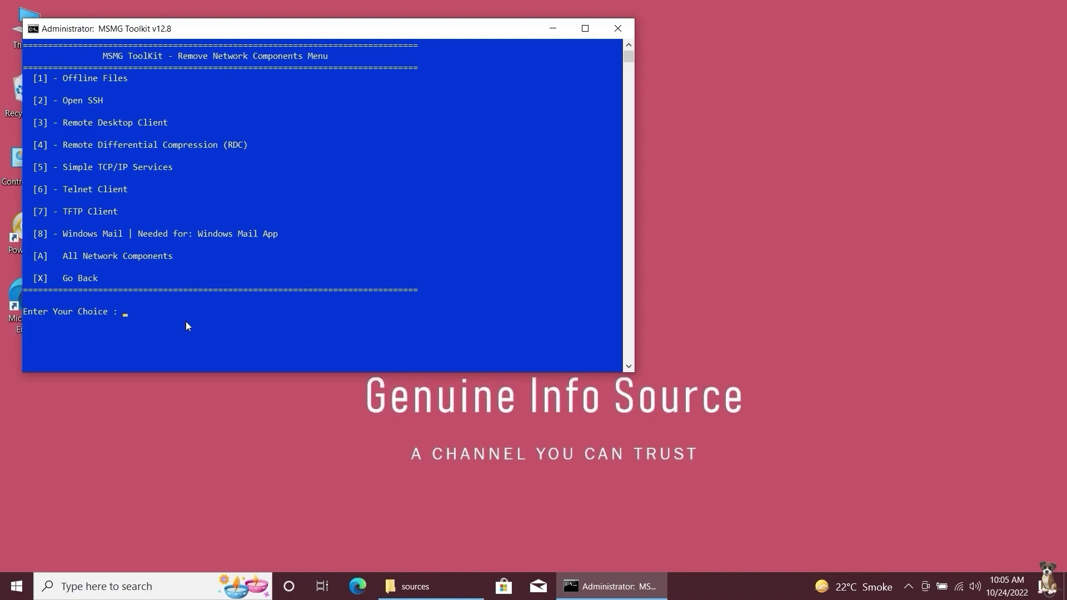
{"action": "type", "text": "3"}
{"action": "key", "text": "Return"}
{"action": "type", "text": "x"}
{"action": "key", "text": "Return"}
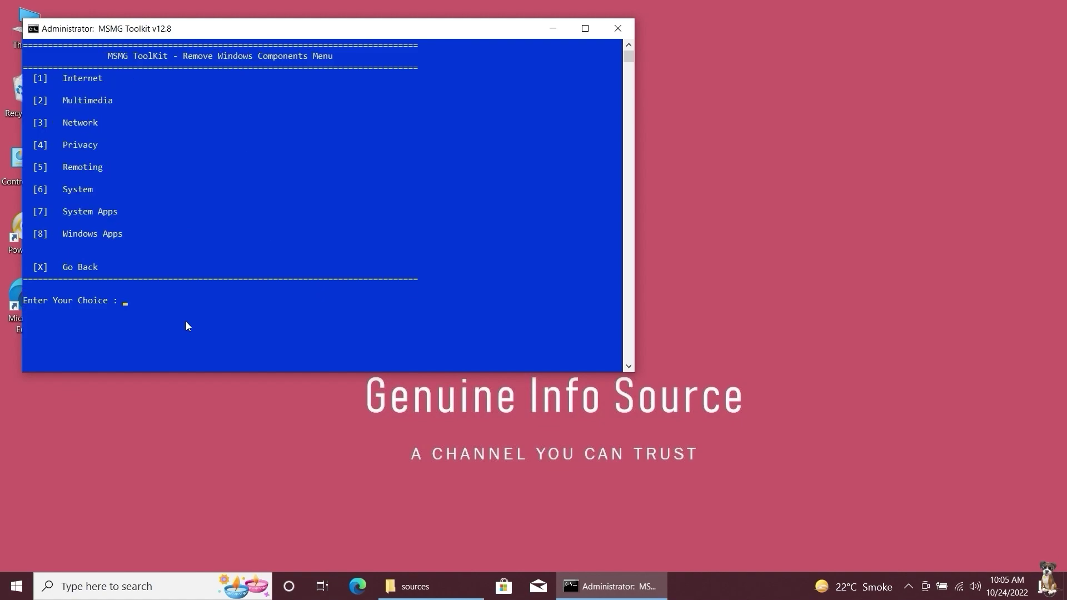
- Mark all Privacy components for removal, adjust the Location Service selection, and return to the category list
{"action": "type", "text": "4"}
{"action": "key", "text": "Return"}
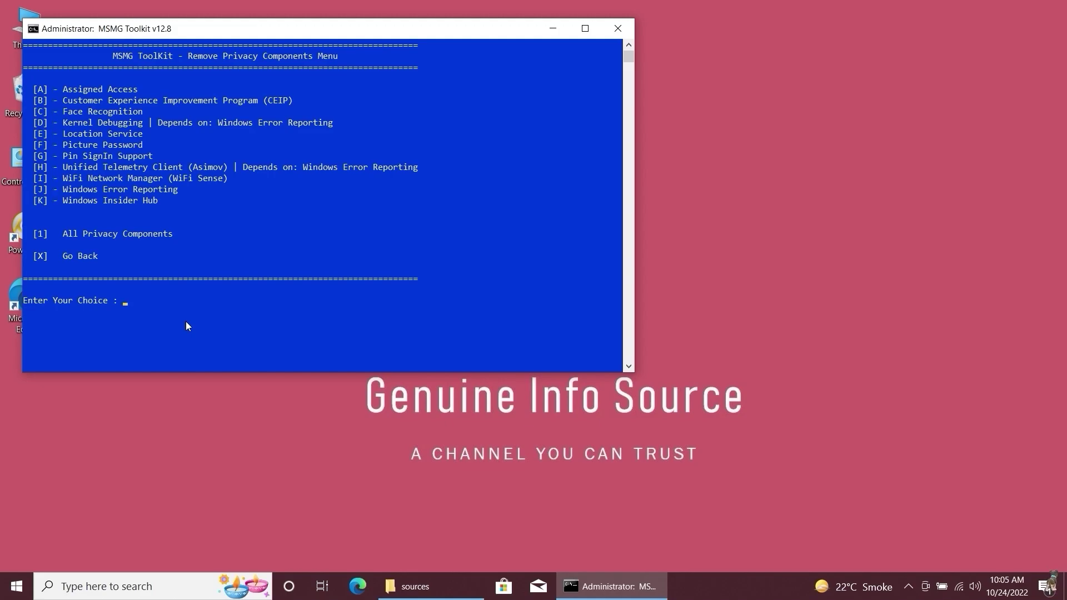
{"action": "type", "text": "1"}
{"action": "key", "text": "Return"}
{"action": "type", "text": "e"}
{"action": "key", "text": "Return"}
{"action": "type", "text": "E"}
{"action": "key", "text": "Return"}
{"action": "type", "text": "X"}
{"action": "key", "text": "Return"}
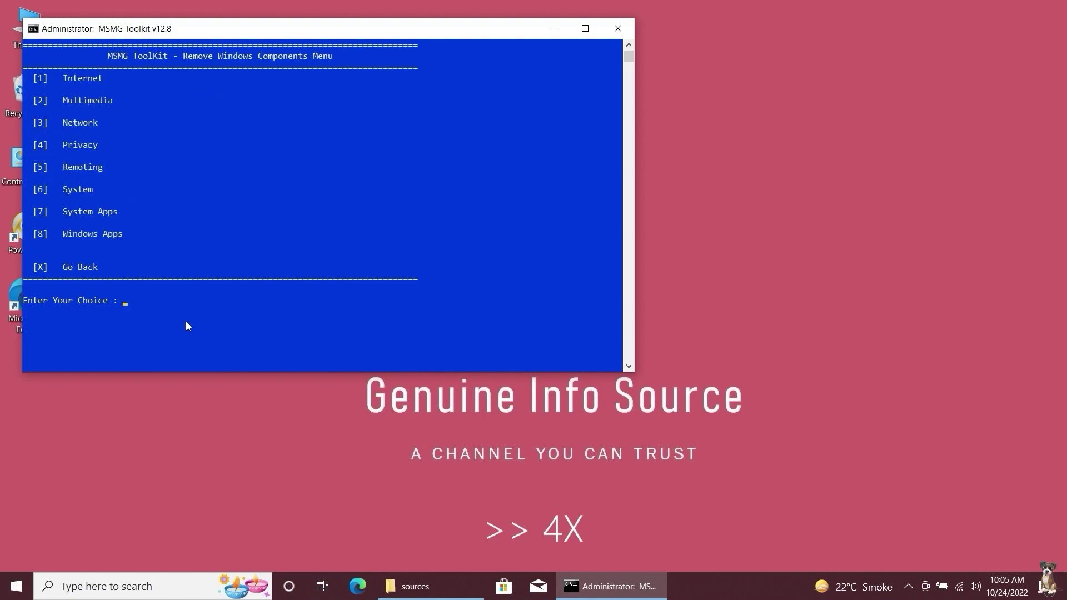
{"action": "type", "text": "5"}
{"action": "key", "text": "Return"}
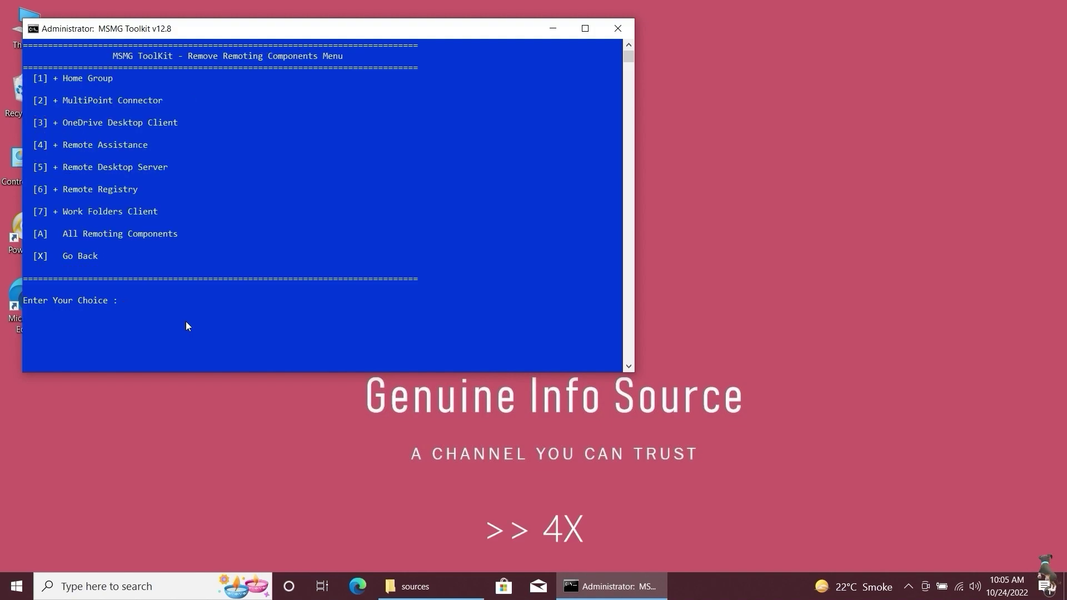
{"action": "type", "text": "X"}
{"action": "key", "text": "Return"}
- Mark all System components for removal
{"action": "type", "text": "6"}
{"action": "key", "text": "Return"}
{"action": "type", "text": "1"}
{"action": "key", "text": "Return"}
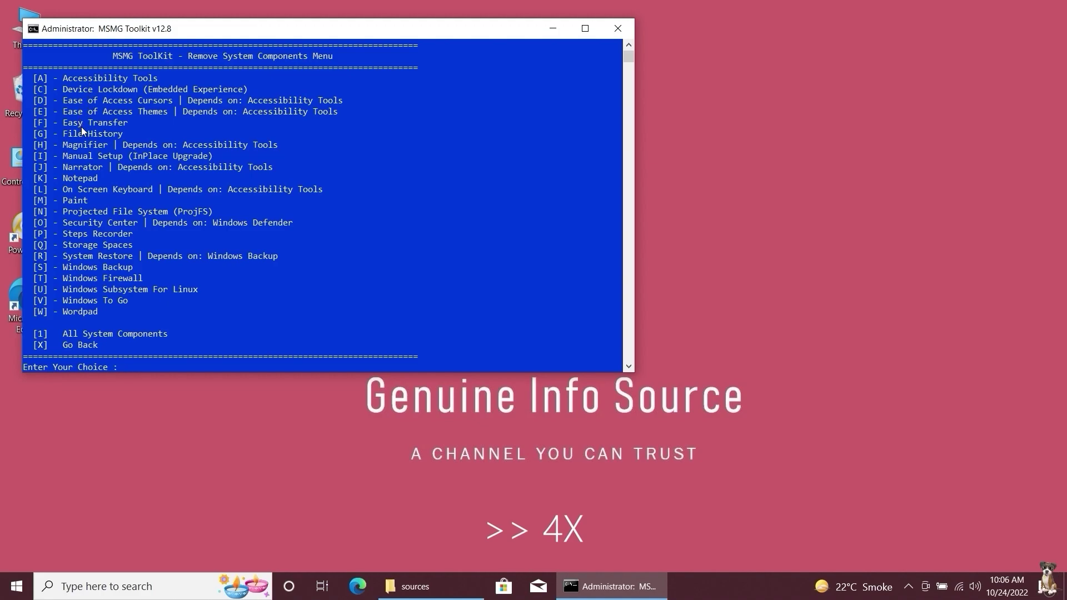
- Exclude Notepad, On Screen Keyboard, Steps Recorder, Windows Firewall and Wordpad from the System components removal, and return to the category list
{"action": "type", "text": "K"}
{"action": "key", "text": "Return"}
{"action": "type", "text": "L"}
{"action": "key", "text": "Return"}
{"action": "type", "text": "P"}
{"action": "key", "text": "Return"}
{"action": "type", "text": "T"}
{"action": "key", "text": "Return"}
{"action": "type", "text": "W"}
{"action": "key", "text": "Return"}
{"action": "type", "text": "X"}
{"action": "key", "text": "Return"}
- Open the System Apps removal list, maximize the toolkit window, and mark all System Apps for removal
{"action": "type", "text": "7"}
{"action": "key", "text": "Return"}
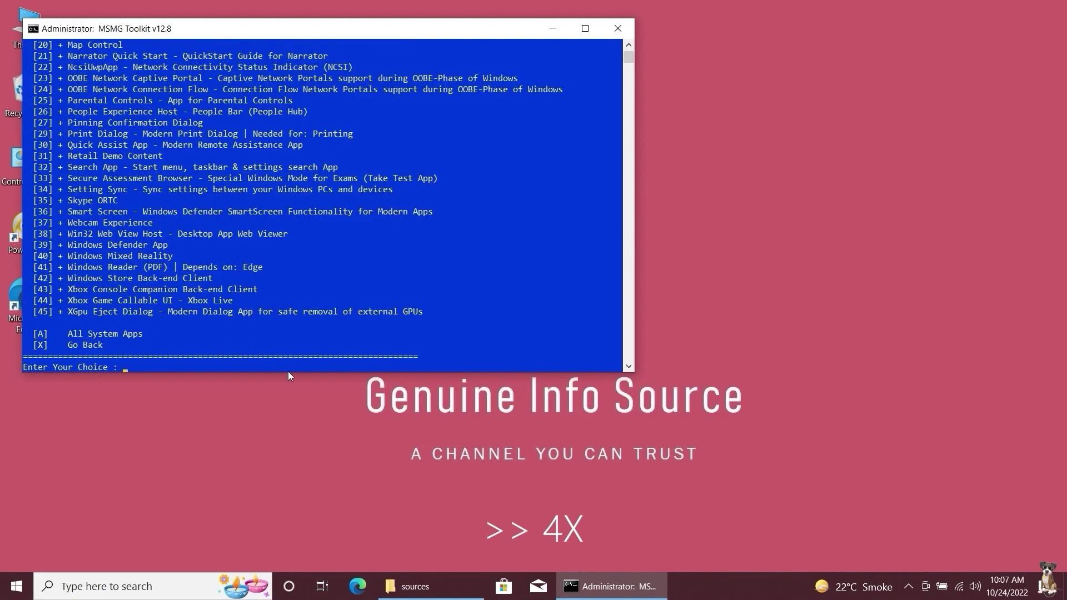
{"action": "left_click", "coordinate": [628, 44]}
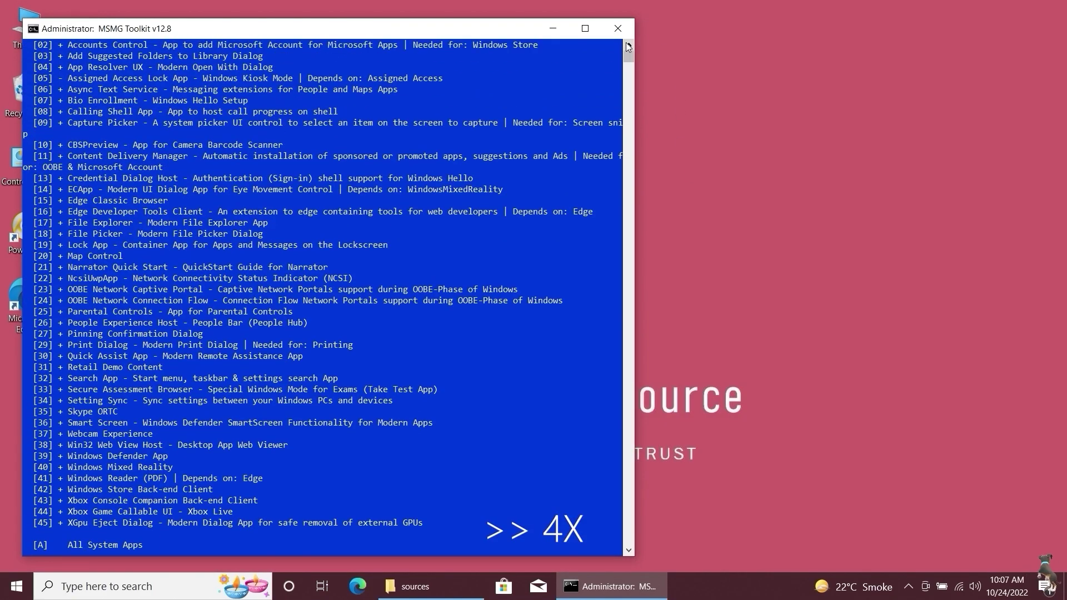
{"action": "left_click_drag", "start_coordinate": [634, 63], "coordinate": [1051, 68]}
{"action": "key", "text": "super+Up"}
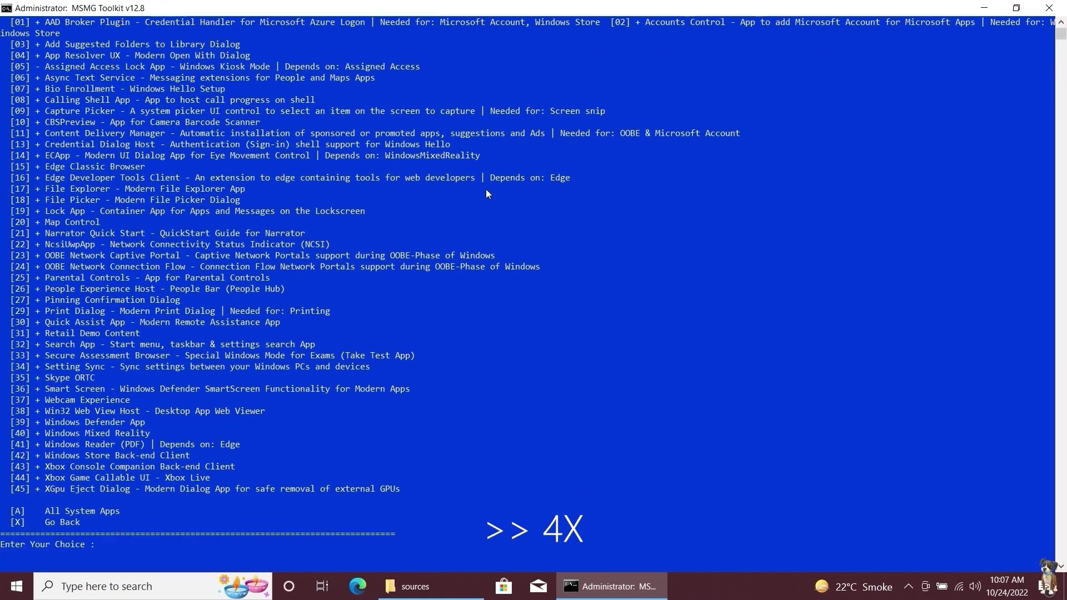
{"action": "key", "text": "Return"}
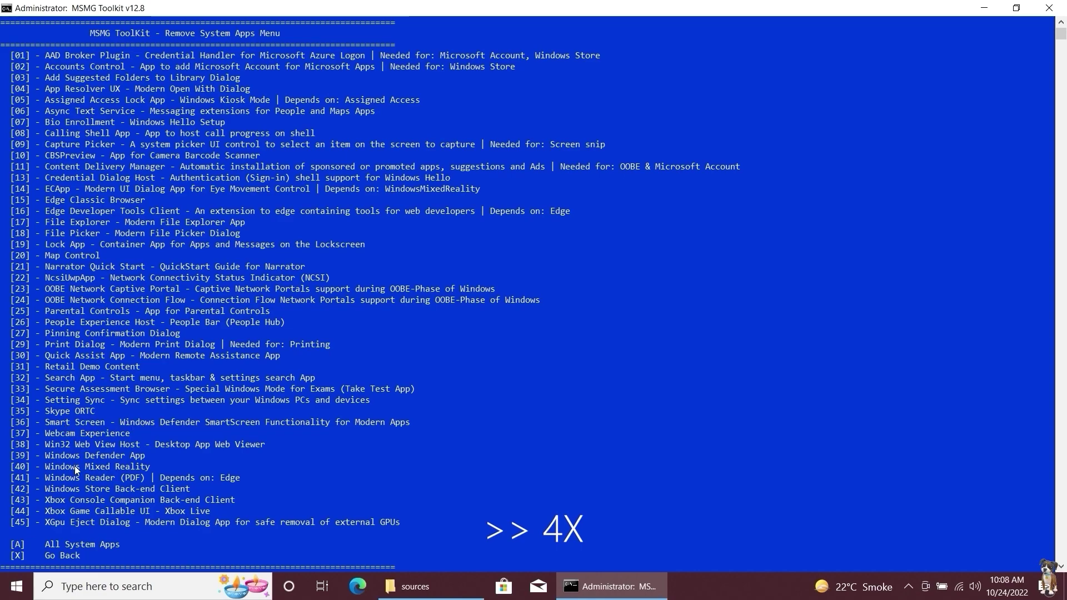
- Exclude Windows Mixed Reality from the System Apps removal and open the Windows Apps removal list
{"action": "type", "text": "40"}
{"action": "key", "text": "Return"}
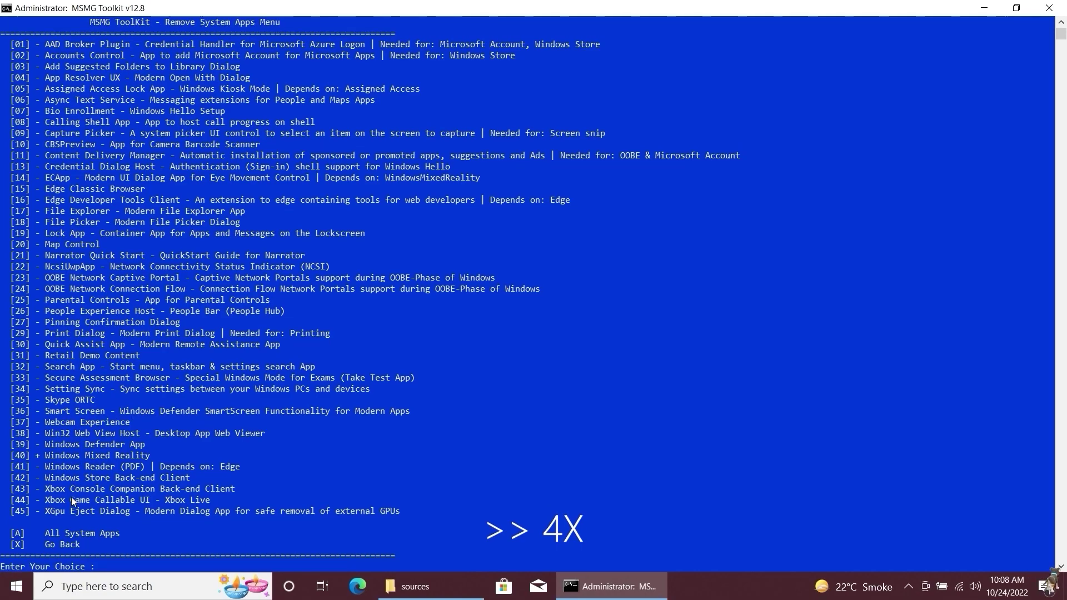
{"action": "scroll", "coordinate": [72, 492], "scroll_direction": "down", "scroll_amount": 2}
{"action": "type", "text": "x"}
{"action": "key", "text": "Return"}
{"action": "type", "text": "8"}
{"action": "key", "text": "Return"}
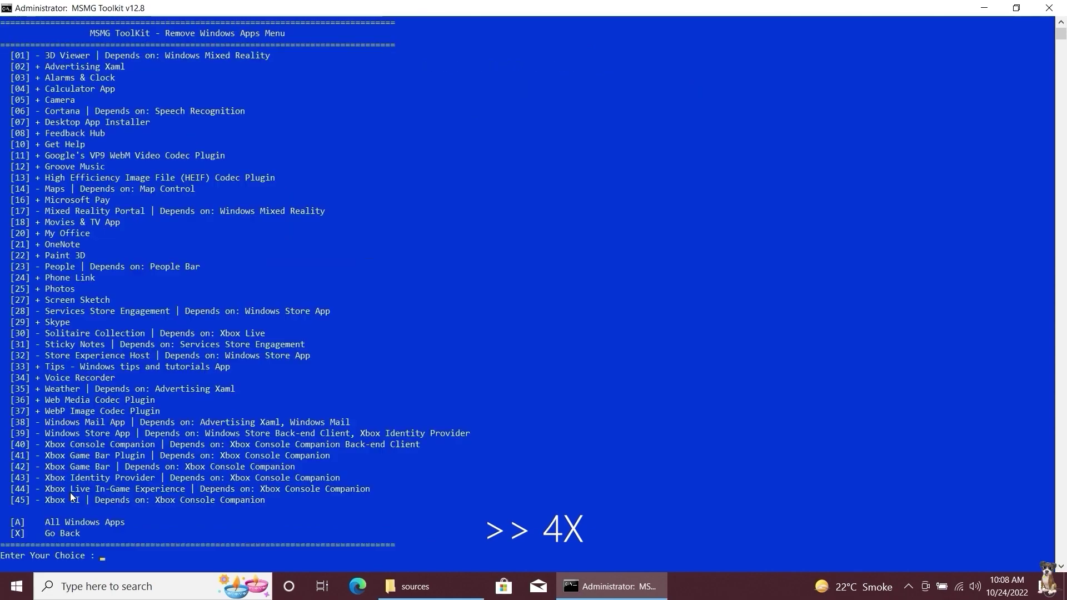
- Mark all Windows Apps for removal, but exclude 3D Viewer, Calculator App, Camera, Cortana and Desktop App Installer
{"action": "type", "text": "A"}
{"action": "key", "text": "Return"}
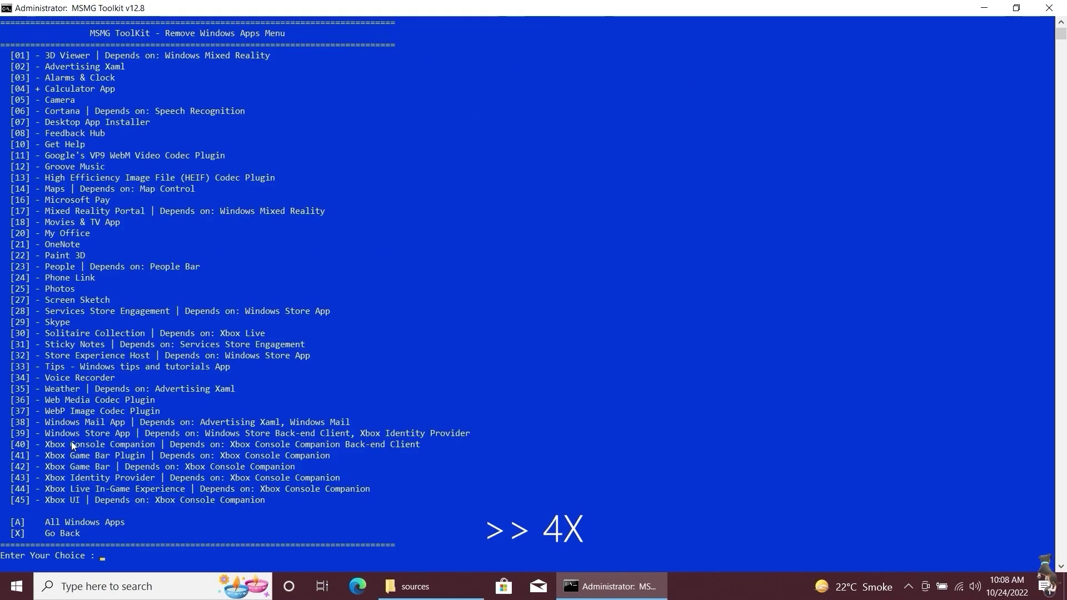
{"action": "type", "text": "1"}
{"action": "key", "text": "Return"}
{"action": "type", "text": "4"}
{"action": "key", "text": "Return"}
{"action": "type", "text": "4"}
{"action": "key", "text": "Return"}
{"action": "type", "text": "5"}
{"action": "key", "text": "Return"}
{"action": "type", "text": "6"}
{"action": "key", "text": "Return"}
{"action": "type", "text": "7"}
{"action": "key", "text": "Return"}
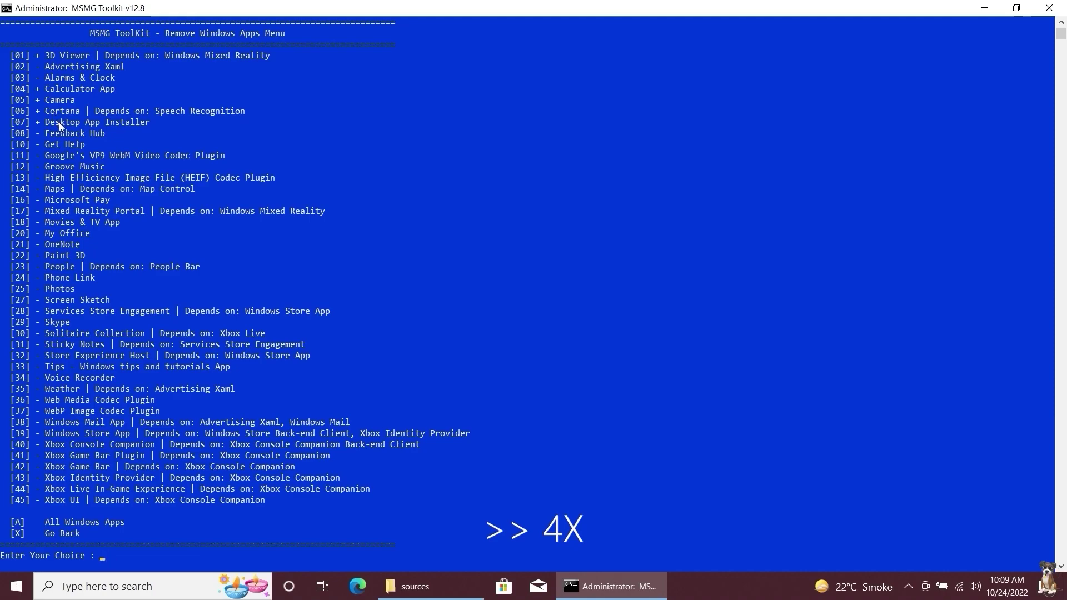
- Exclude Groove Music, Mixed Reality Portal, Movies & TV App, Paint 3D, Photos and Voice Recorder from the Windows Apps removal
{"action": "type", "text": "12"}
{"action": "key", "text": "Return"}
{"action": "type", "text": "17"}
{"action": "key", "text": "Return"}
{"action": "type", "text": "18"}
{"action": "key", "text": "Return"}
{"action": "type", "text": "22"}
{"action": "key", "text": "Return"}
{"action": "type", "text": "25"}
{"action": "key", "text": "Return"}
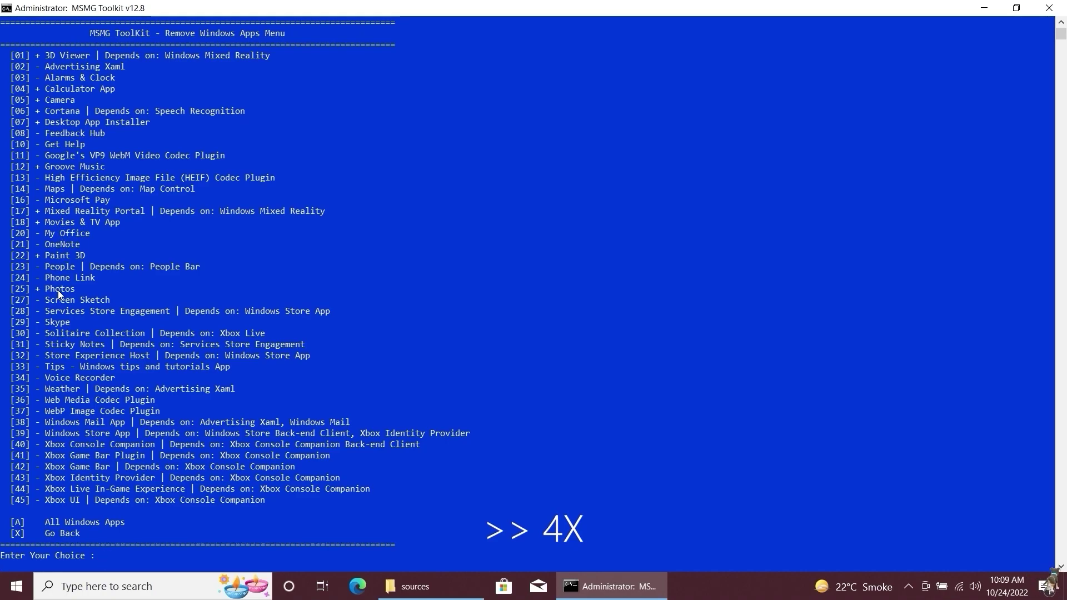
{"action": "type", "text": "34"}
{"action": "key", "text": "Return"}
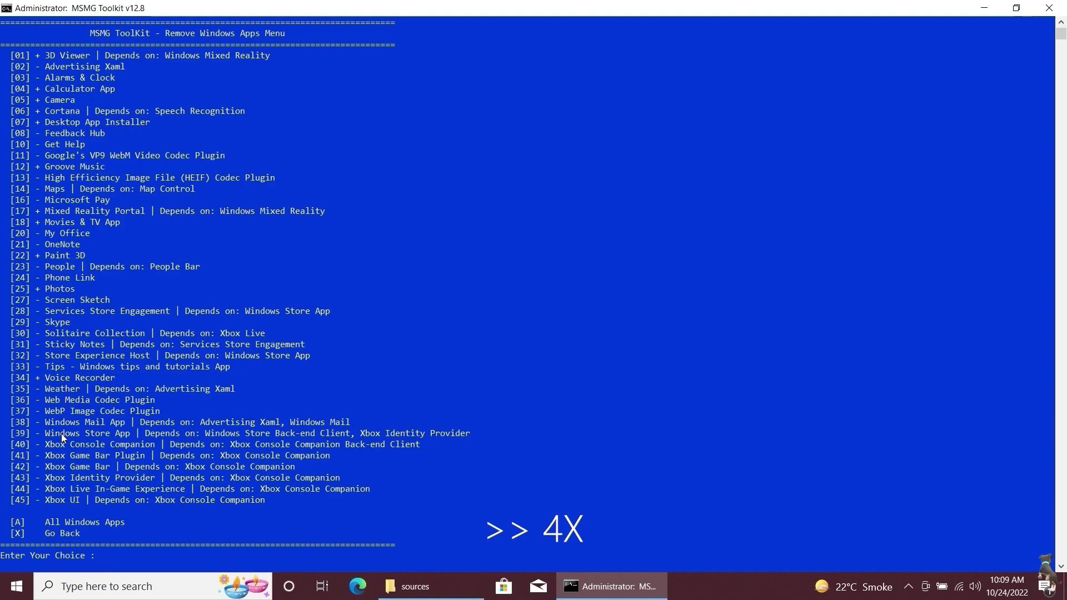
- Exclude Xbox Console Companion and Xbox Game Bar from the Windows Apps removal, and return to the Remove Windows Components menu
{"action": "type", "text": "42"}
{"action": "key", "text": "Return"}
{"action": "type", "text": "x"}
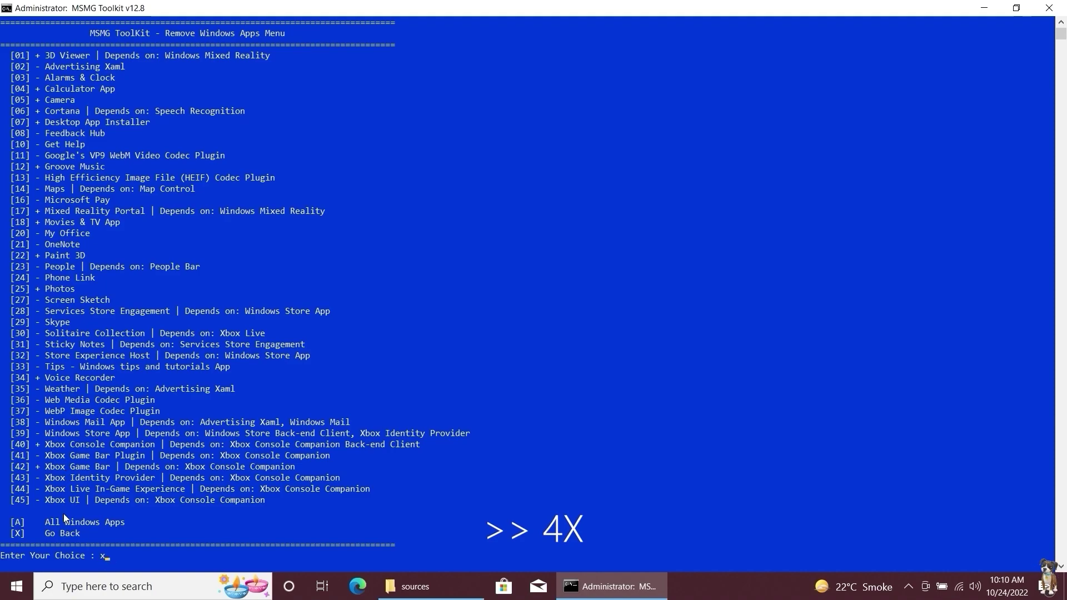
{"action": "key", "text": "Return"}
{"action": "type", "text": "X"}
{"action": "key", "text": "Return"}
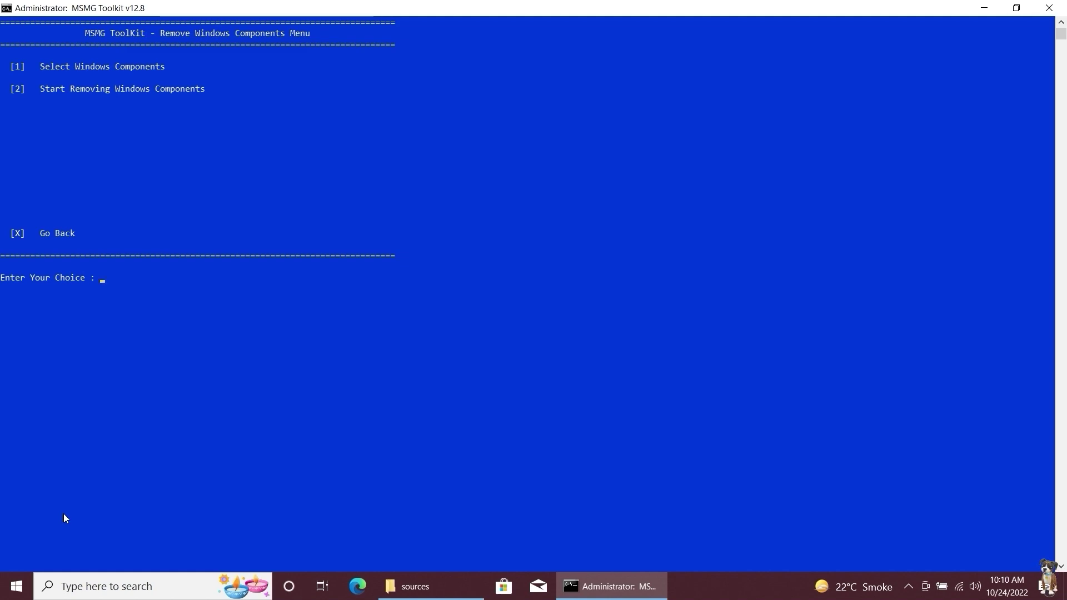
- Start removing the selected Windows components from install.wim, and restore the toolkit window to its smaller size near the upper edge of the desktop
{"action": "type", "text": "2"}
{"action": "key", "text": "Return"}
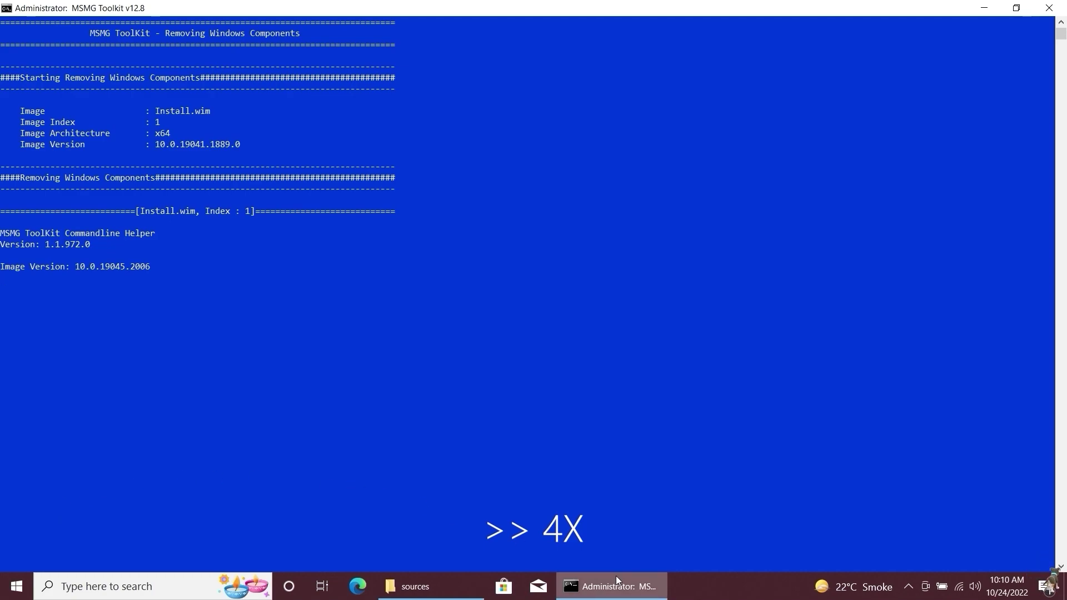
{"action": "left_click", "coordinate": [683, 595]}
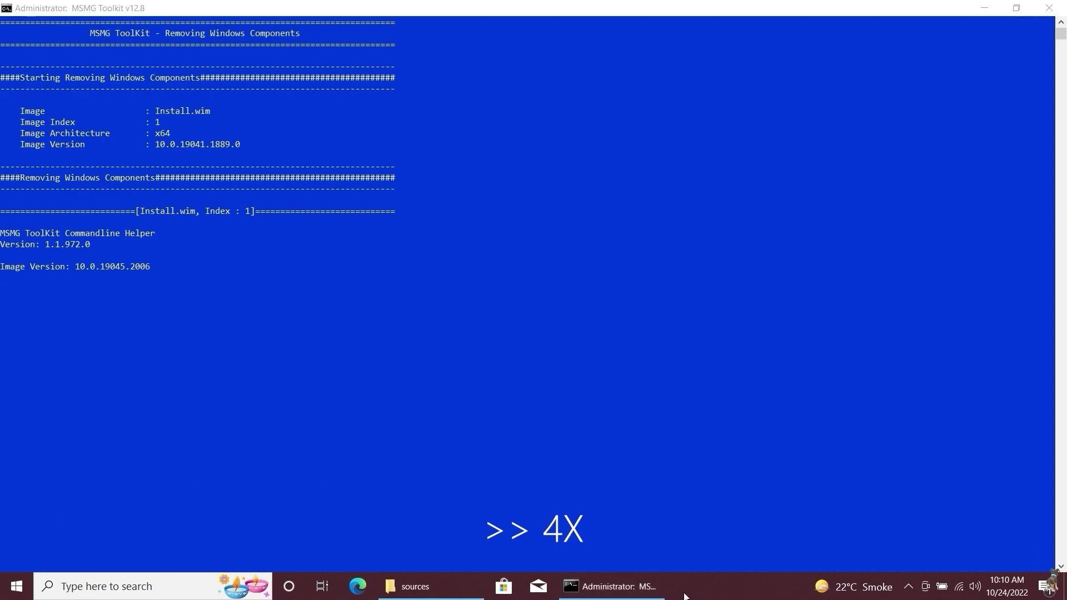
{"action": "left_click", "coordinate": [1017, 7]}
{"action": "left_click_drag", "start_coordinate": [334, 152], "coordinate": [323, 9]}
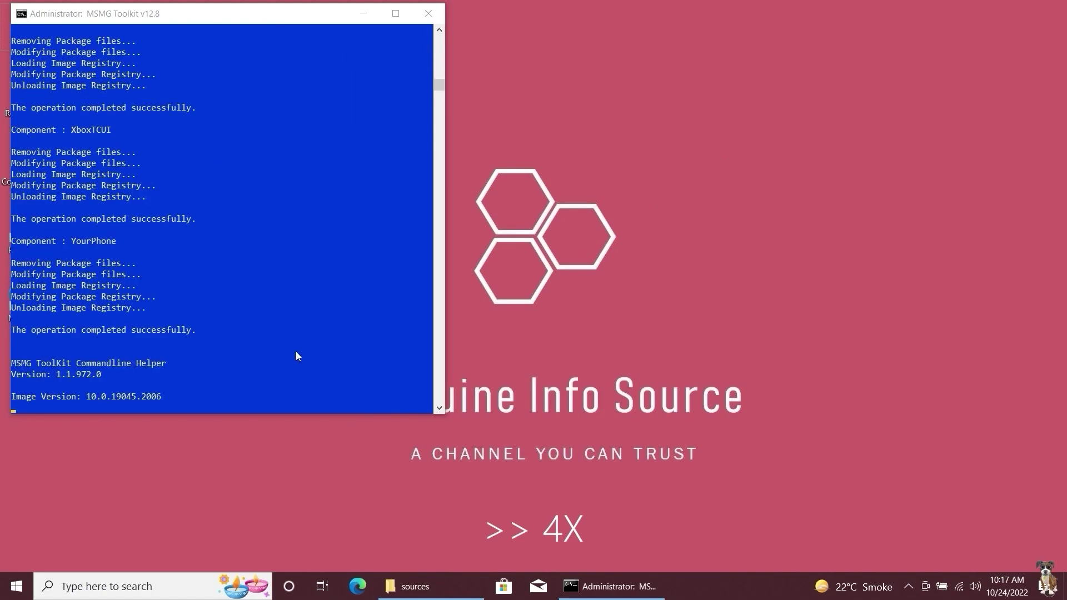
{"action": "left_click", "coordinate": [167, 405]}
{"action": "key", "text": "Escape"}
{"action": "left_click", "coordinate": [168, 405]}
{"action": "key", "text": "Escape"}
{"action": "left_click", "coordinate": [167, 405]}
{"action": "key", "text": "Escape"}
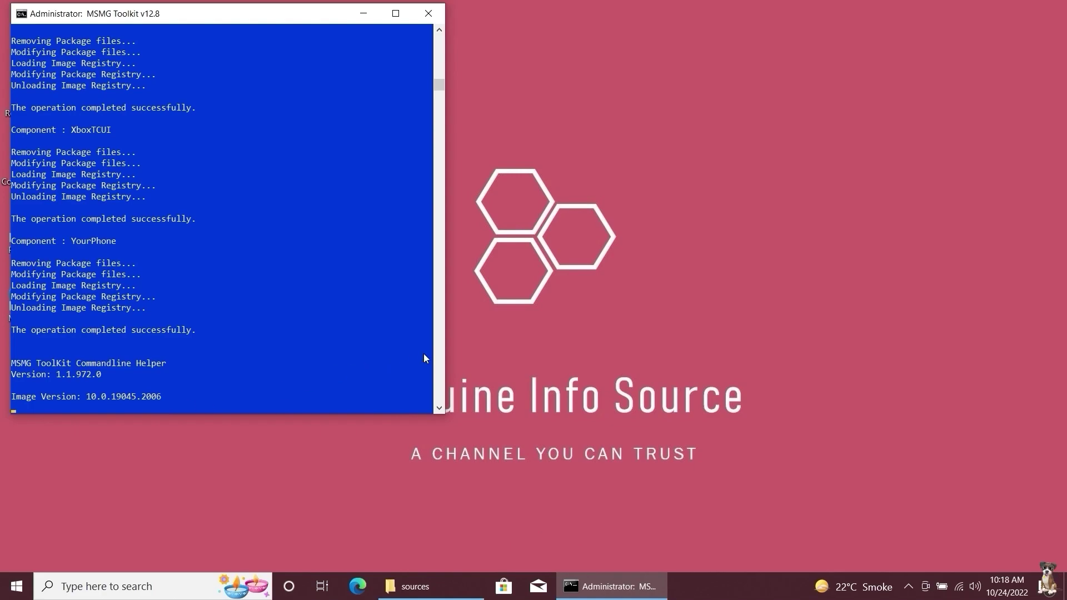
{"action": "left_click", "coordinate": [489, 349]}
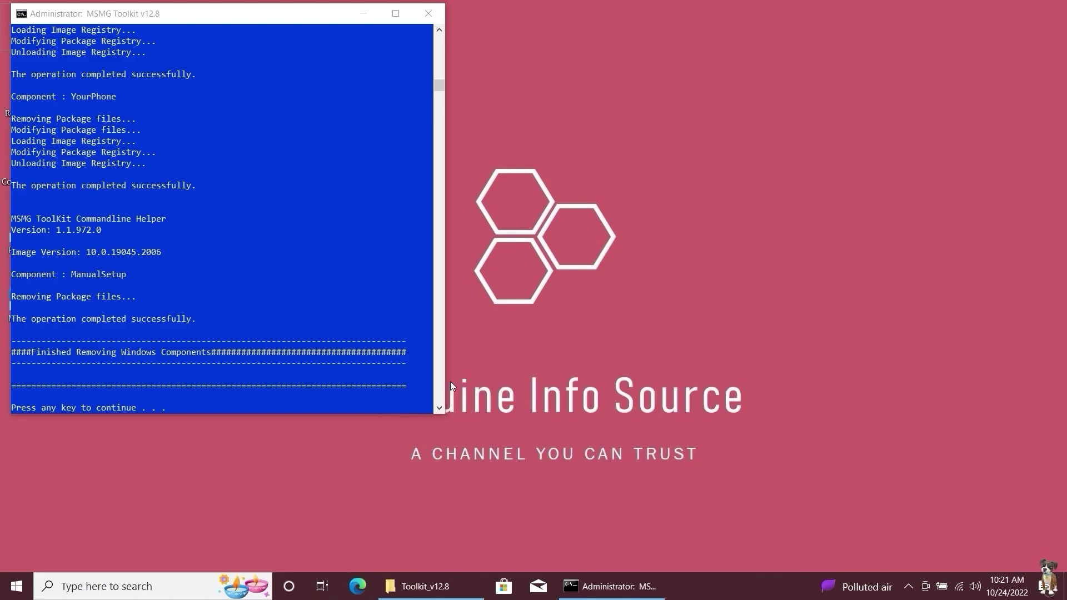
{"action": "left_click", "coordinate": [185, 395]}
{"action": "left_click", "coordinate": [185, 394]}
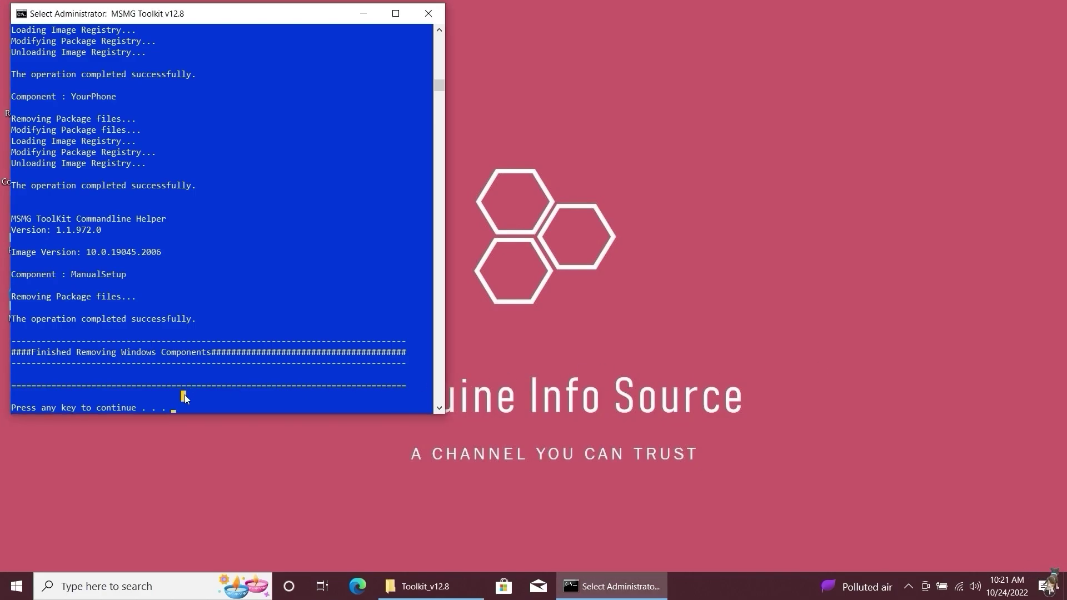
{"action": "right_click", "coordinate": [184, 394]}
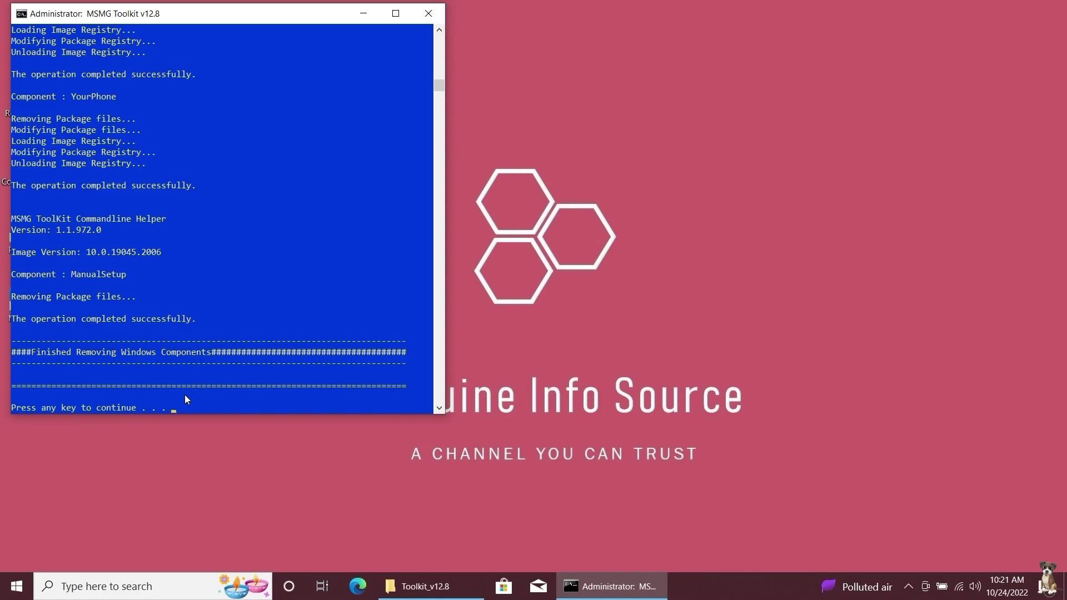
{"action": "left_click", "coordinate": [184, 409]}
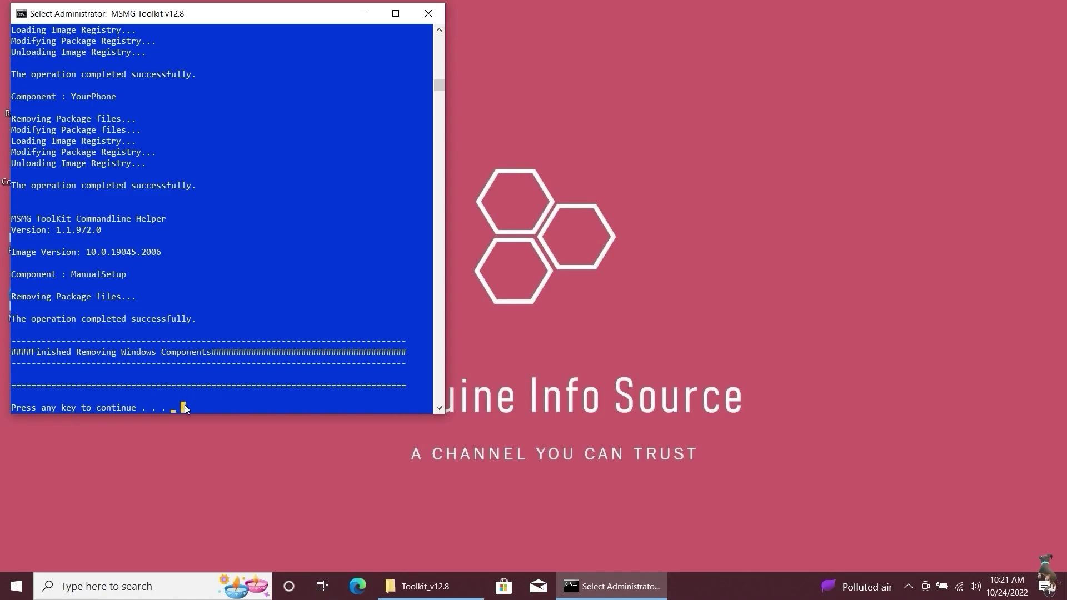
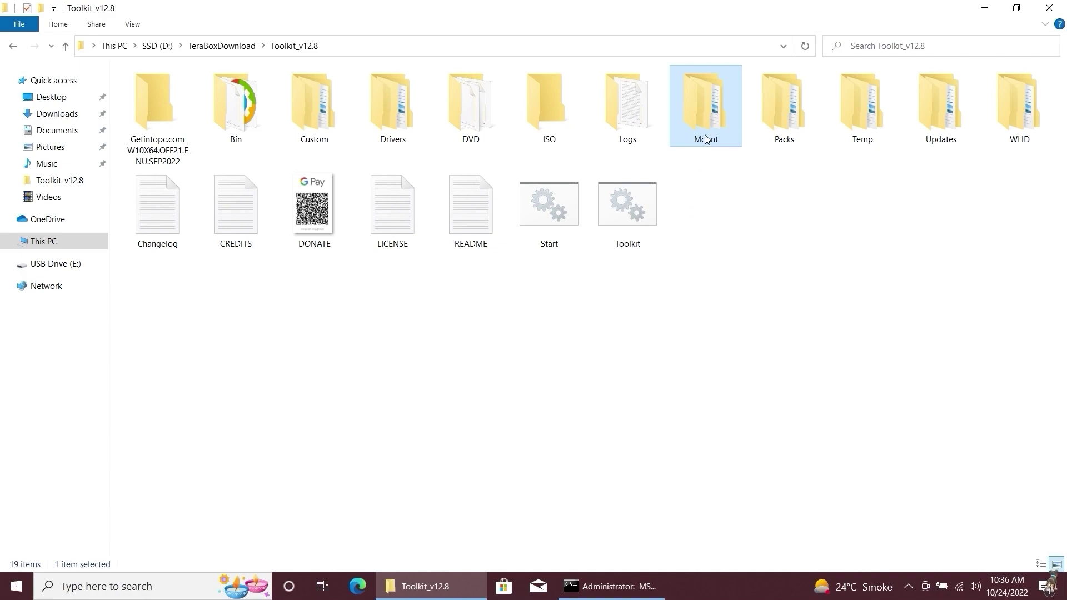
- Open the mounted image's Windows folder under Mount\Install\1 in Toolkit_v12.8 and show its contents as large icons
{"action": "double_click", "coordinate": [705, 135]}
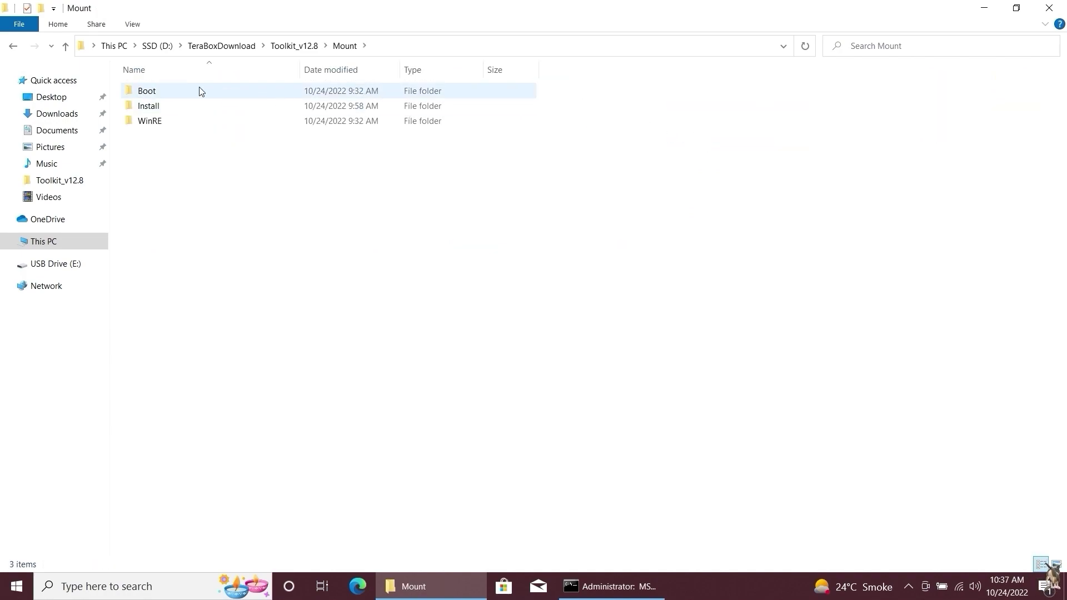
{"action": "double_click", "coordinate": [157, 105]}
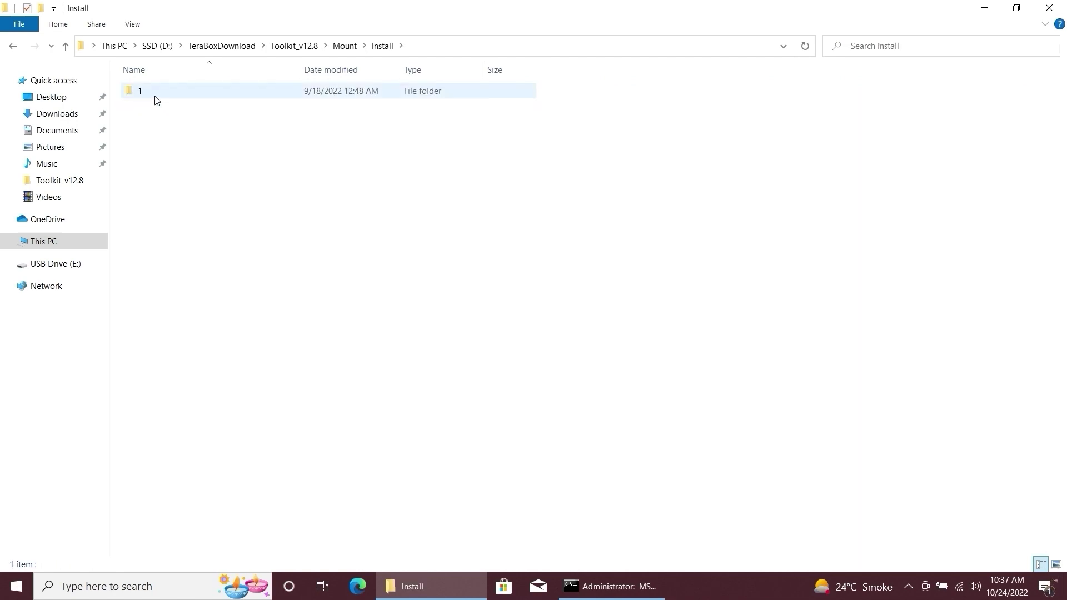
{"action": "double_click", "coordinate": [156, 95]}
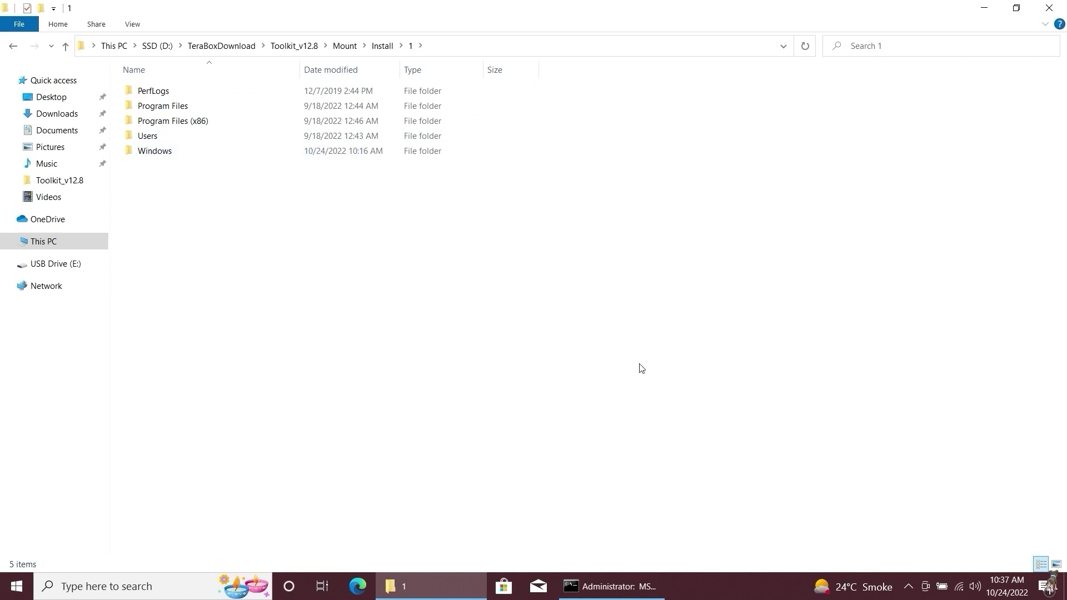
{"action": "left_click", "coordinate": [1055, 565]}
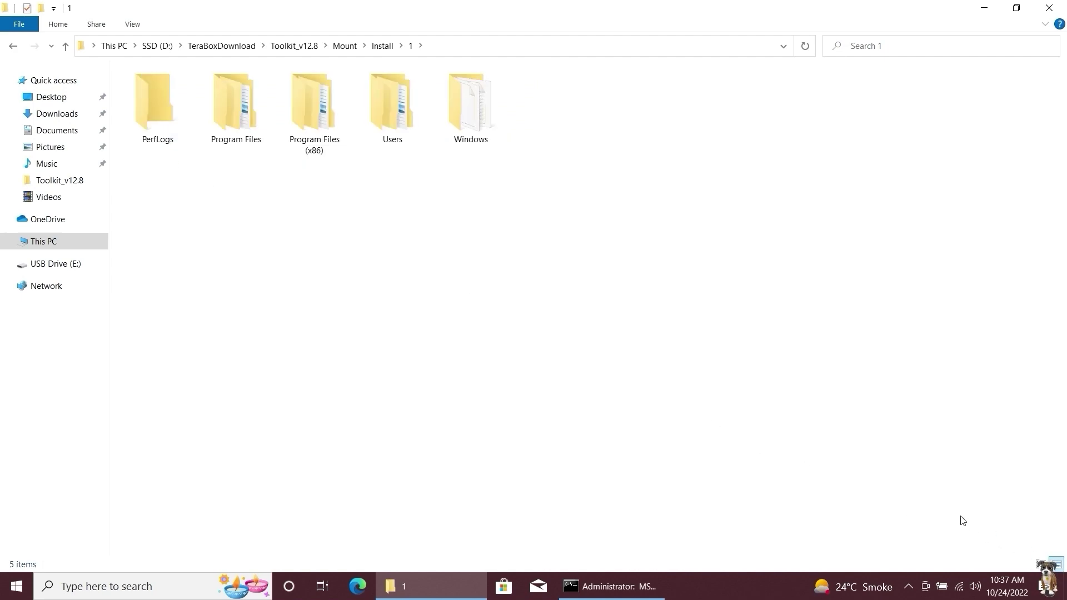
{"action": "double_click", "coordinate": [471, 141]}
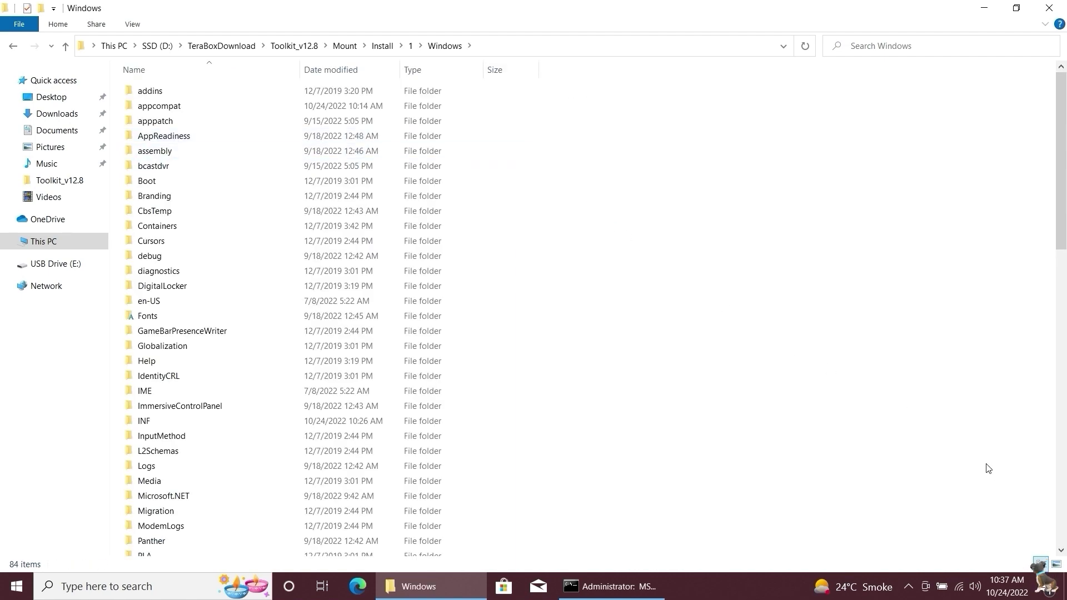
{"action": "left_click", "coordinate": [1056, 565]}
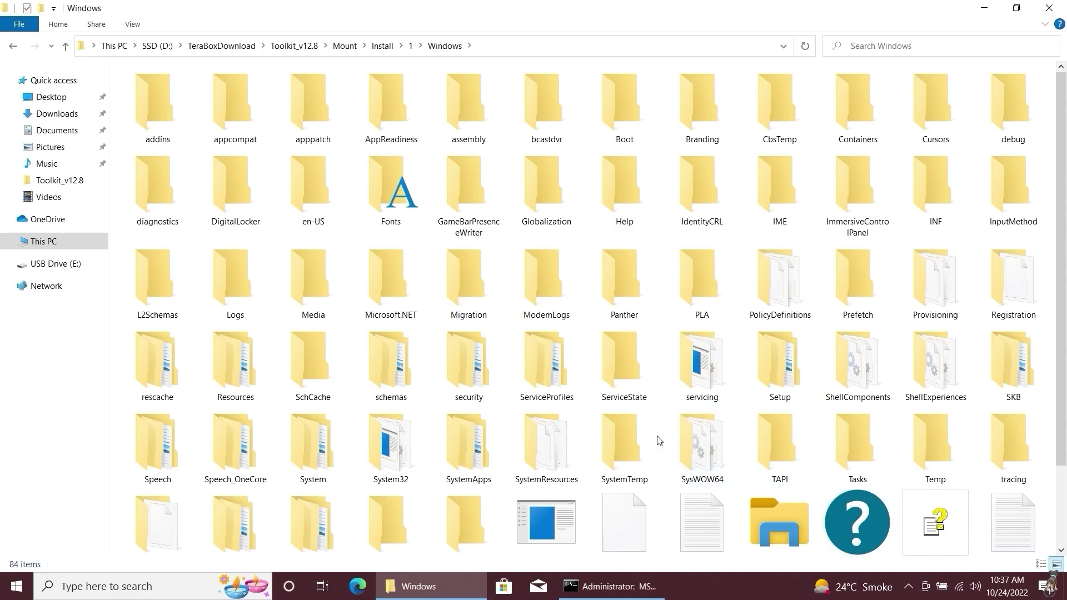
- Open the mounted image's Web\Wallpaper\Windows folder, showing the Web and Wallpaper folders as large icons on the way
{"action": "scroll", "coordinate": [638, 429], "scroll_direction": "down", "scroll_amount": 1}
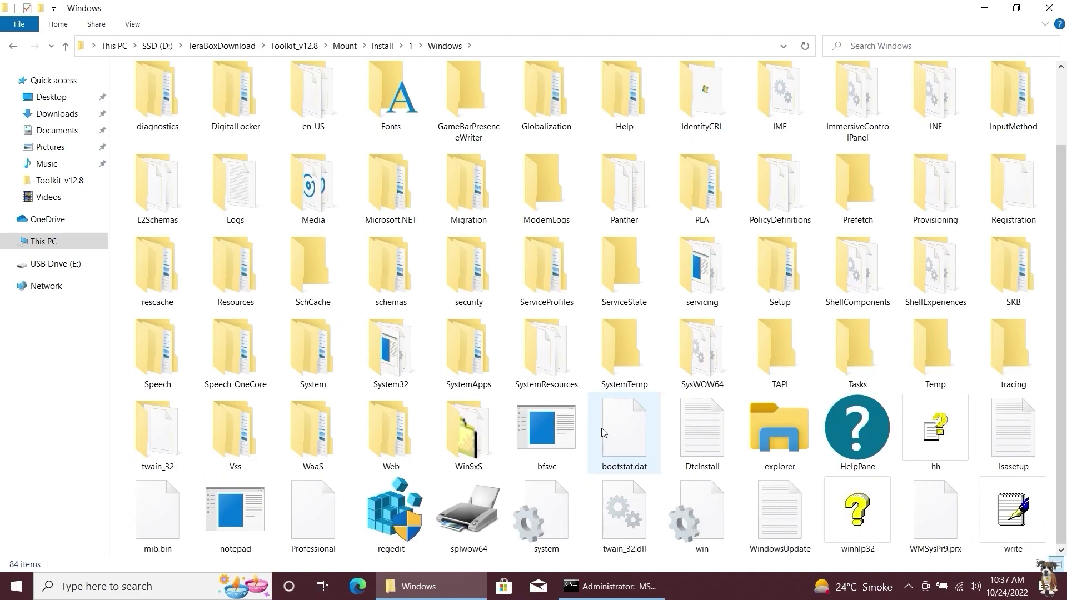
{"action": "double_click", "coordinate": [409, 450]}
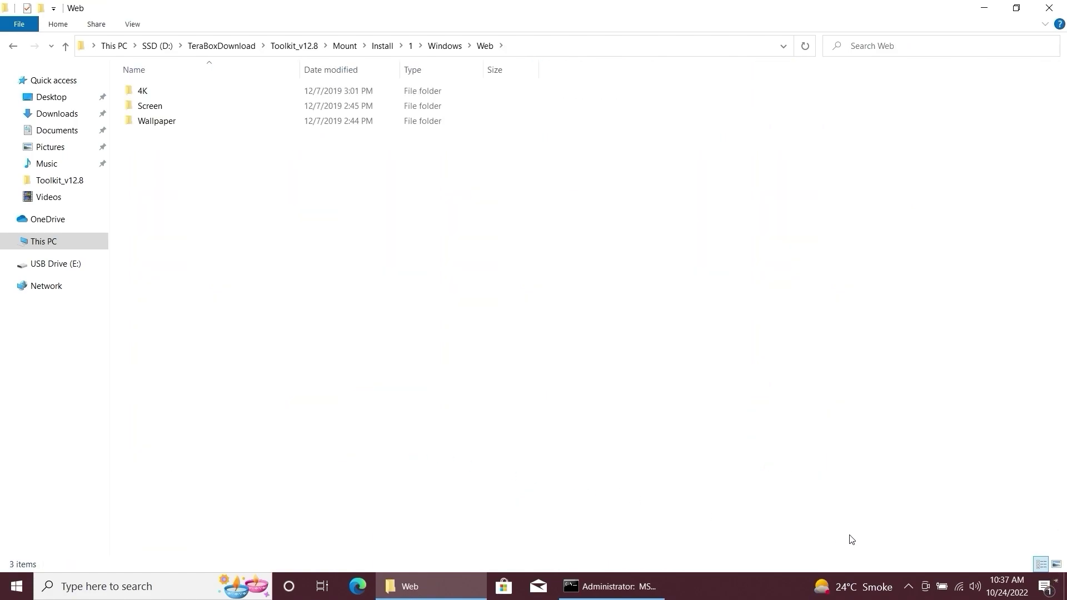
{"action": "left_click", "coordinate": [1057, 565]}
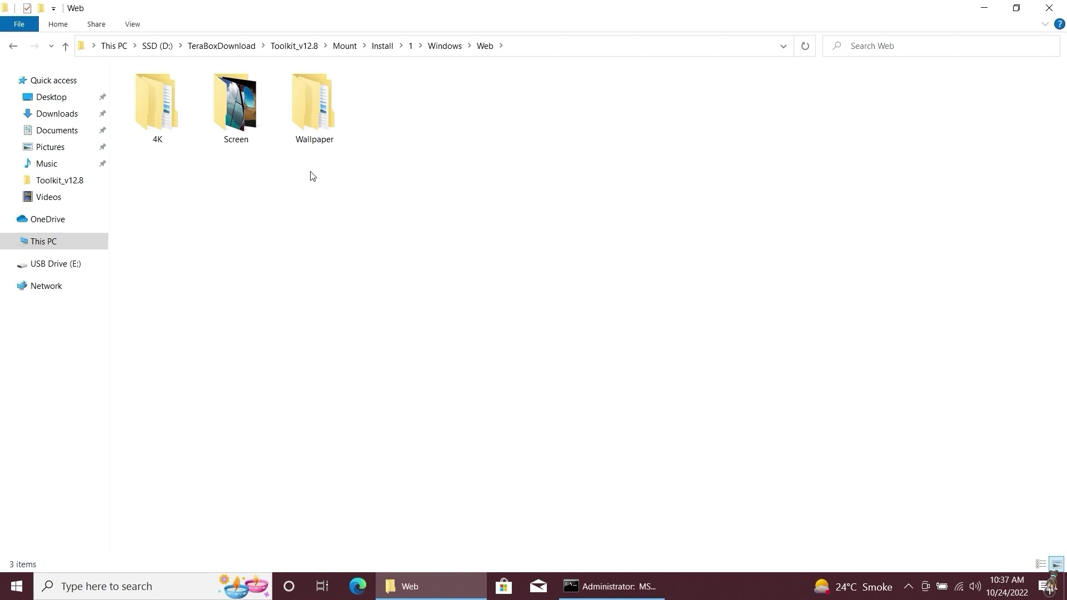
{"action": "double_click", "coordinate": [313, 139]}
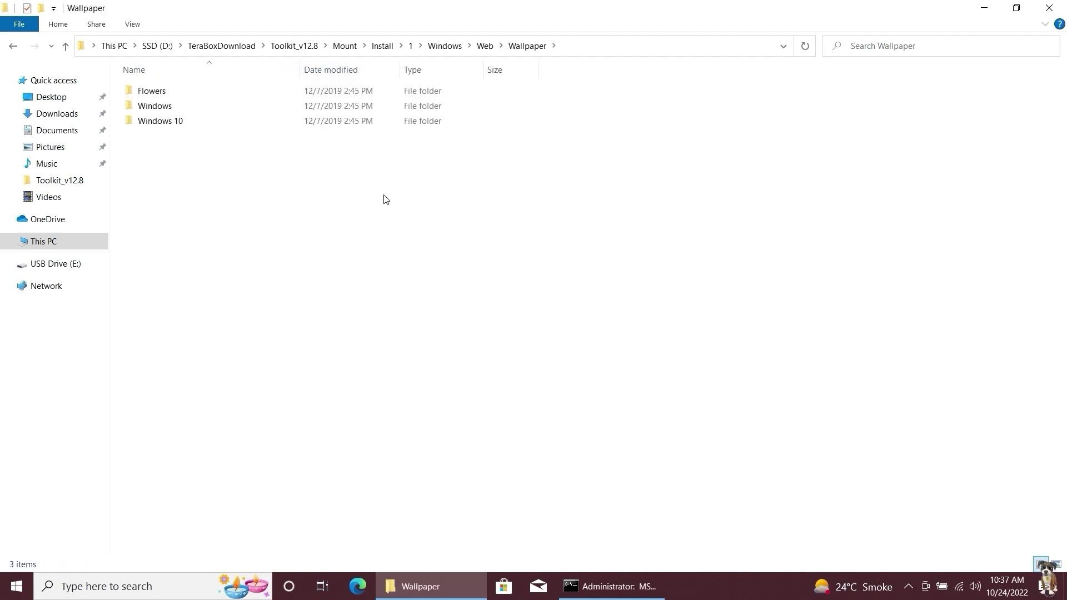
{"action": "left_click", "coordinate": [1057, 564]}
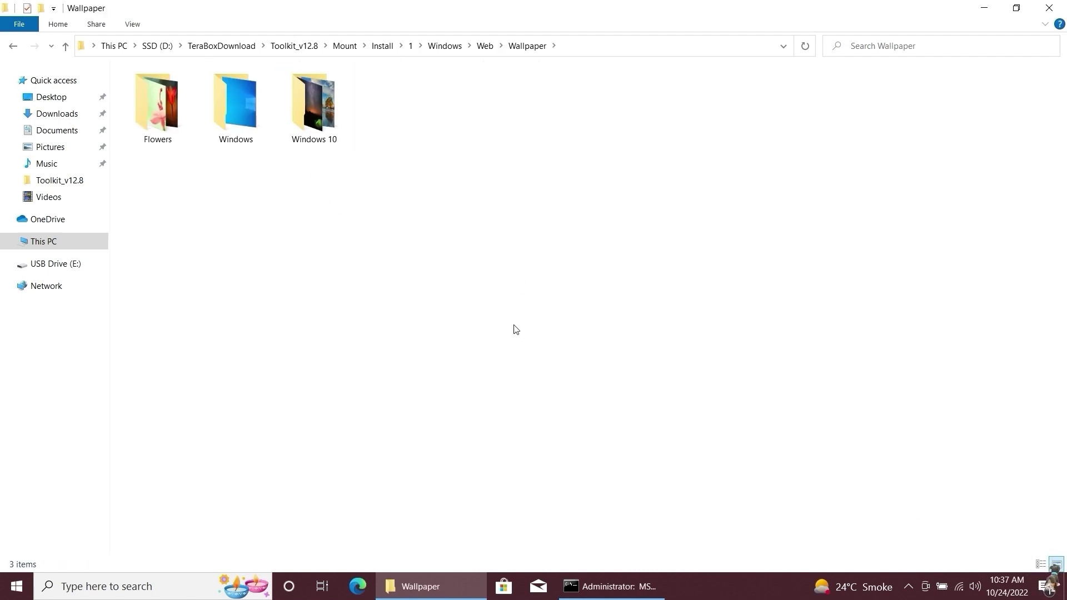
{"action": "double_click", "coordinate": [257, 143]}
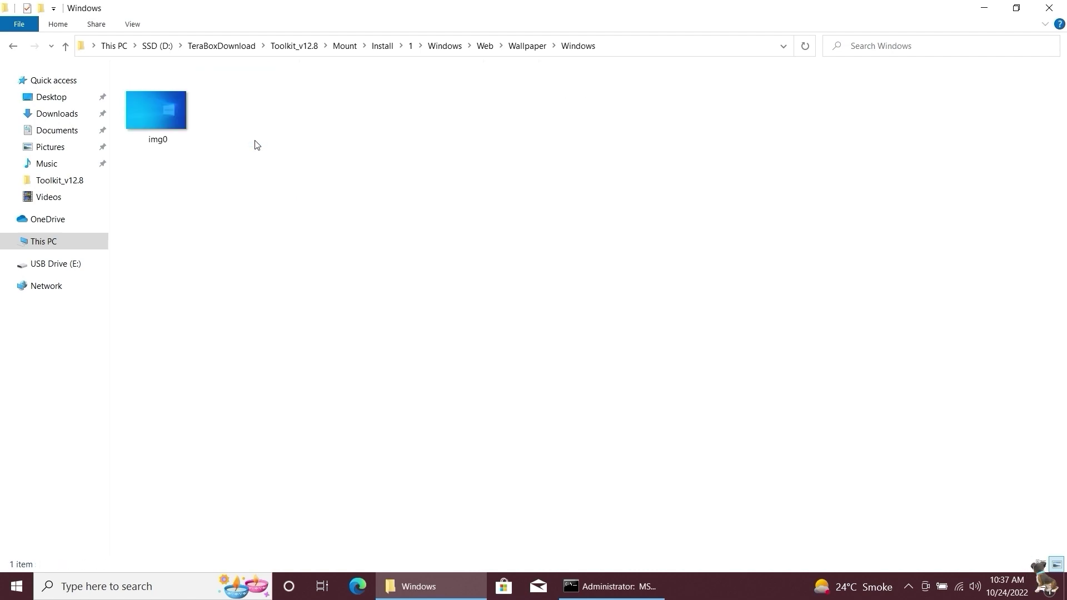
- Open the default wallpaper img0 for editing in Paint
{"action": "left_click", "coordinate": [164, 121]}
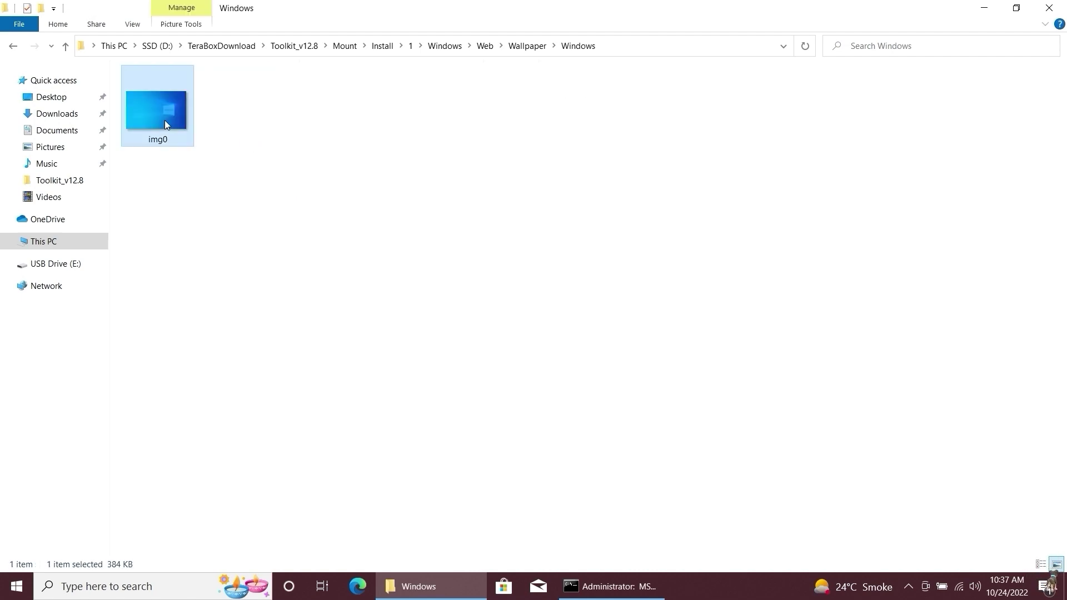
{"action": "right_click", "coordinate": [164, 120]}
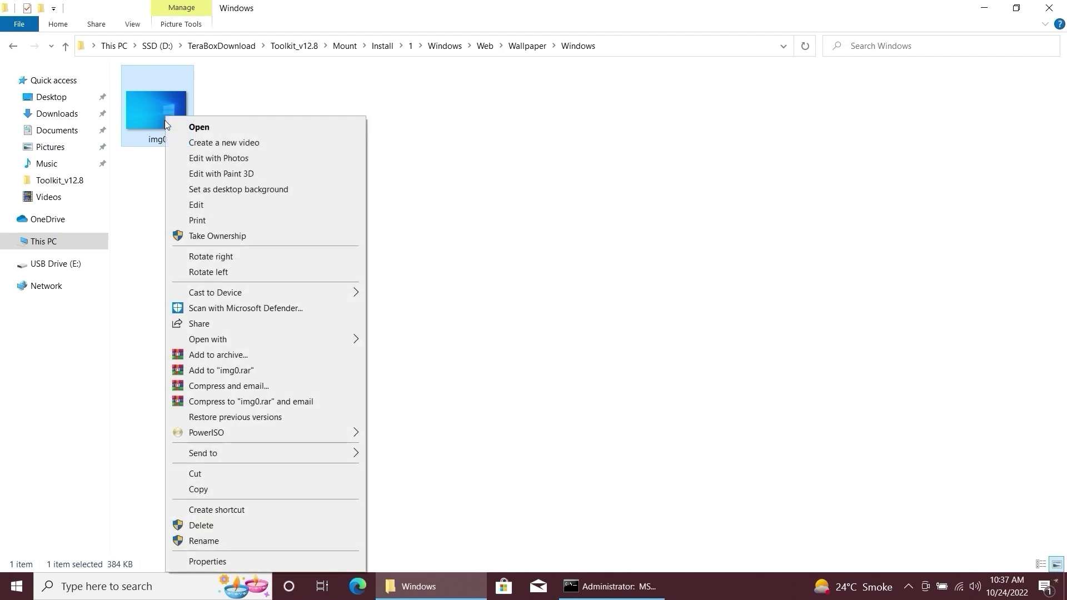
{"action": "left_click", "coordinate": [197, 204]}
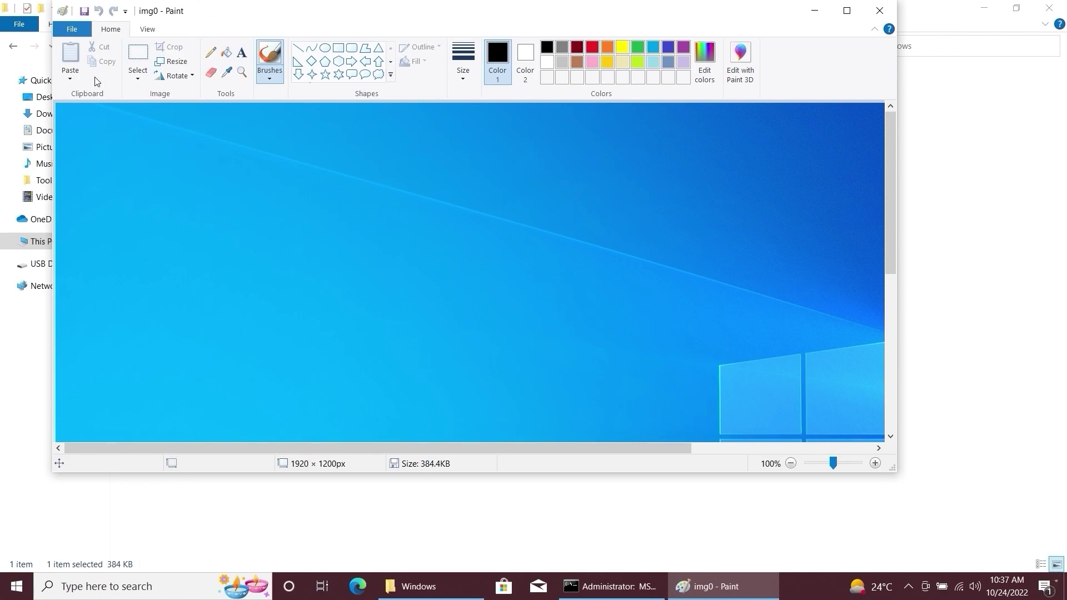
- Paste the pink hexagon-logo picture from the channel folder on drive D: over the img0 wallpaper
{"action": "left_click", "coordinate": [71, 76]}
{"action": "left_click", "coordinate": [92, 109]}
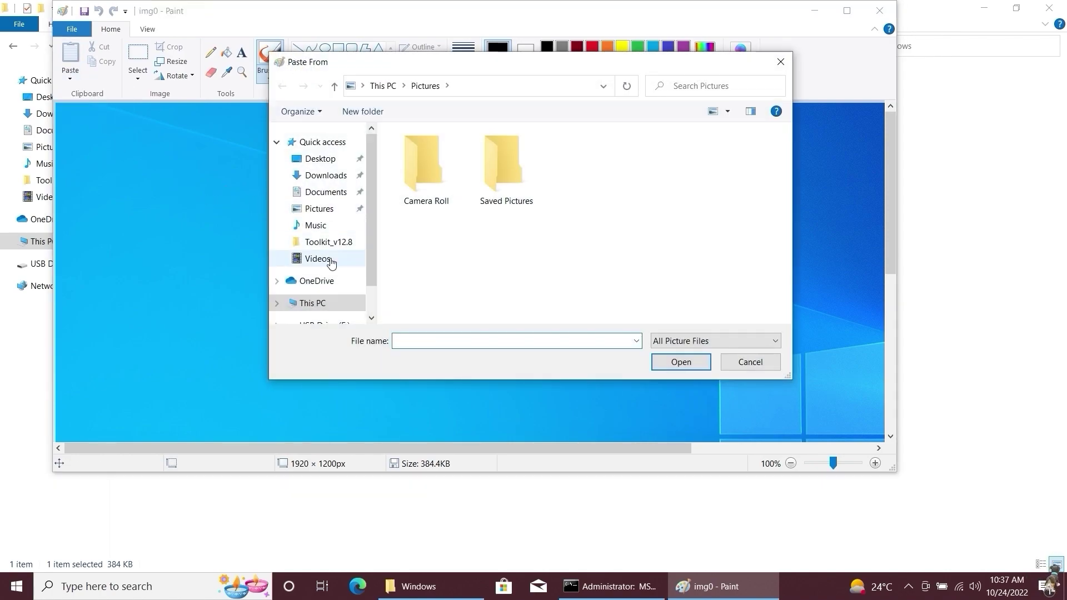
{"action": "left_click", "coordinate": [321, 303]}
{"action": "left_click", "coordinate": [422, 300]}
{"action": "scroll", "coordinate": [434, 303], "scroll_direction": "down", "scroll_amount": 2}
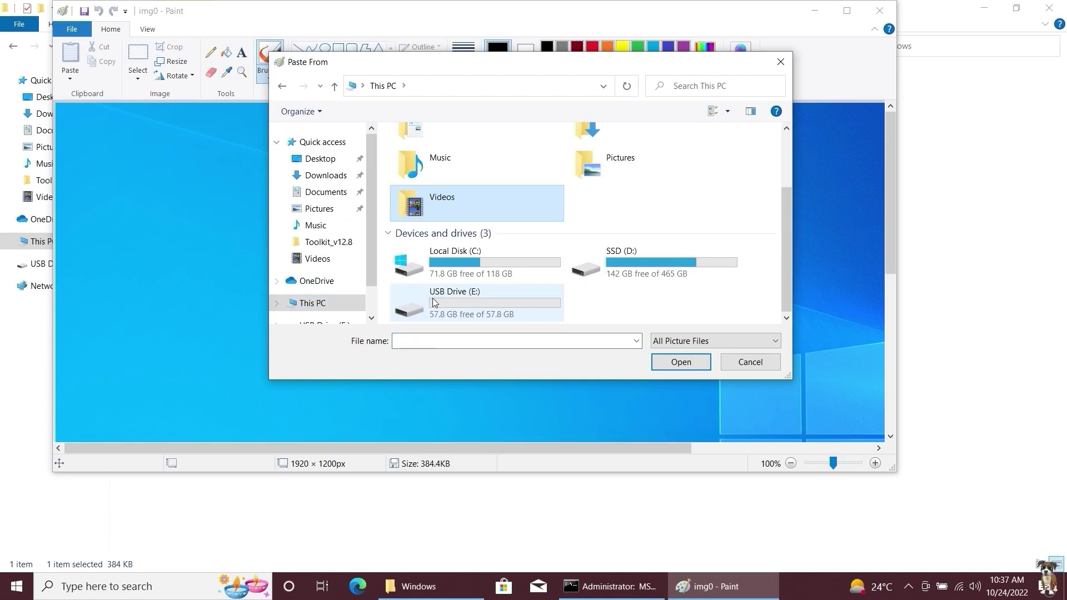
{"action": "double_click", "coordinate": [611, 266]}
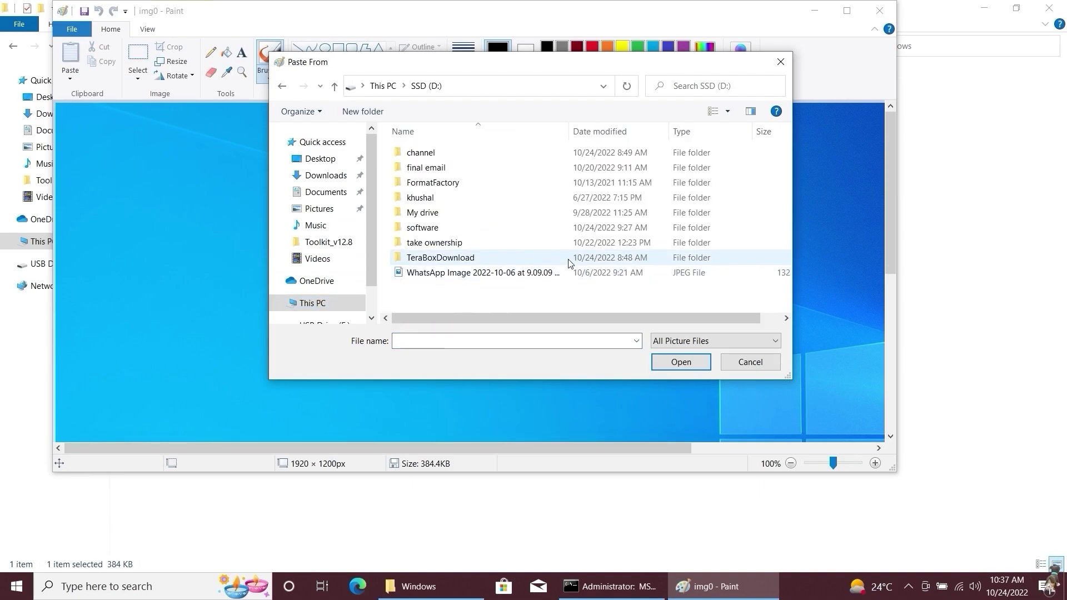
{"action": "double_click", "coordinate": [425, 152]}
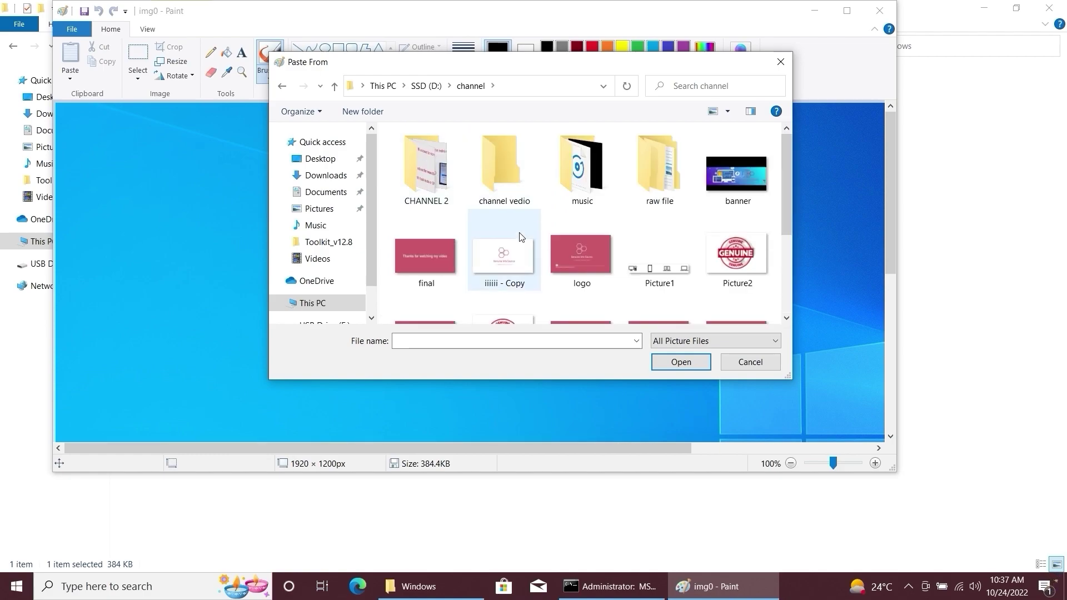
{"action": "scroll", "coordinate": [548, 271], "scroll_direction": "down", "scroll_amount": 3}
{"action": "left_click", "coordinate": [426, 289]}
{"action": "left_click", "coordinate": [680, 362]}
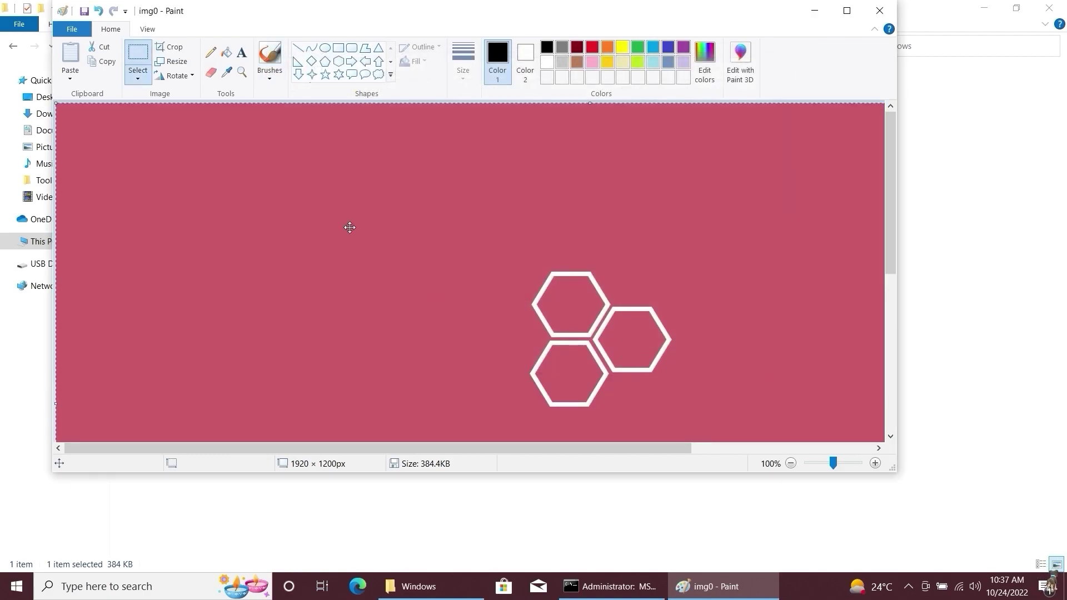
- Try to save the pasted picture to the mounted image's img0 wallpaper, and close the picture without saving its changes
{"action": "left_click", "coordinate": [847, 10]}
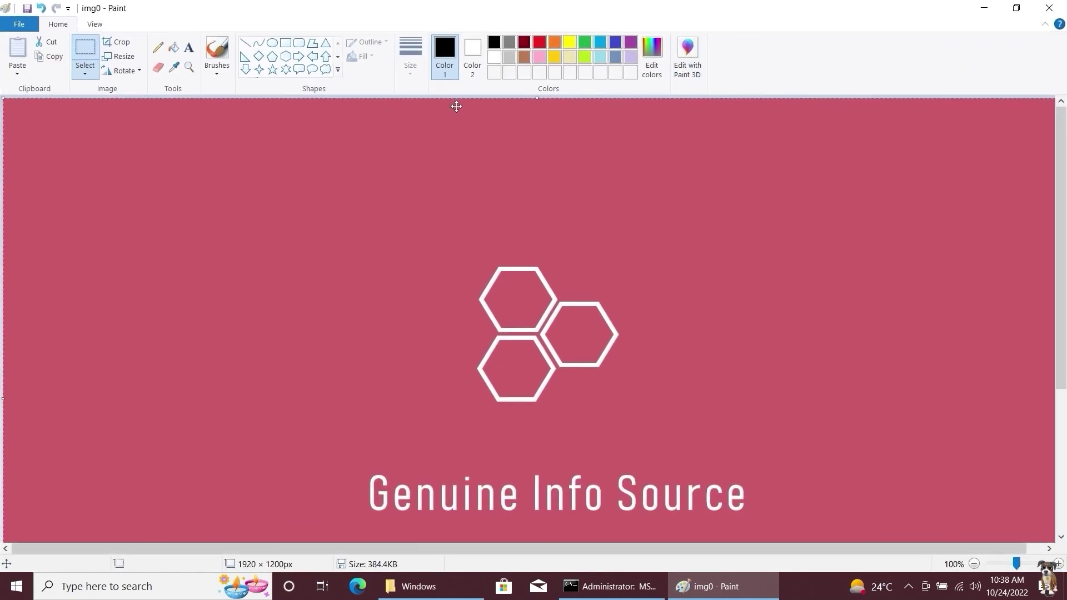
{"action": "left_click", "coordinate": [26, 9]}
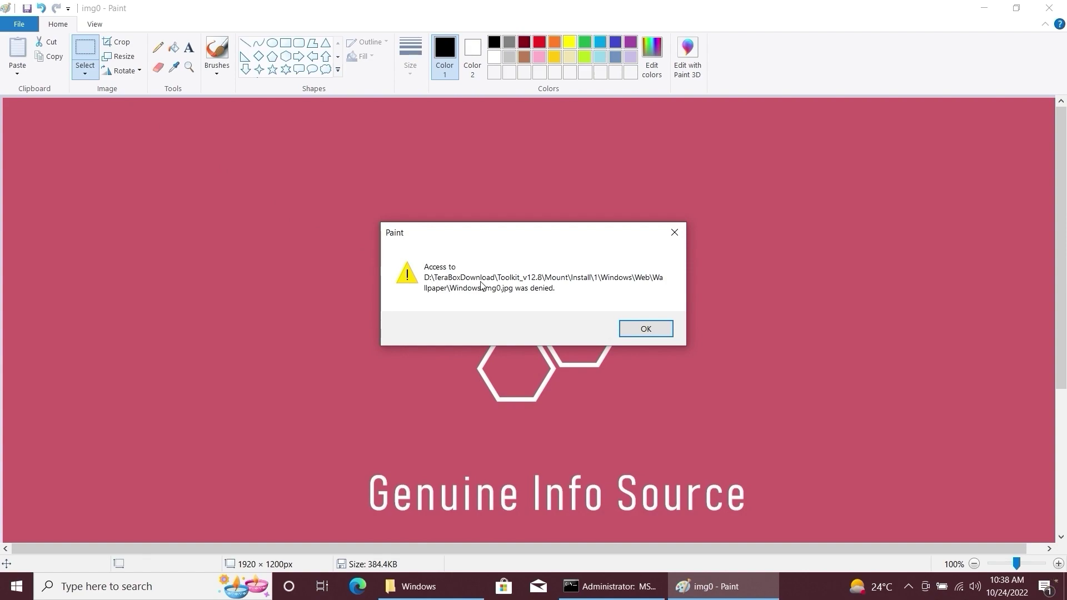
{"action": "left_click", "coordinate": [654, 329]}
{"action": "left_click", "coordinate": [1049, 8]}
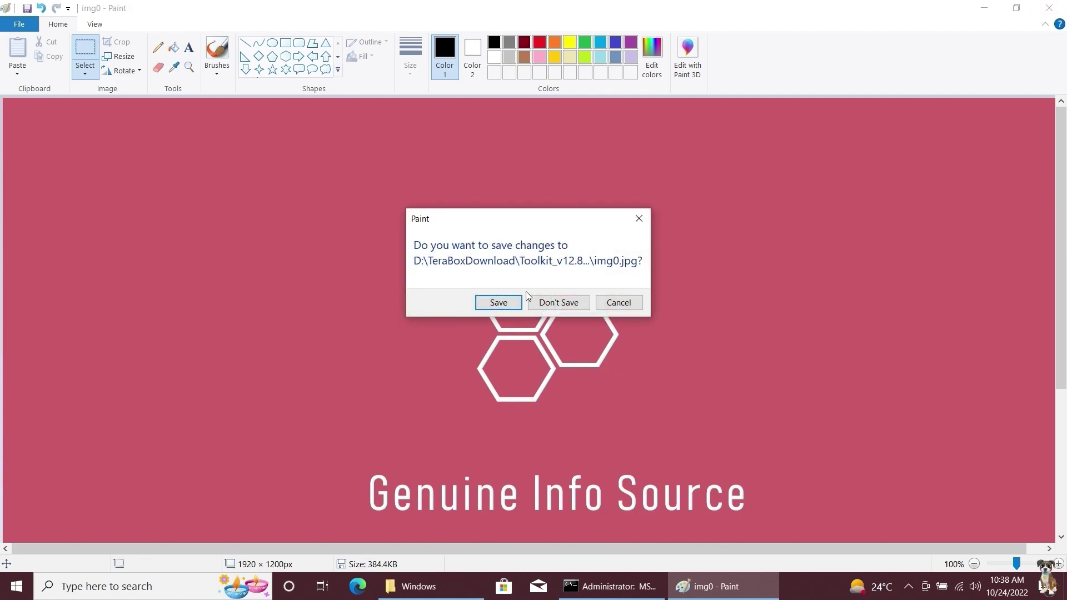
{"action": "left_click", "coordinate": [558, 303]}
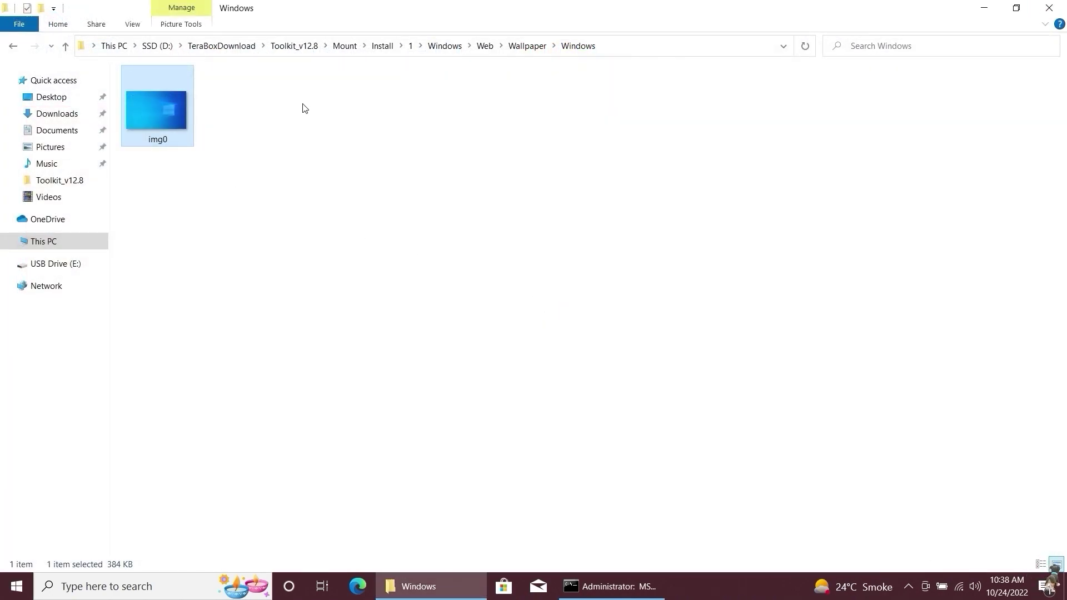
- Open the take ownership folder on drive D: in a new window from This PC
{"action": "left_click", "coordinate": [423, 586]}
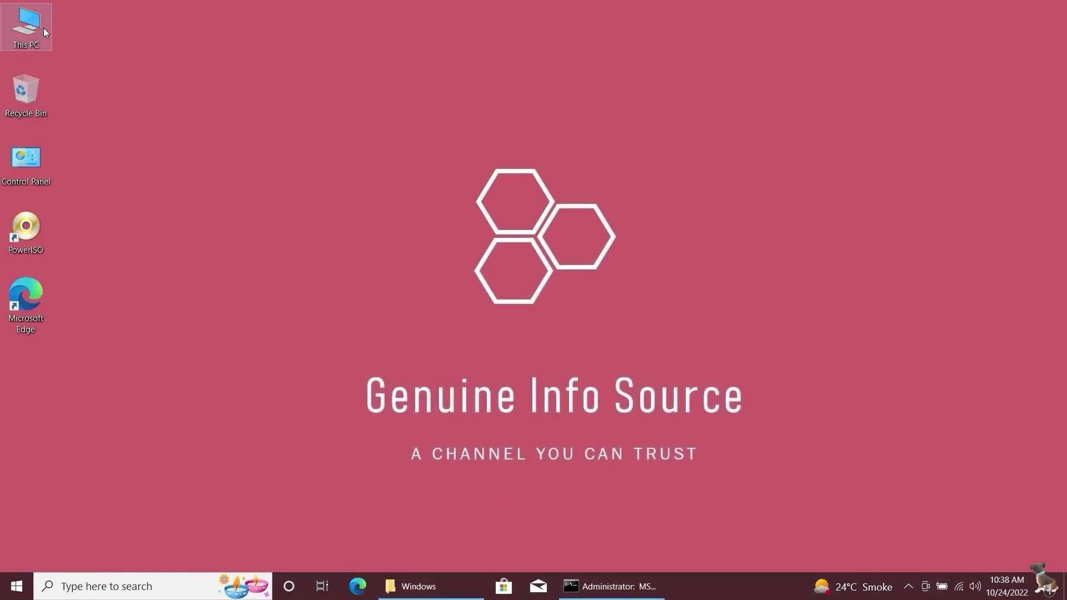
{"action": "double_click", "coordinate": [39, 27]}
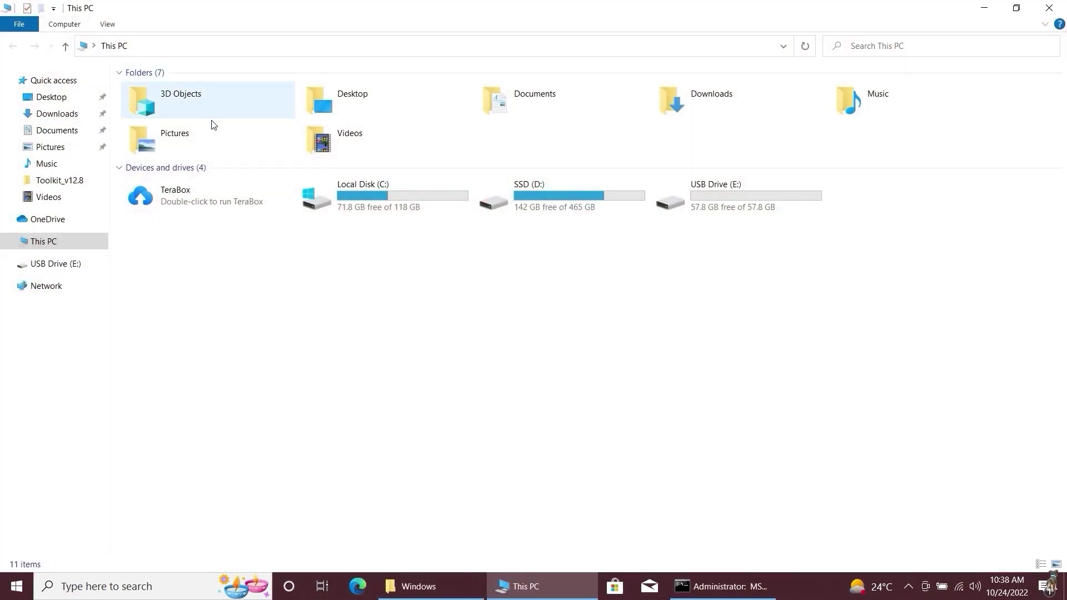
{"action": "double_click", "coordinate": [531, 196]}
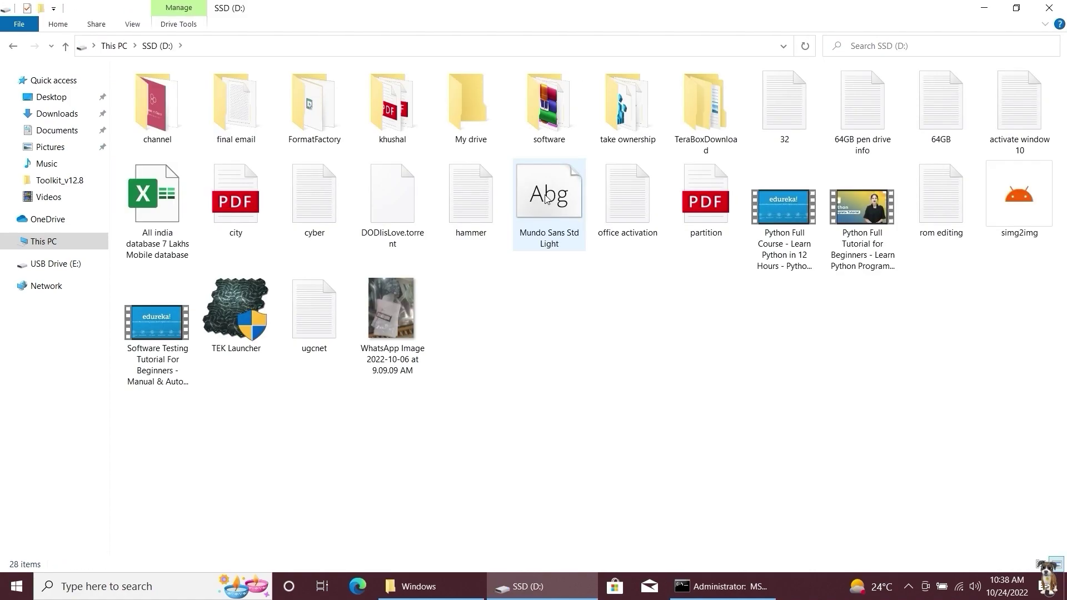
{"action": "mouse_move", "coordinate": [611, 142]}
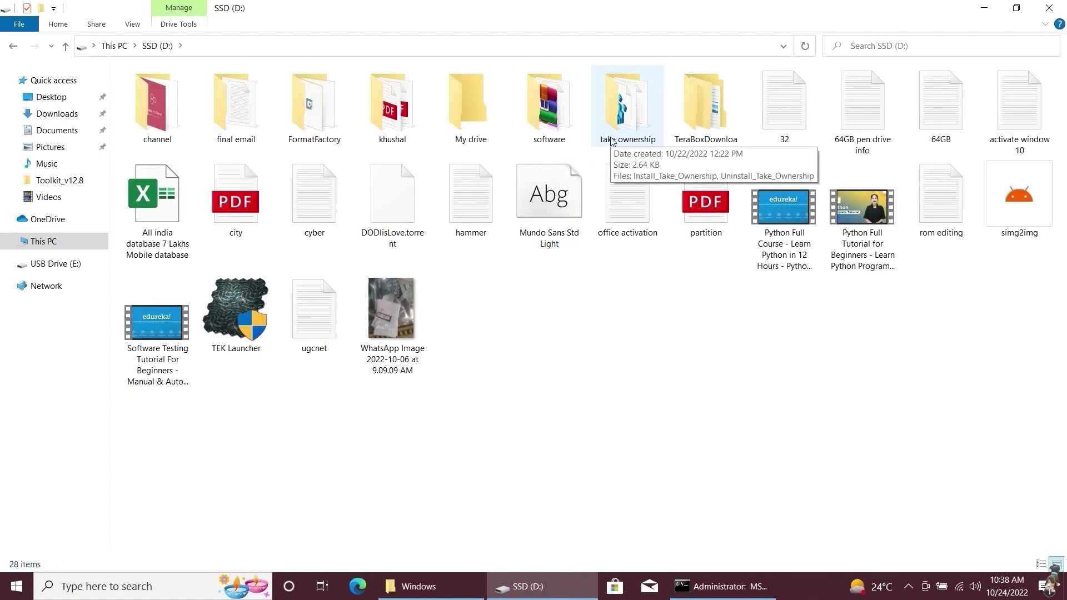
{"action": "double_click", "coordinate": [612, 141]}
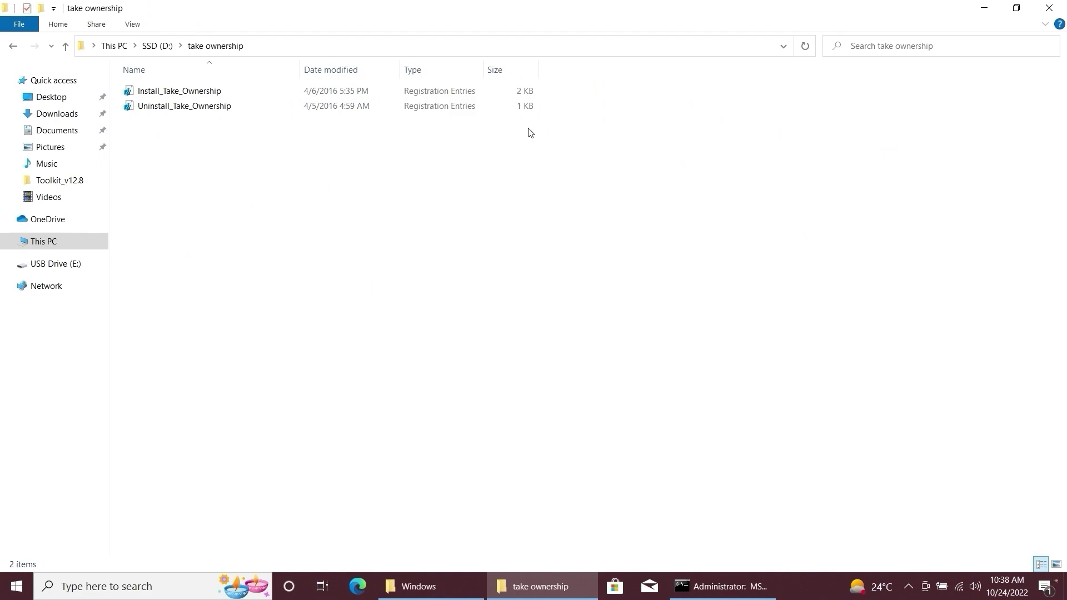
- Merge the Install_Take_Ownership registration entries into the registry, allowing the changes, and close the take ownership folder
{"action": "double_click", "coordinate": [205, 92]}
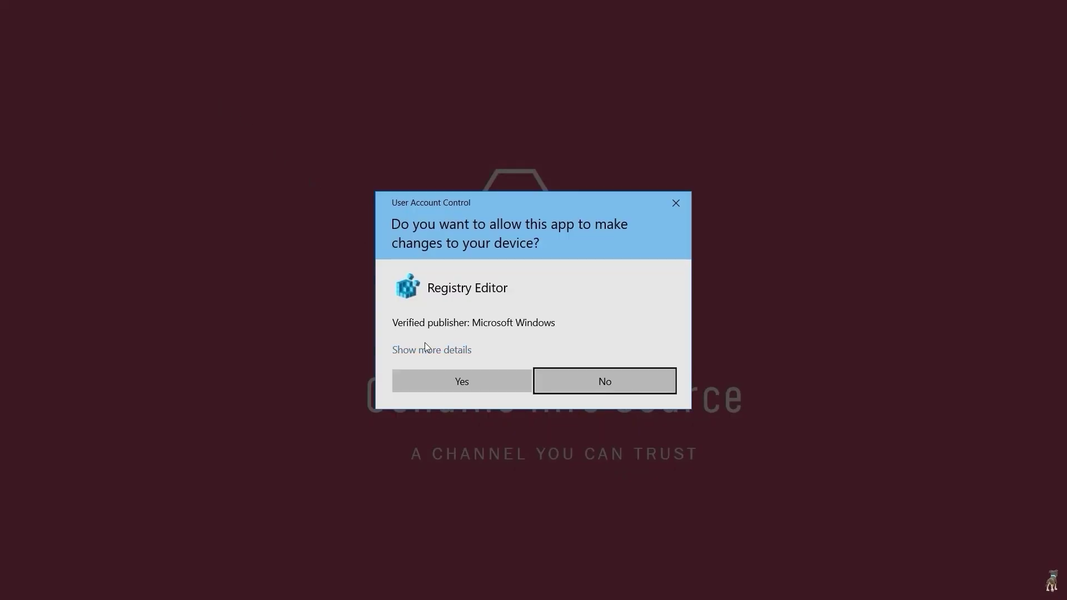
{"action": "left_click", "coordinate": [443, 382]}
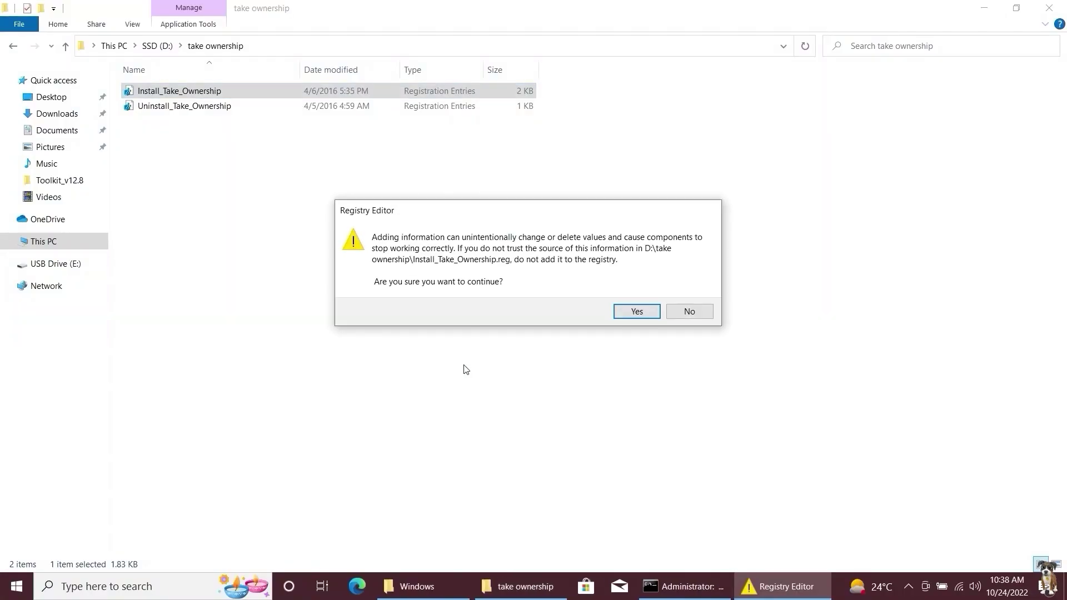
{"action": "left_click", "coordinate": [626, 316]}
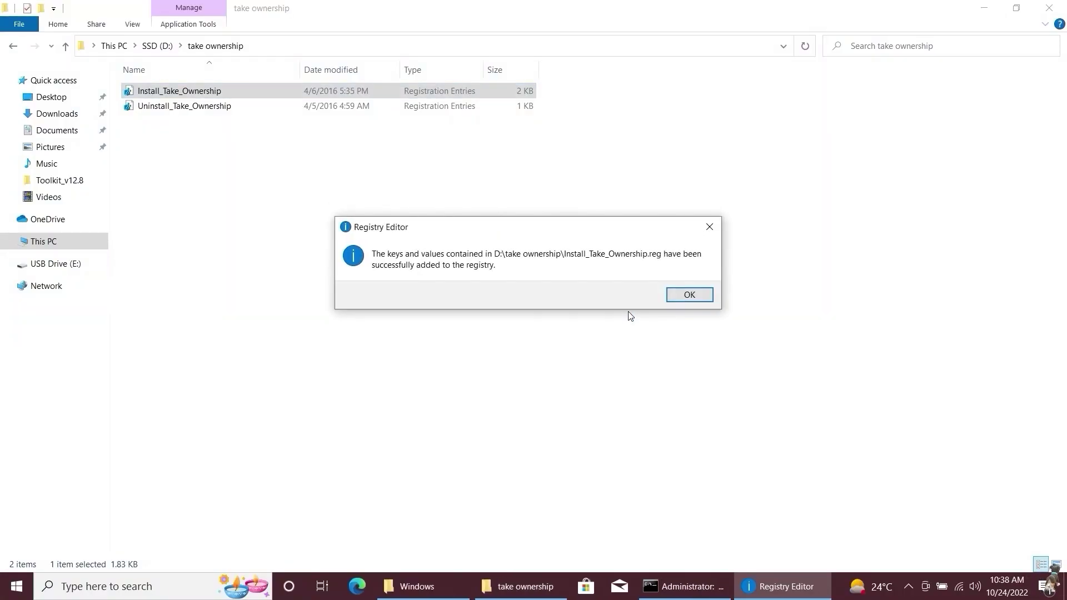
{"action": "left_click", "coordinate": [683, 299]}
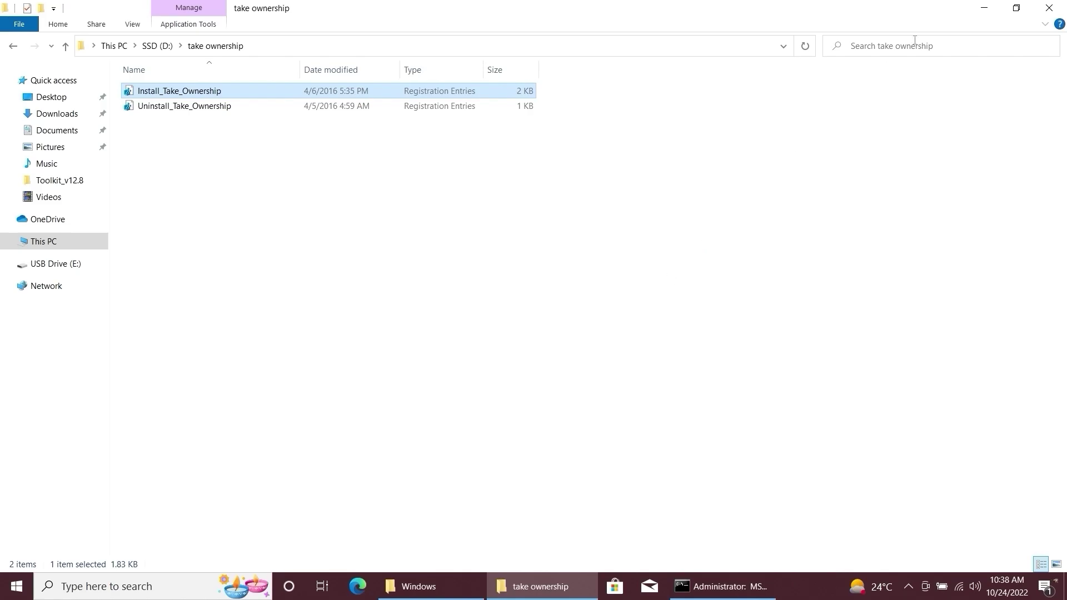
{"action": "left_click", "coordinate": [1050, 8]}
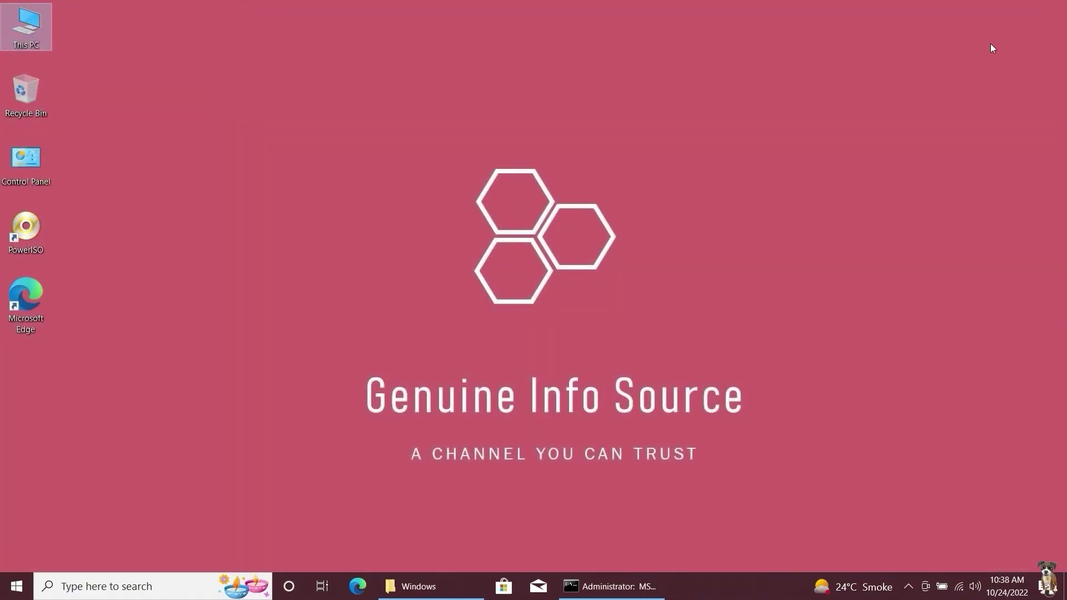
- Take ownership of img0 in the mounted image's Web\Wallpaper\Windows folder with administrator approval, and refresh the folder
{"action": "left_click", "coordinate": [428, 579]}
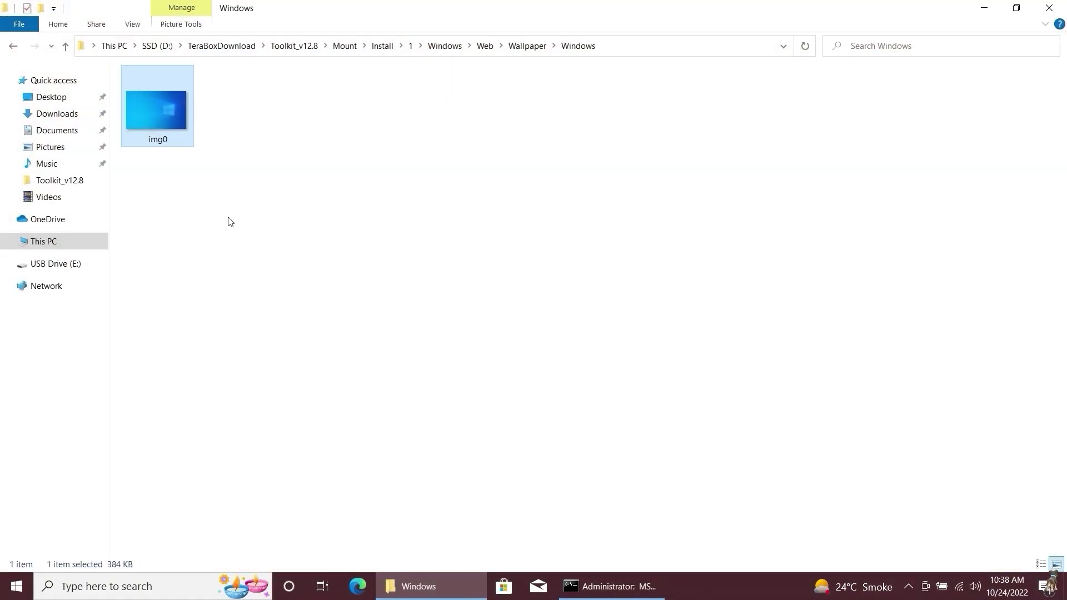
{"action": "right_click", "coordinate": [168, 125]}
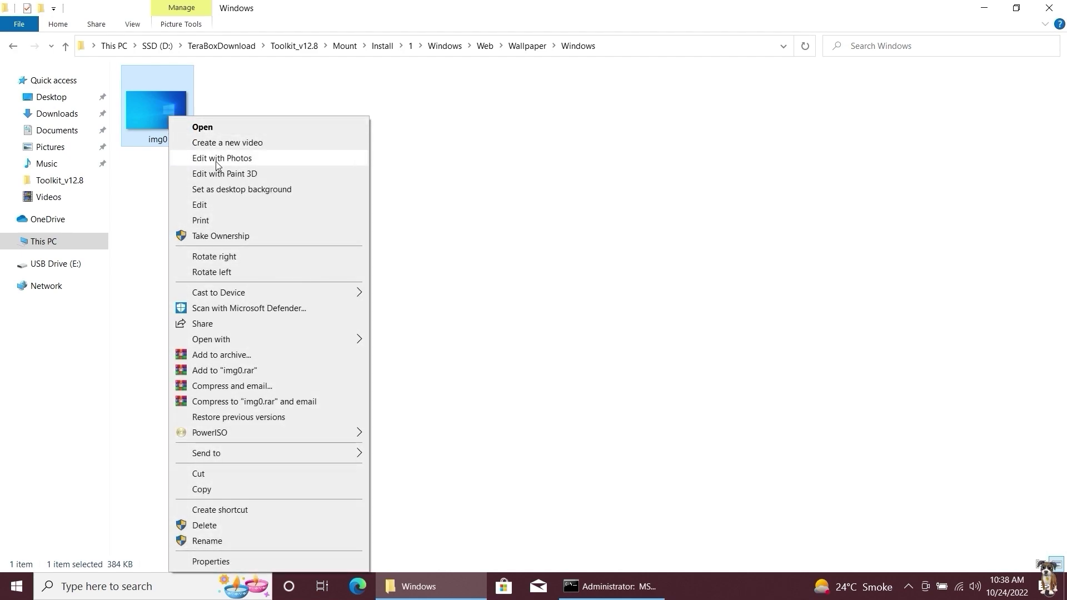
{"action": "left_click", "coordinate": [234, 239]}
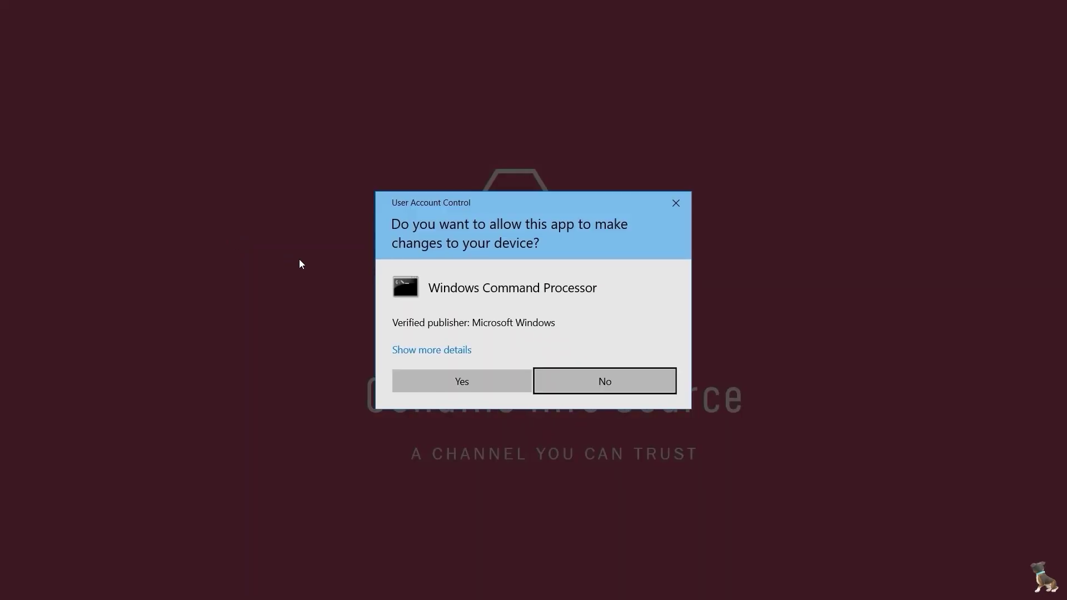
{"action": "left_click", "coordinate": [437, 383]}
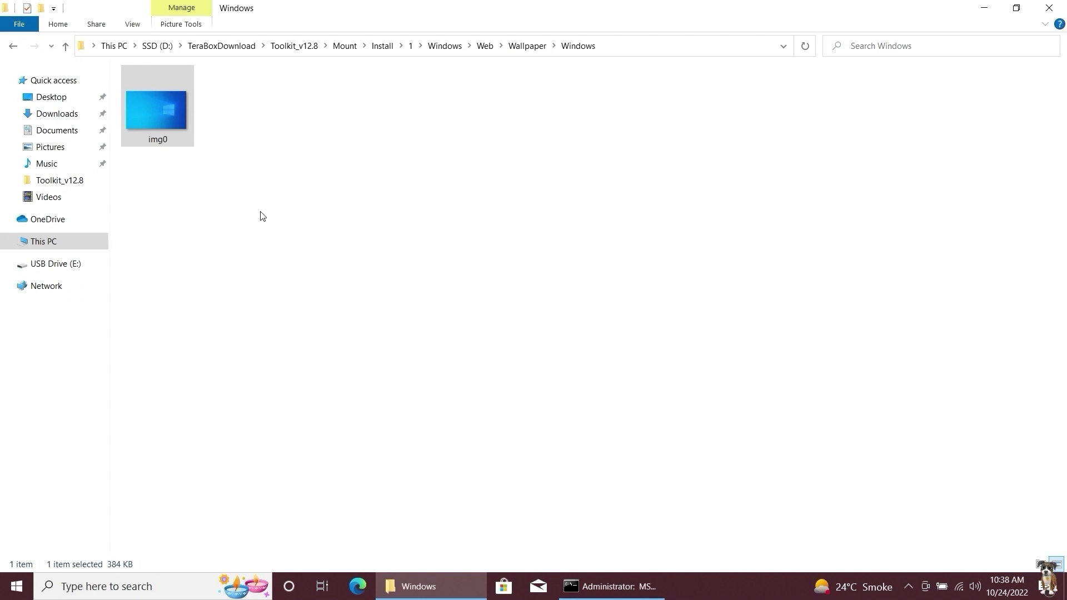
{"action": "right_click", "coordinate": [277, 176]}
{"action": "left_click", "coordinate": [302, 229]}
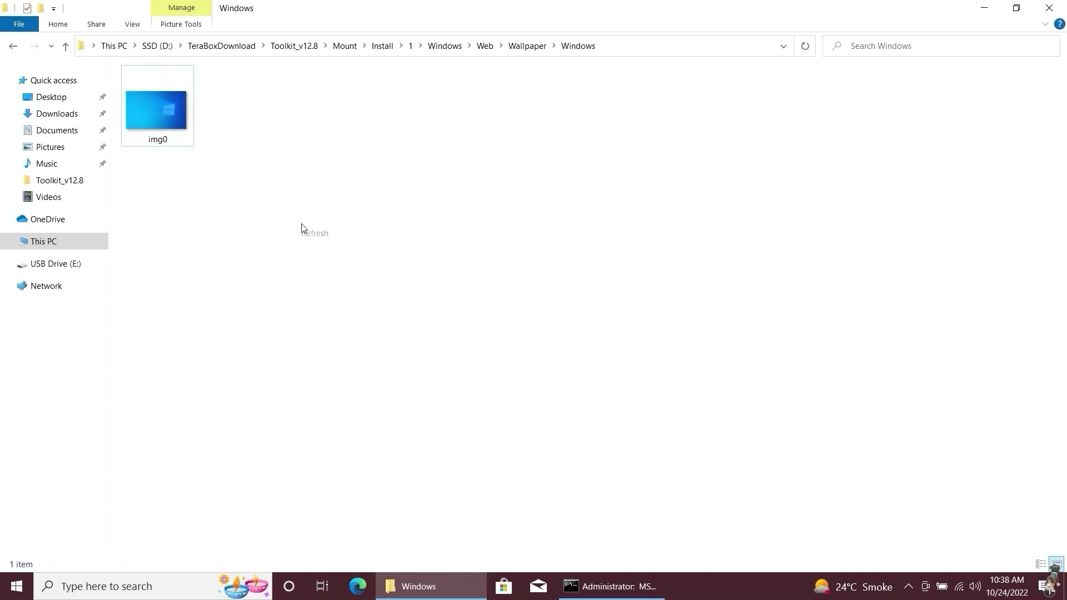
- Open img0 for editing in Paint, save a JPEG copy named img0 to the Desktop, and close Paint
{"action": "right_click", "coordinate": [171, 117]}
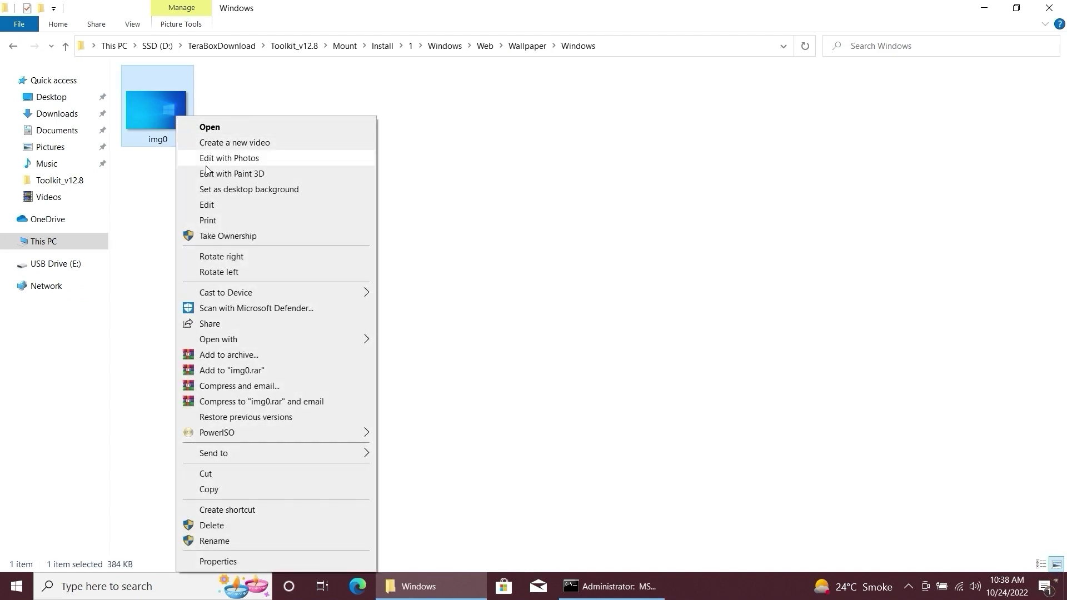
{"action": "left_click", "coordinate": [201, 206]}
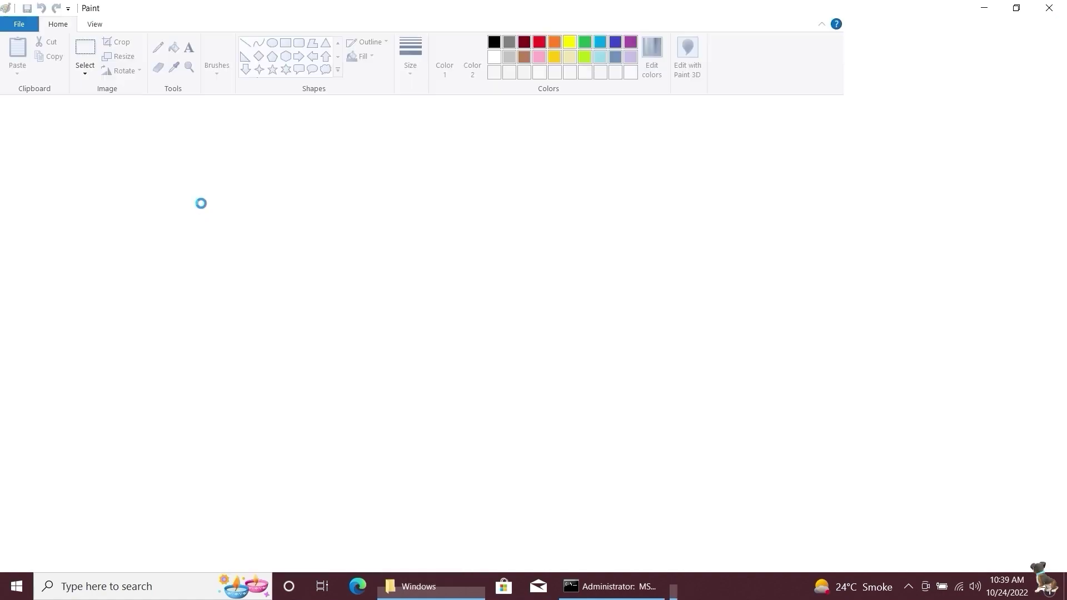
{"action": "left_click", "coordinate": [25, 67]}
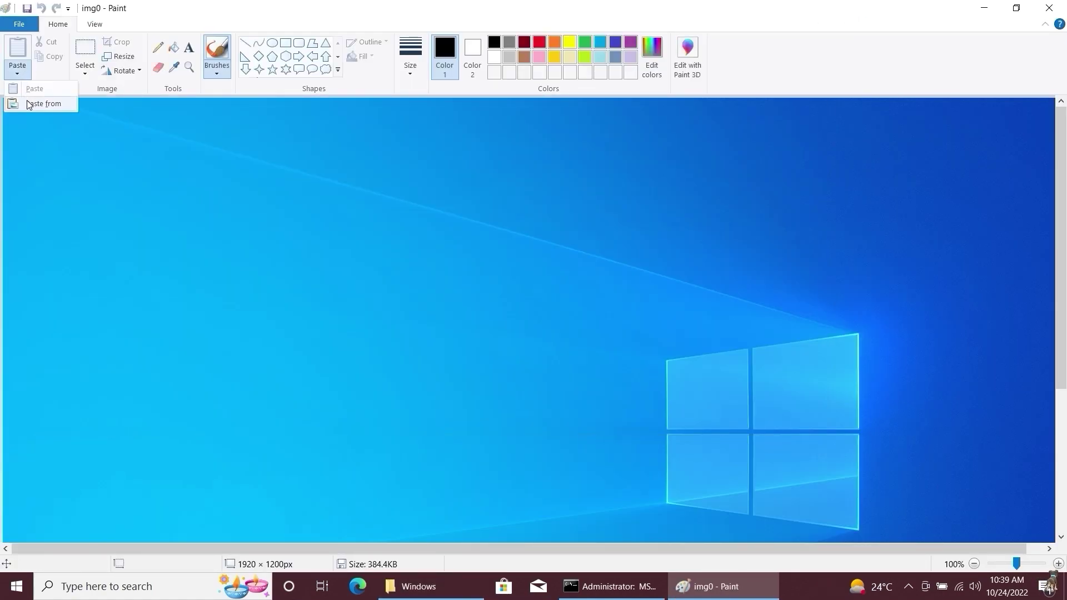
{"action": "left_click", "coordinate": [19, 24]}
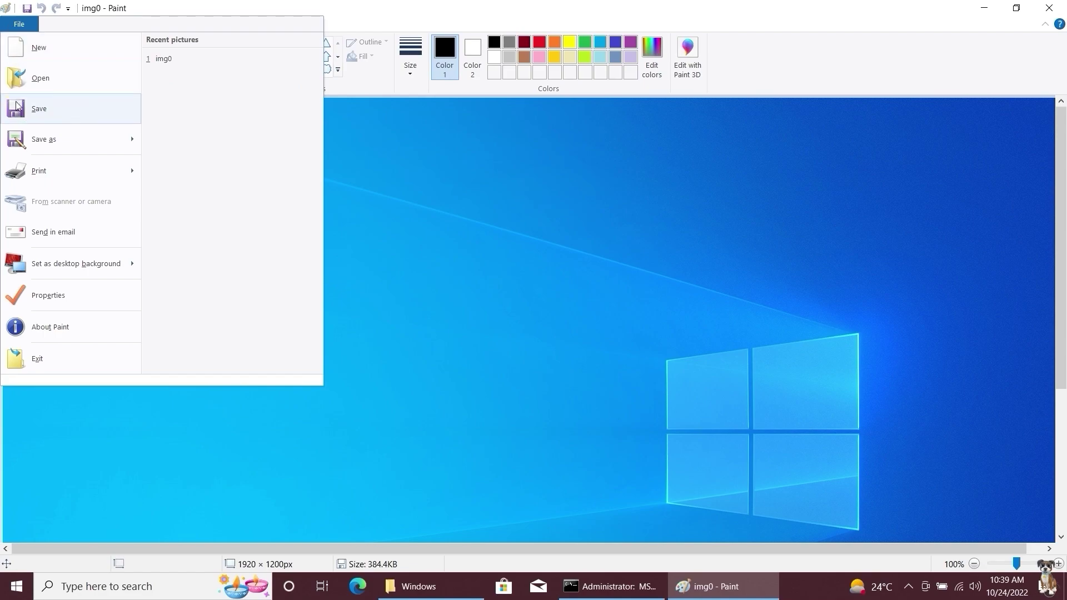
{"action": "left_click", "coordinate": [47, 142]}
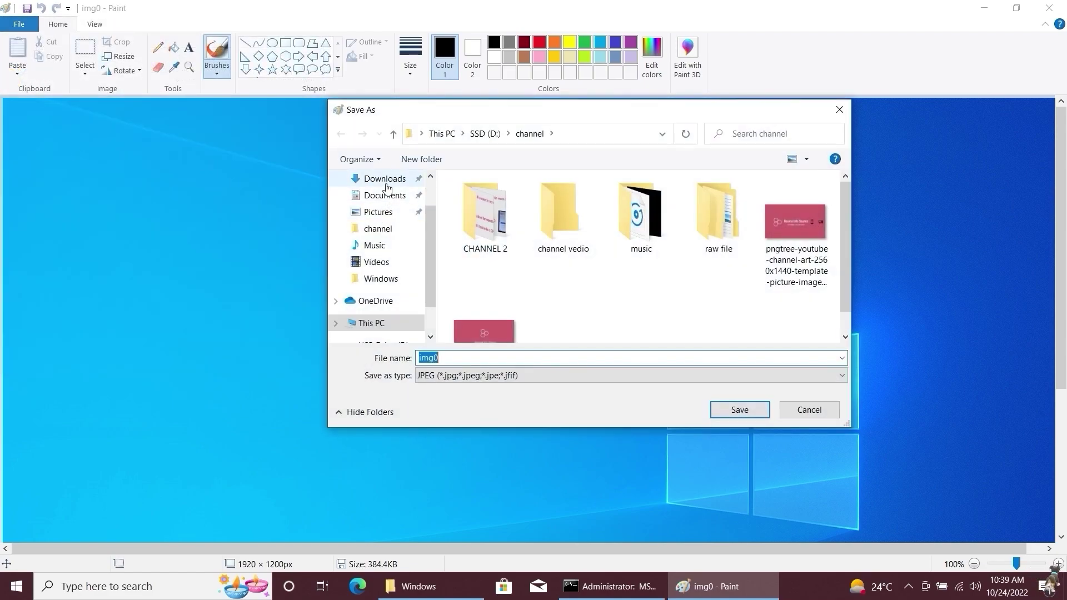
{"action": "scroll", "coordinate": [389, 214], "scroll_direction": "up", "scroll_amount": 2}
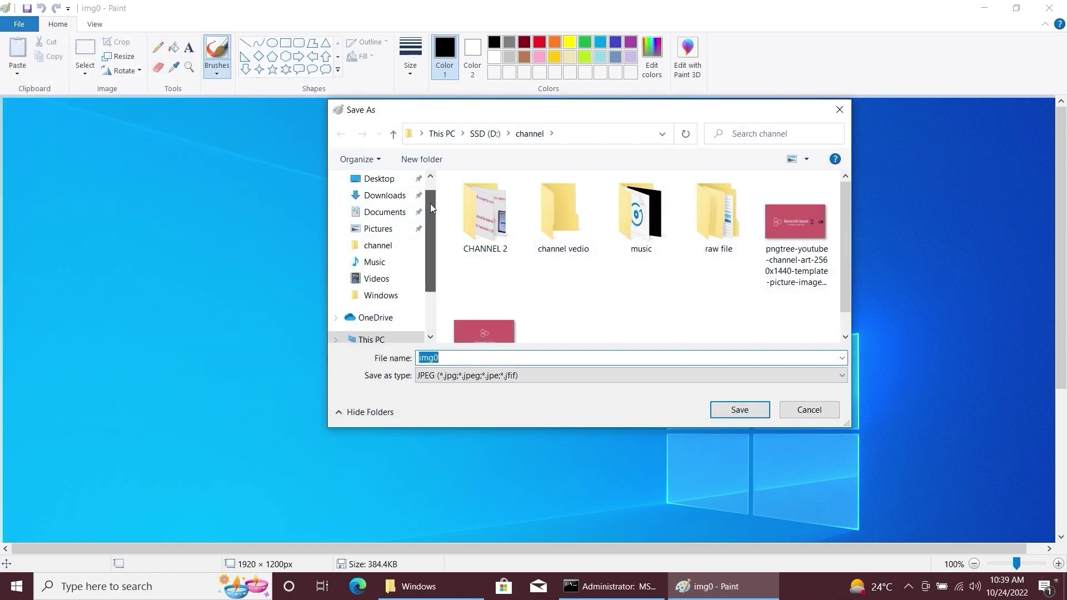
{"action": "left_click", "coordinate": [388, 206]}
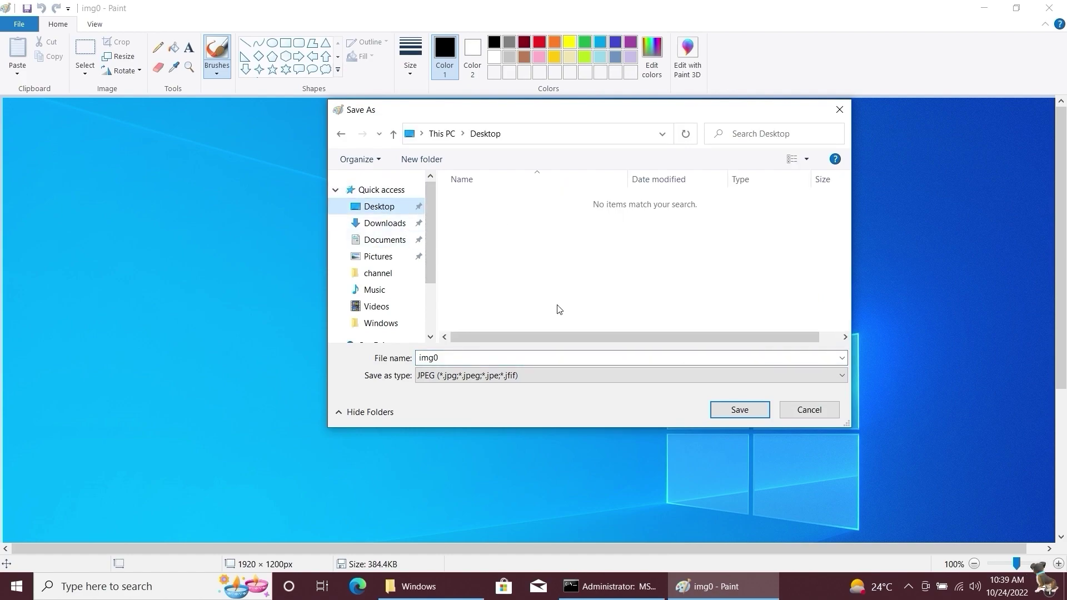
{"action": "left_click", "coordinate": [742, 410]}
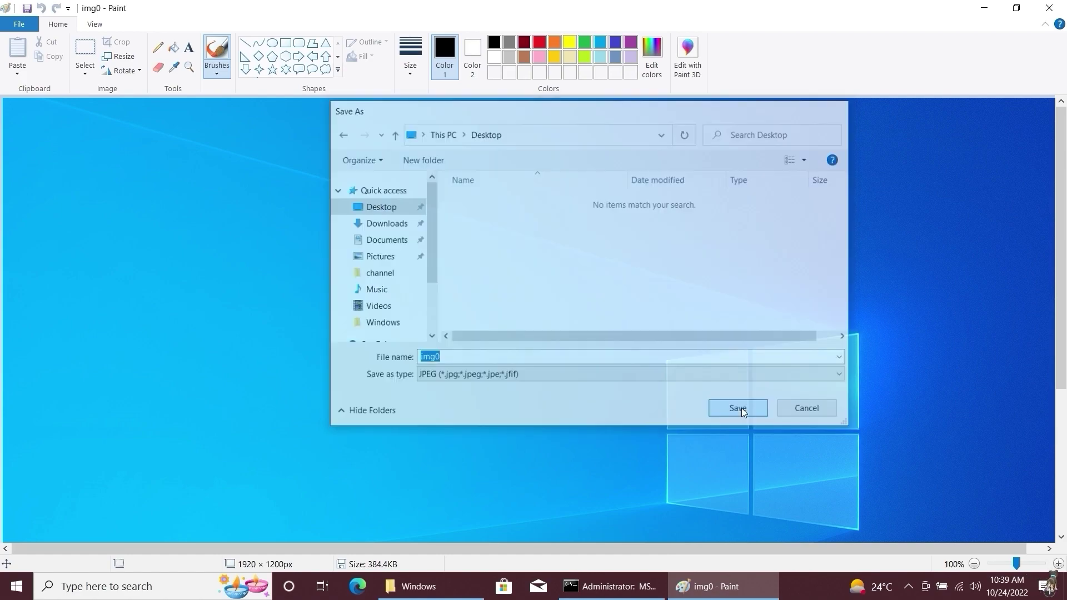
{"action": "left_click", "coordinate": [1049, 7]}
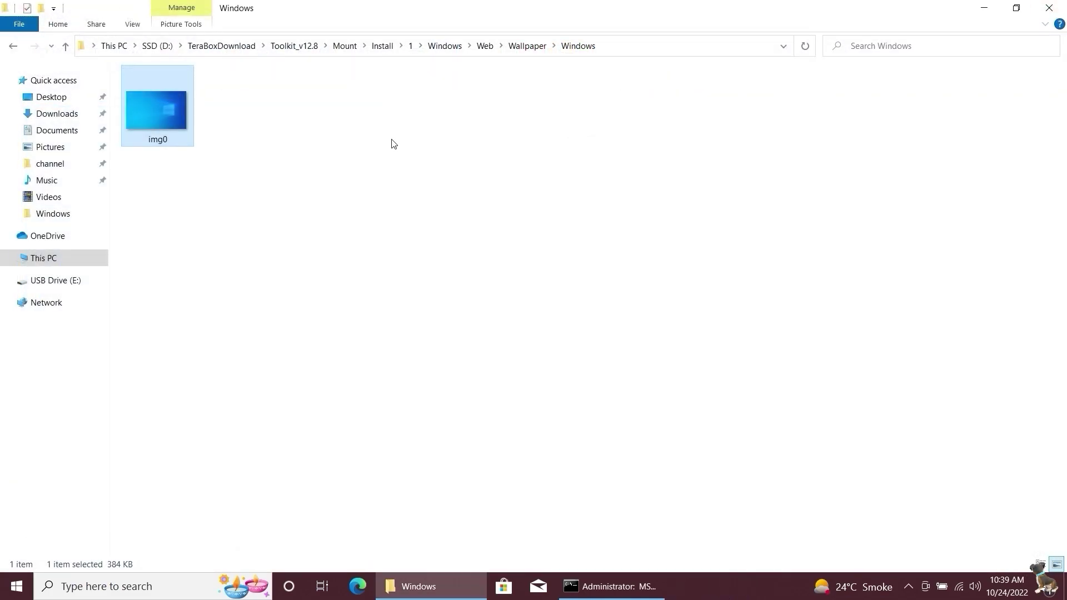
- Delete the original img0 from the mounted image's wallpaper folder and show the desktop
{"action": "right_click", "coordinate": [144, 110]}
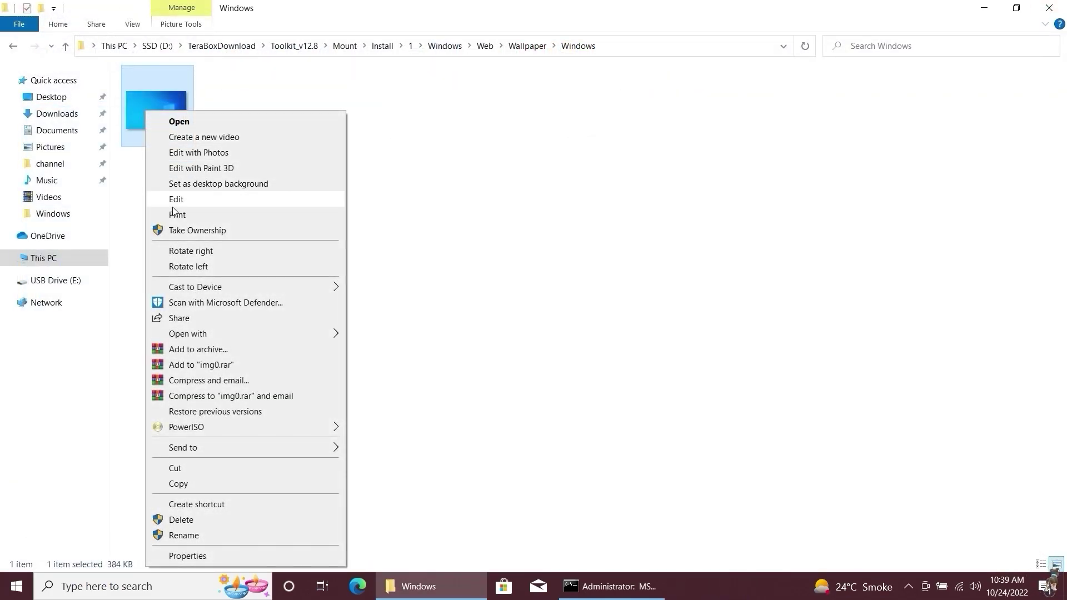
{"action": "left_click", "coordinate": [179, 519]}
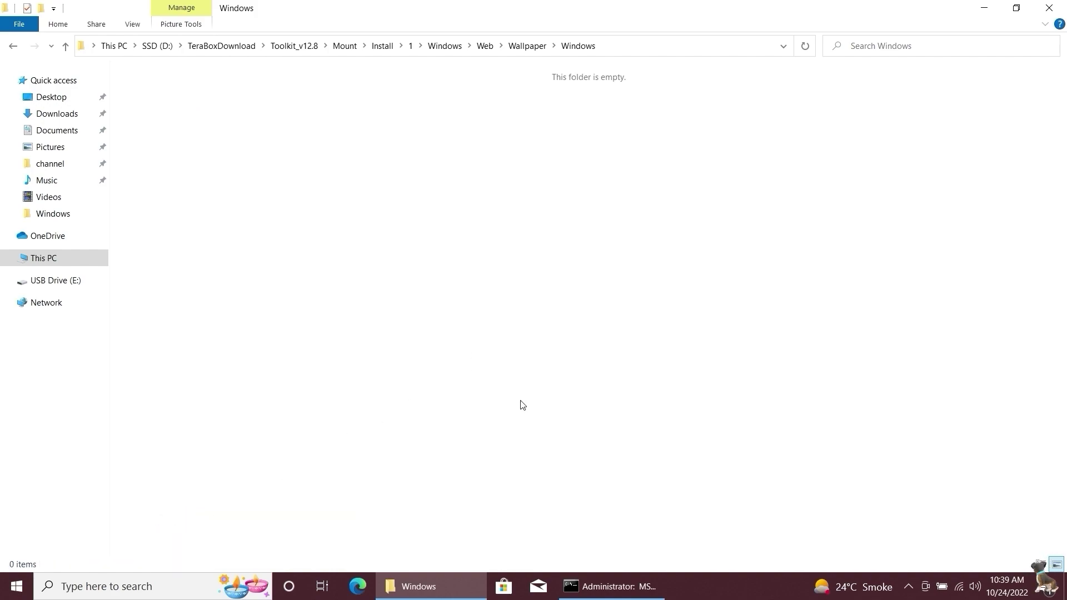
{"action": "key", "text": "super+d"}
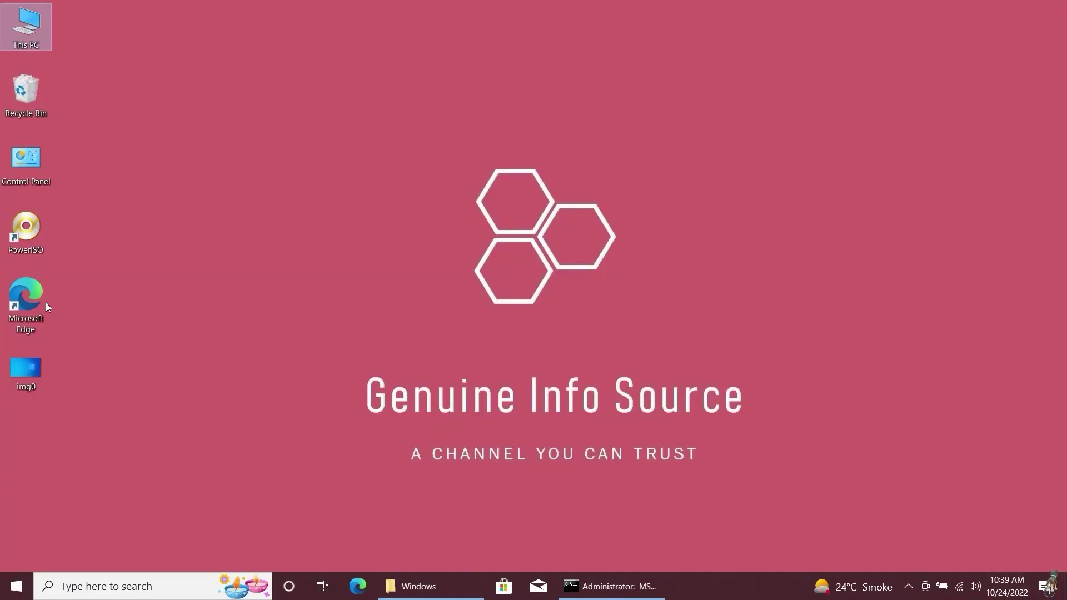
- Open the desktop copy of img0 for editing in Paint
{"action": "left_click", "coordinate": [28, 363]}
{"action": "right_click", "coordinate": [28, 364]}
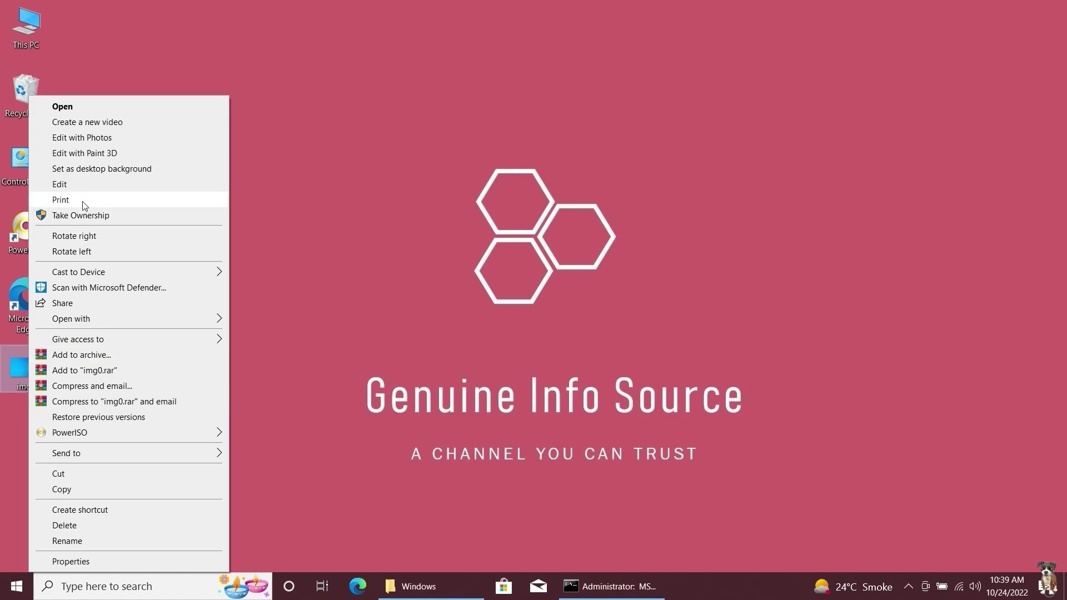
{"action": "left_click", "coordinate": [72, 186]}
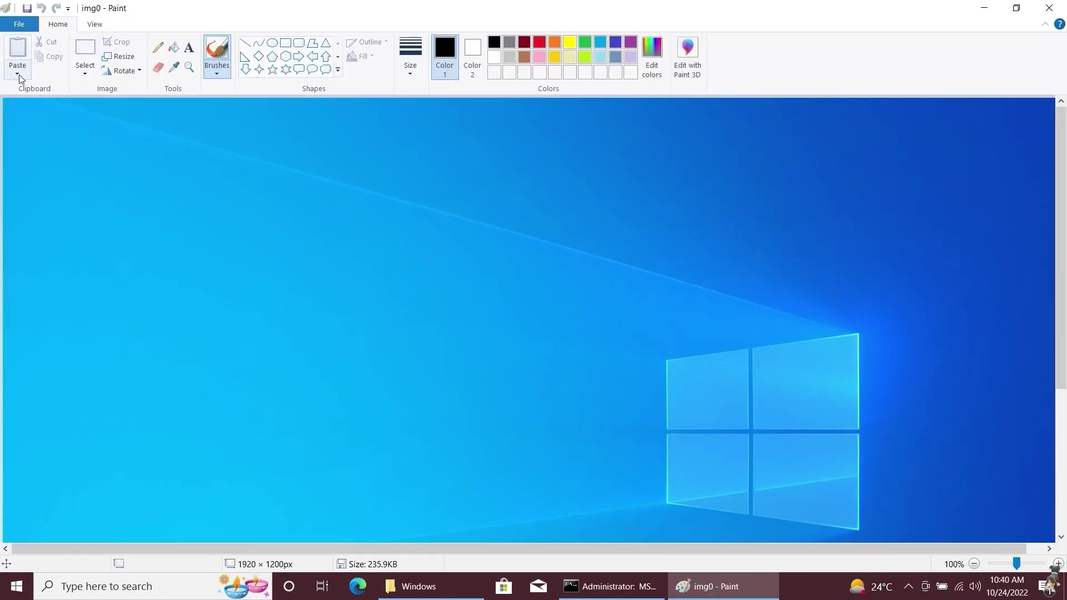
- Paste the wallpaper picture from the channel folder on drive D over the img0 picture
{"action": "left_click", "coordinate": [19, 74]}
{"action": "left_click", "coordinate": [30, 101]}
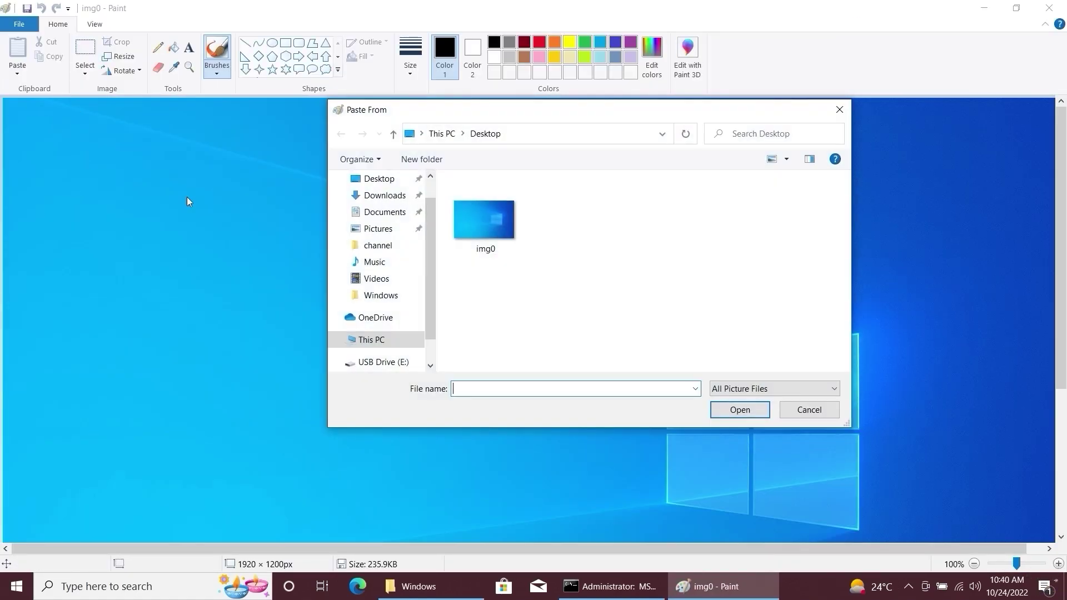
{"action": "left_click_drag", "start_coordinate": [430, 313], "coordinate": [435, 346]}
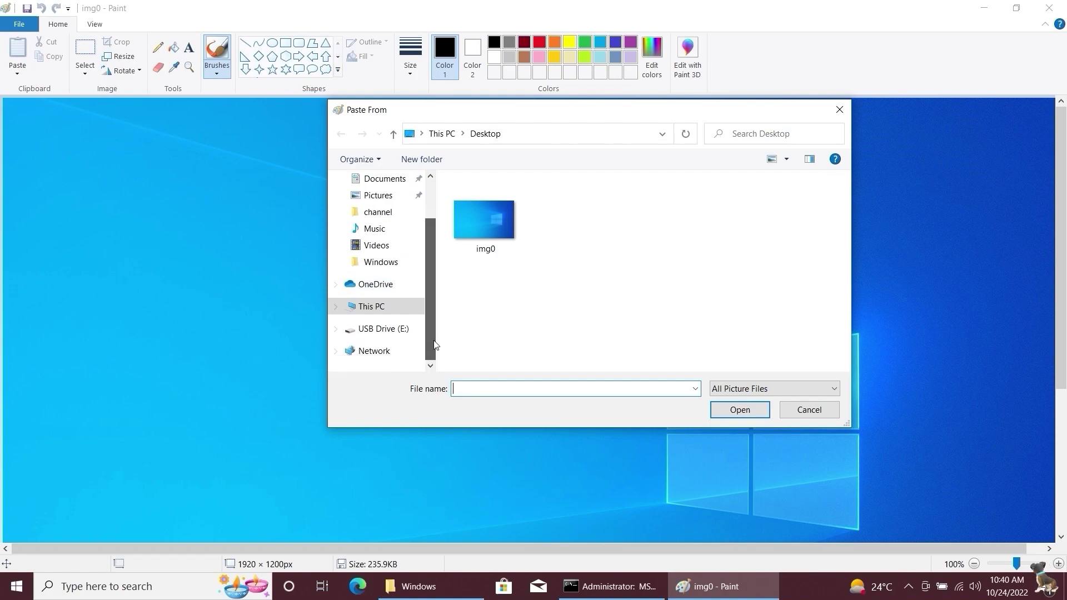
{"action": "left_click", "coordinate": [375, 212]}
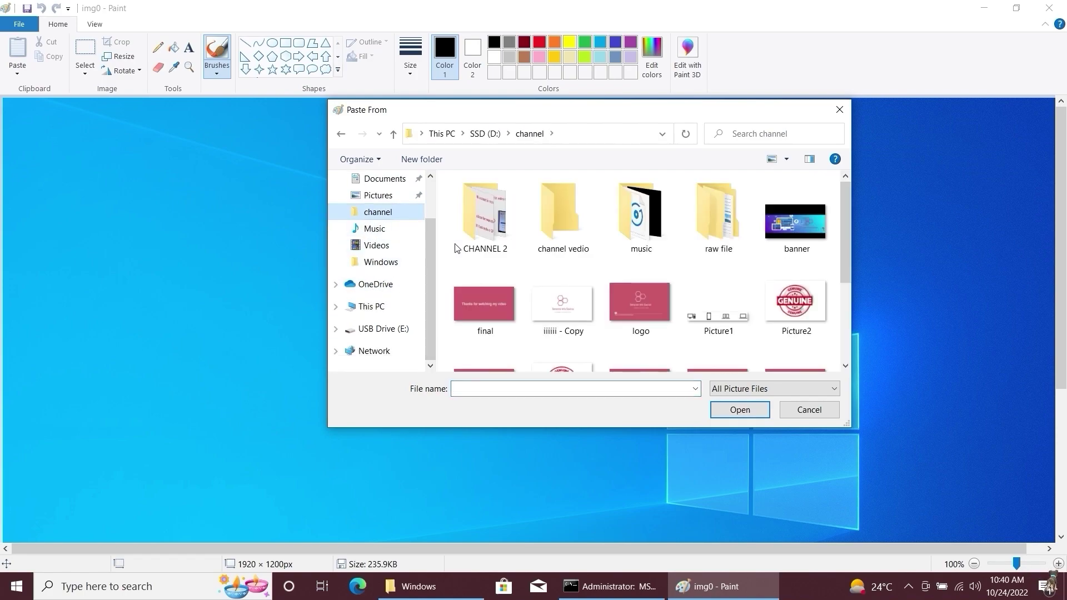
{"action": "left_click", "coordinate": [622, 296]}
{"action": "scroll", "coordinate": [619, 317], "scroll_direction": "down", "scroll_amount": 3}
{"action": "left_click", "coordinate": [467, 338]}
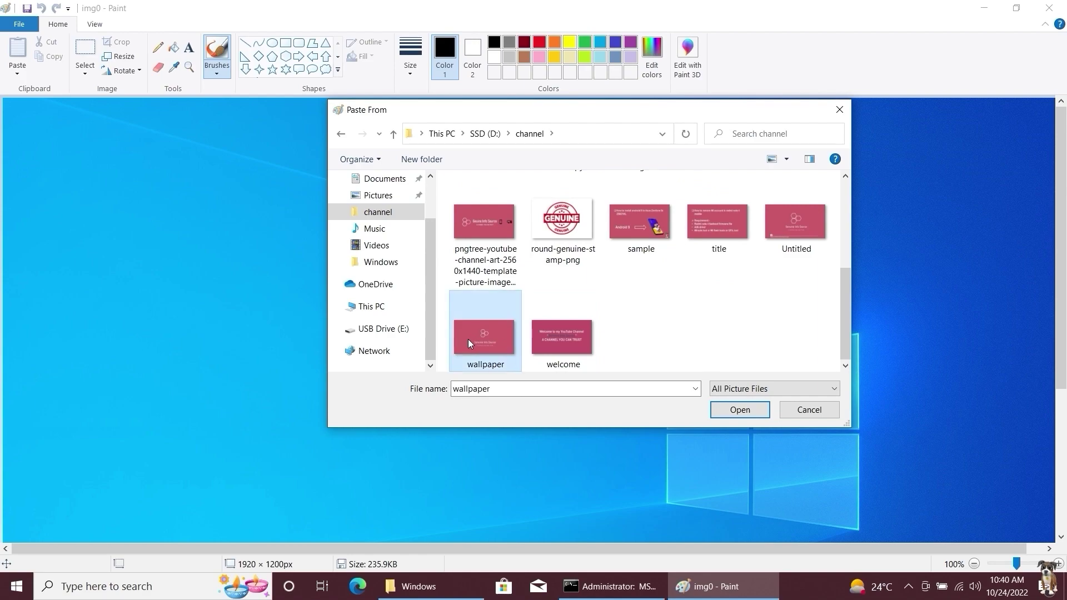
{"action": "left_click", "coordinate": [728, 411]}
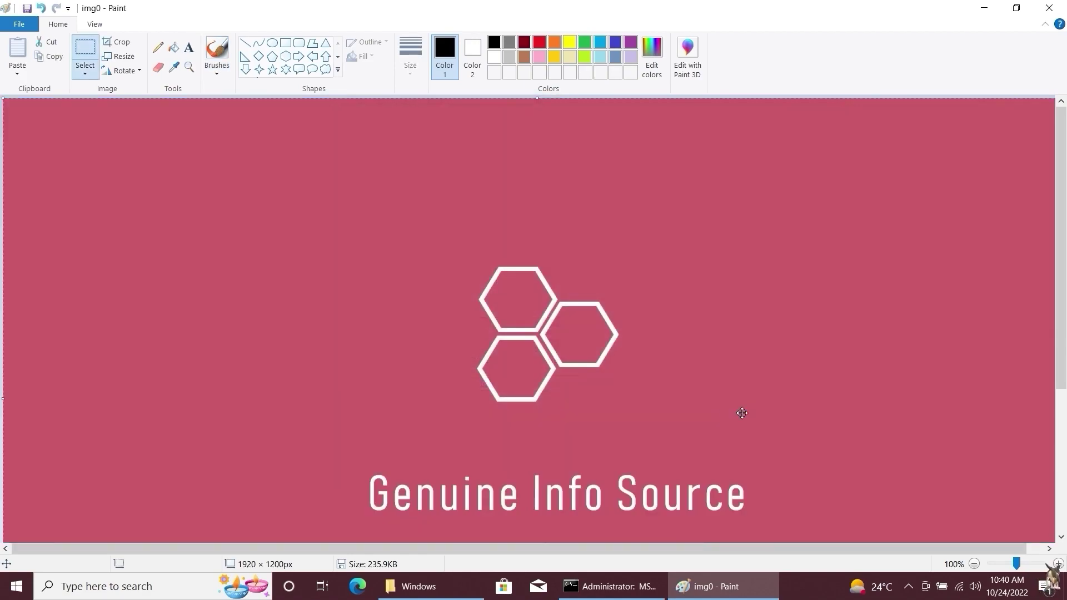
- Select the leftover blue strip of the old wallpaper below the pasted picture and delete it
{"action": "left_click", "coordinate": [975, 564]}
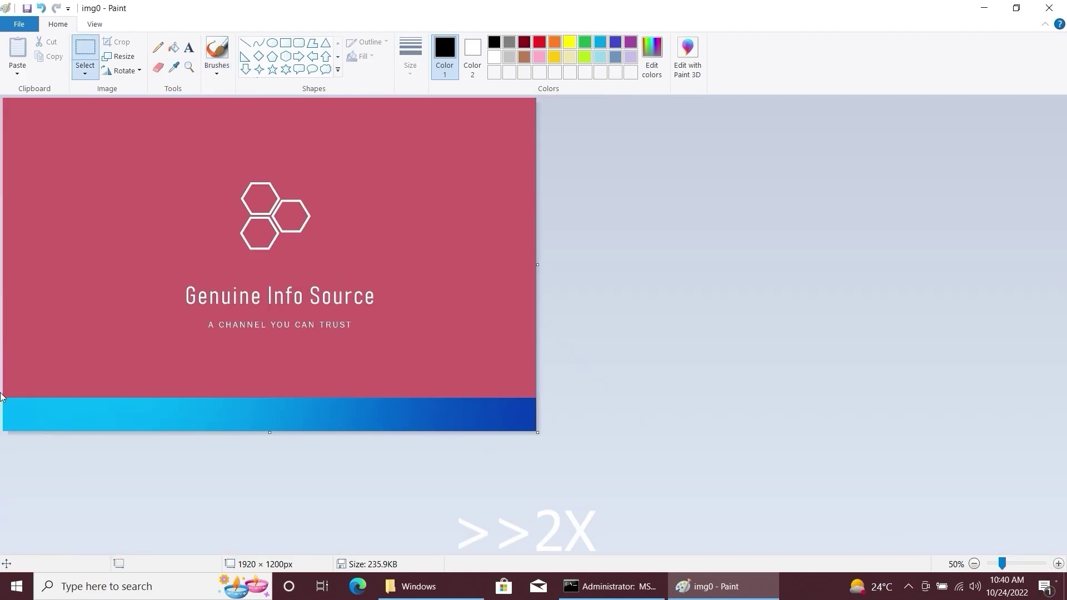
{"action": "left_click_drag", "start_coordinate": [2, 396], "coordinate": [556, 485]}
{"action": "key", "text": "Delete"}
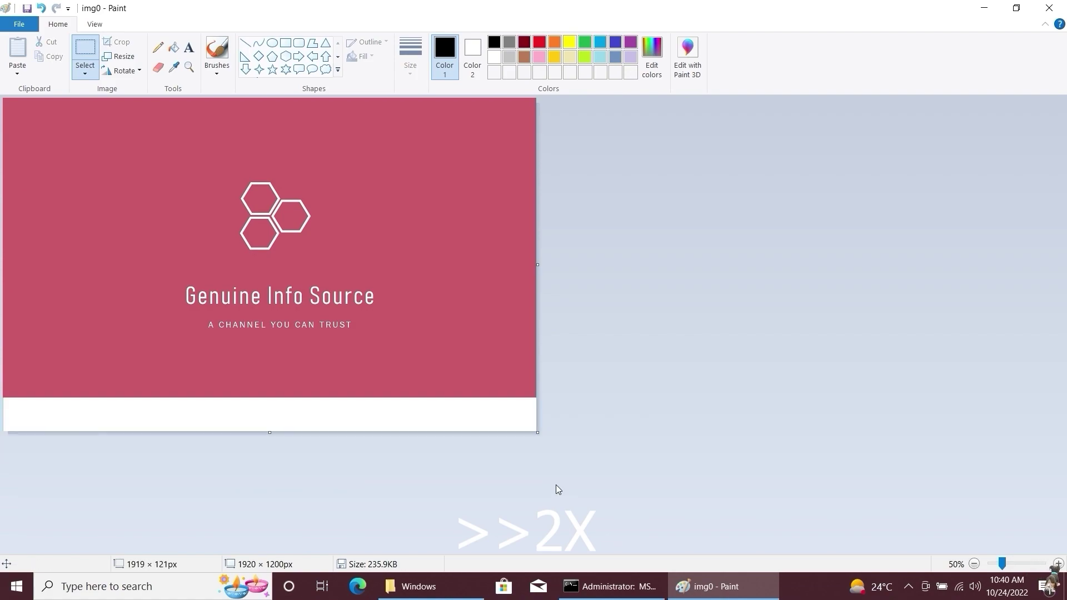
- Fill the blank strip with the pink background color sampled from the picture, save img0, and close Paint
{"action": "left_click", "coordinate": [174, 67]}
{"action": "left_click", "coordinate": [120, 124]}
{"action": "left_click", "coordinate": [173, 48]}
{"action": "left_click", "coordinate": [179, 417]}
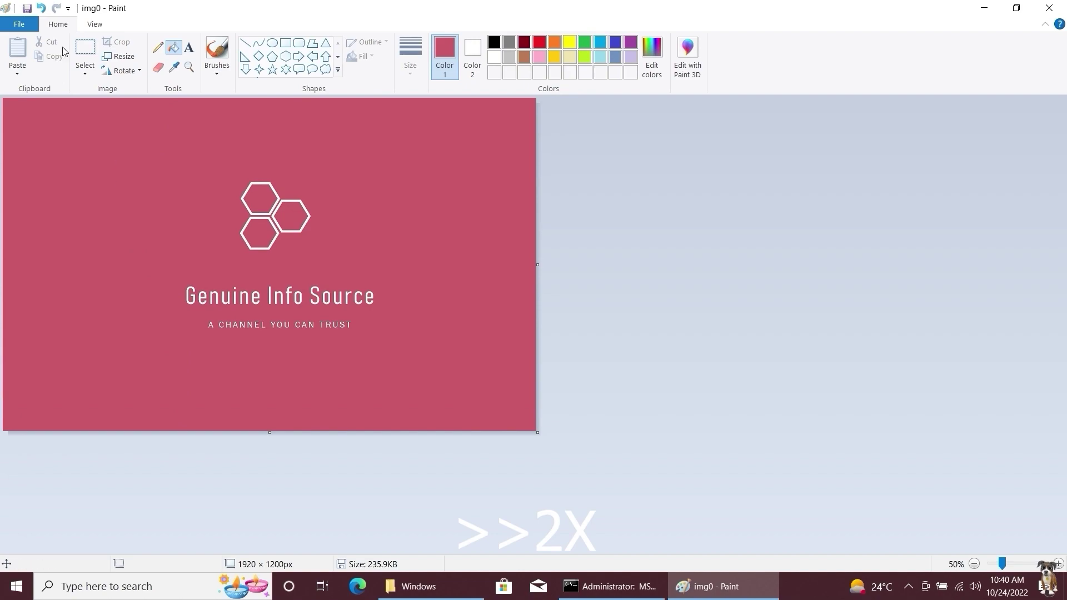
{"action": "left_click", "coordinate": [1039, 12]}
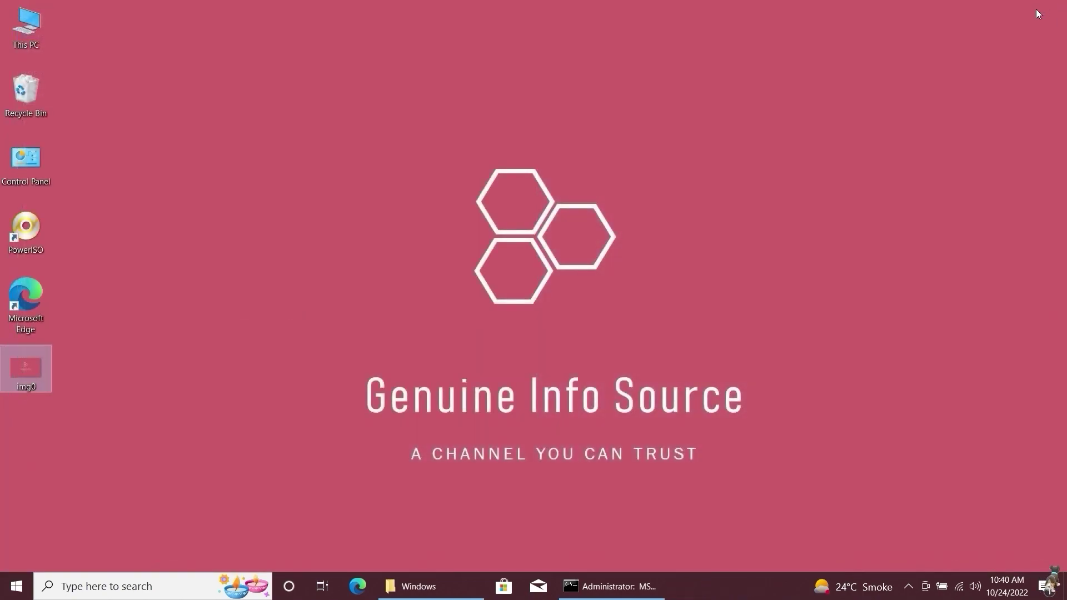
- Move the edited img0 from the desktop into the mounted image's Web\Wallpaper\Windows folder, granting administrator permission
{"action": "right_click", "coordinate": [31, 375]}
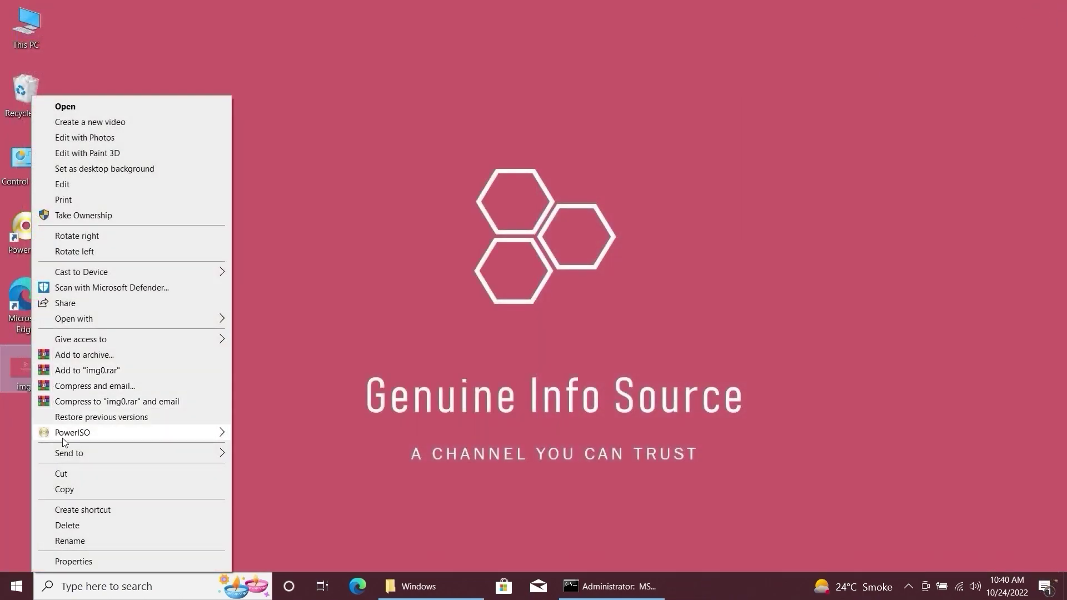
{"action": "left_click", "coordinate": [65, 473]}
{"action": "left_click", "coordinate": [419, 587]}
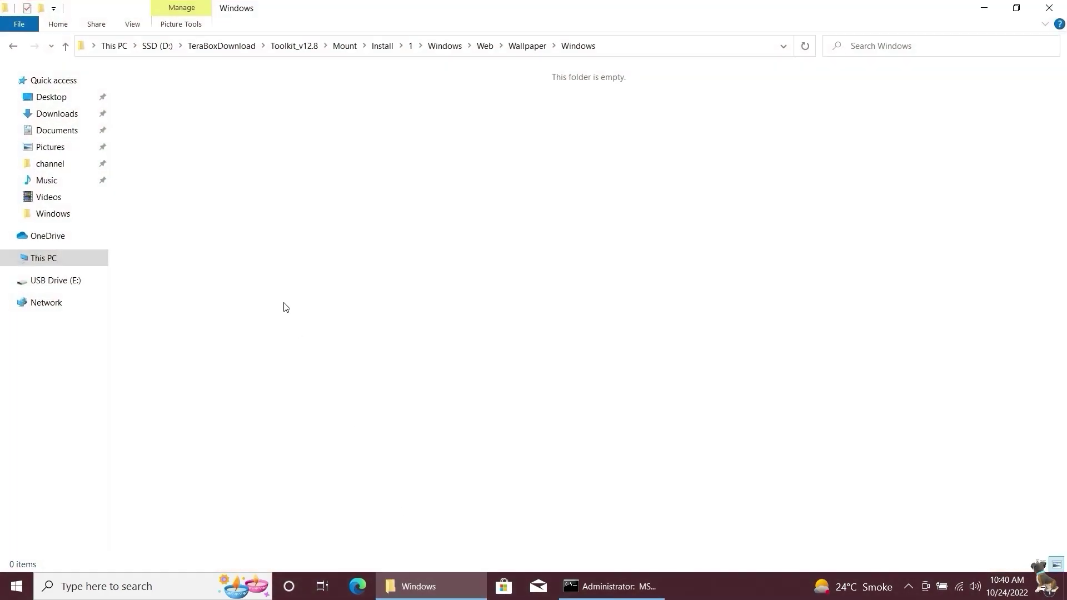
{"action": "right_click", "coordinate": [362, 194]}
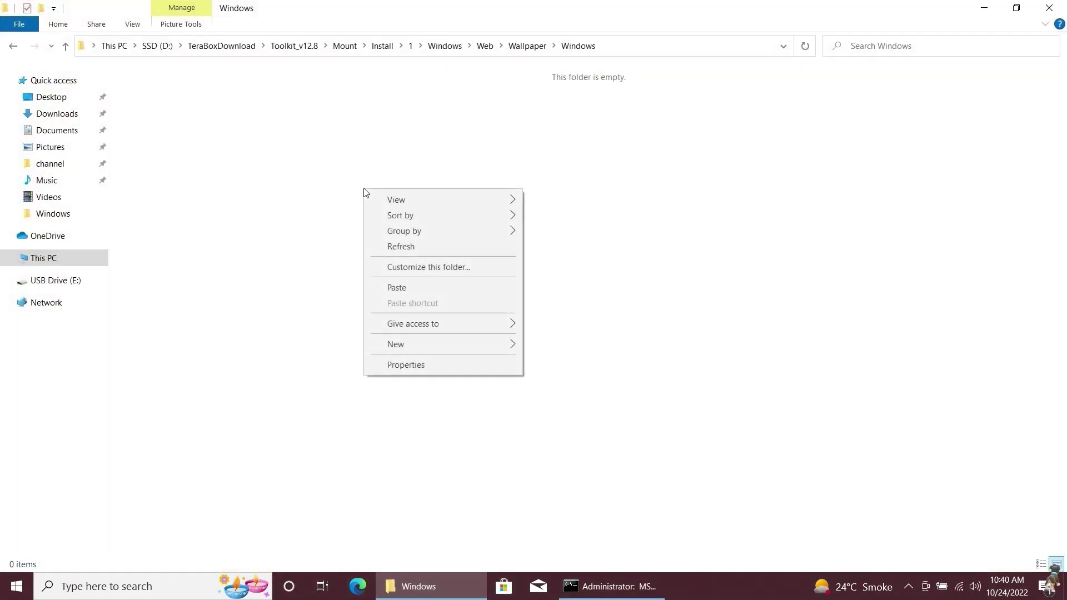
{"action": "left_click", "coordinate": [396, 289]}
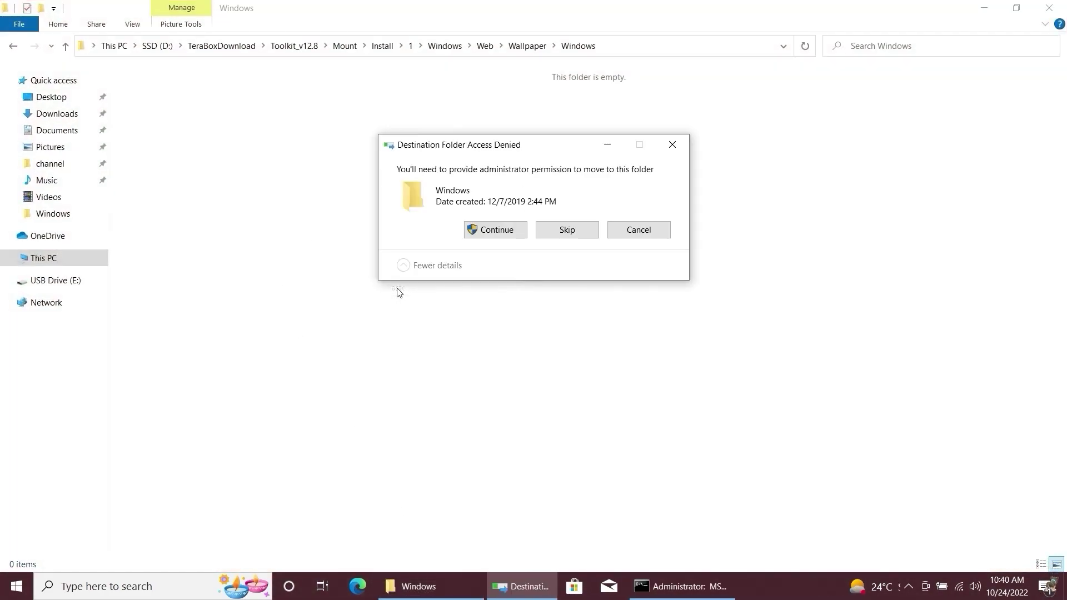
{"action": "left_click", "coordinate": [477, 233]}
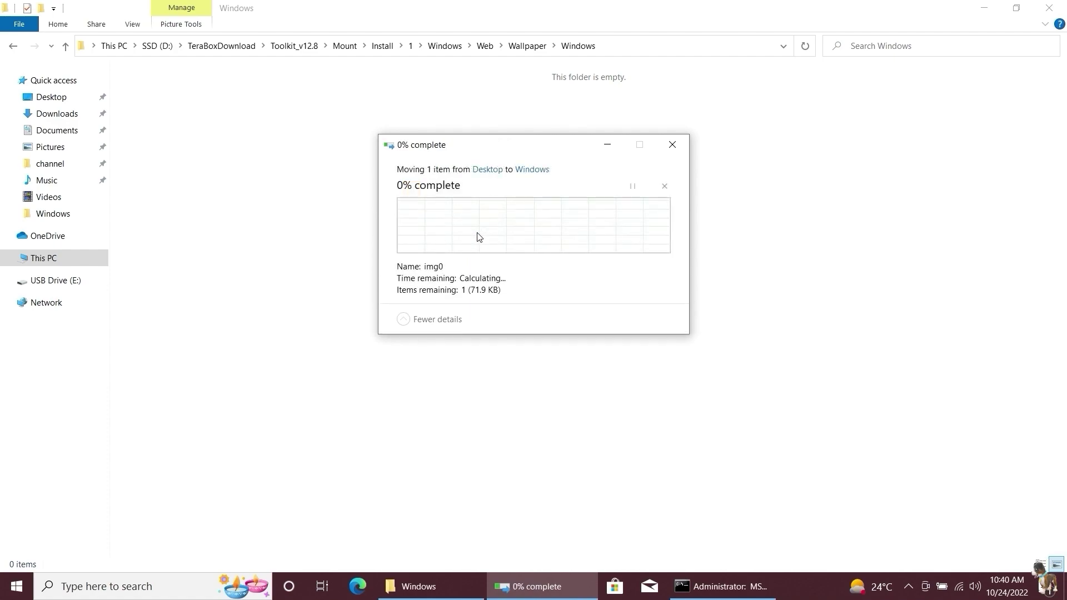
- Look through the mounted image's Windows 10 and Flowers wallpaper folders, and close the file window
{"action": "left_click", "coordinate": [528, 46]}
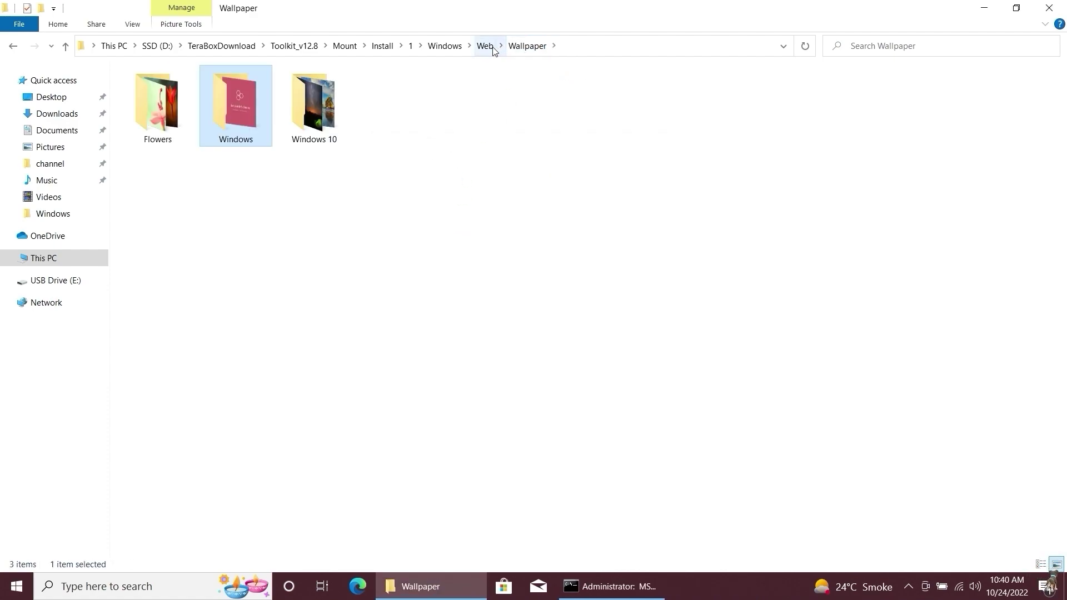
{"action": "double_click", "coordinate": [329, 133]}
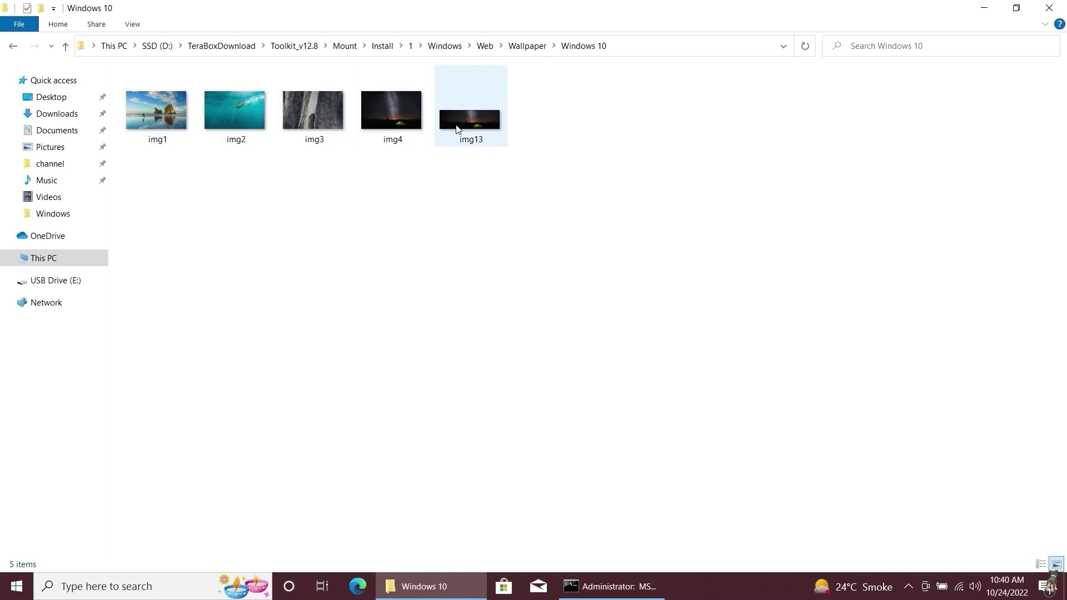
{"action": "left_click", "coordinate": [522, 50]}
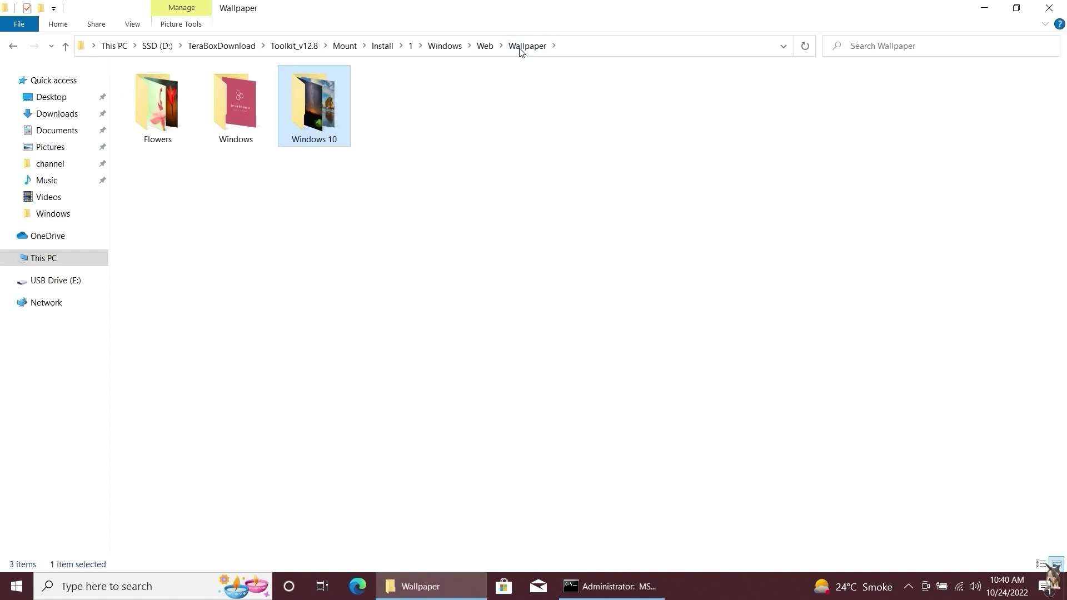
{"action": "double_click", "coordinate": [159, 119]}
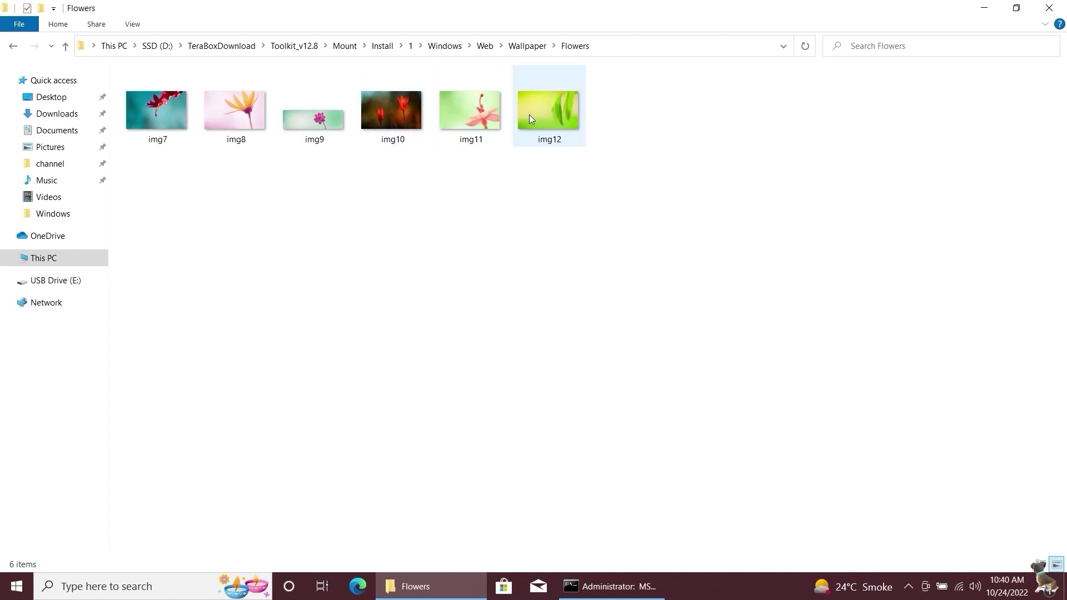
{"action": "left_click", "coordinate": [514, 47]}
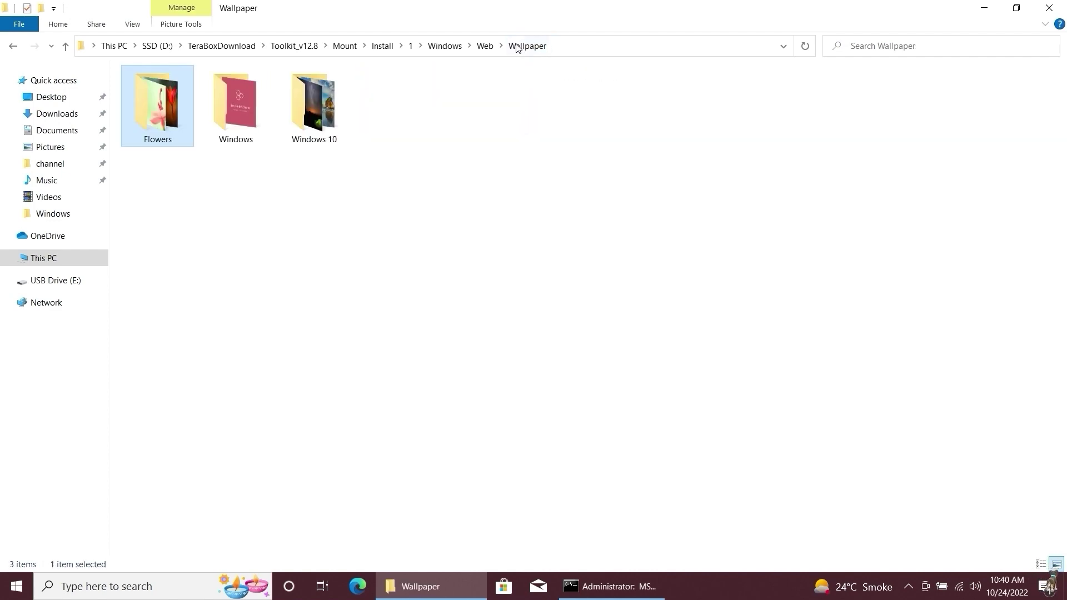
{"action": "left_click", "coordinate": [1049, 7]}
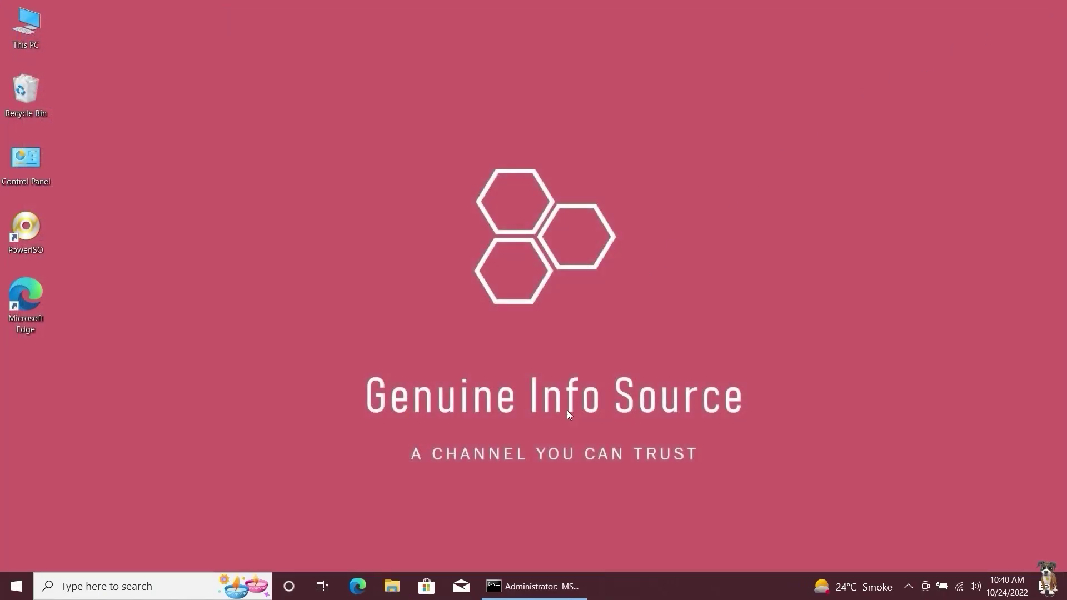
- Switch to MSMG Toolkit and apply and save the changes to the source images without cleaning up the image folder
{"action": "left_click", "coordinate": [546, 590]}
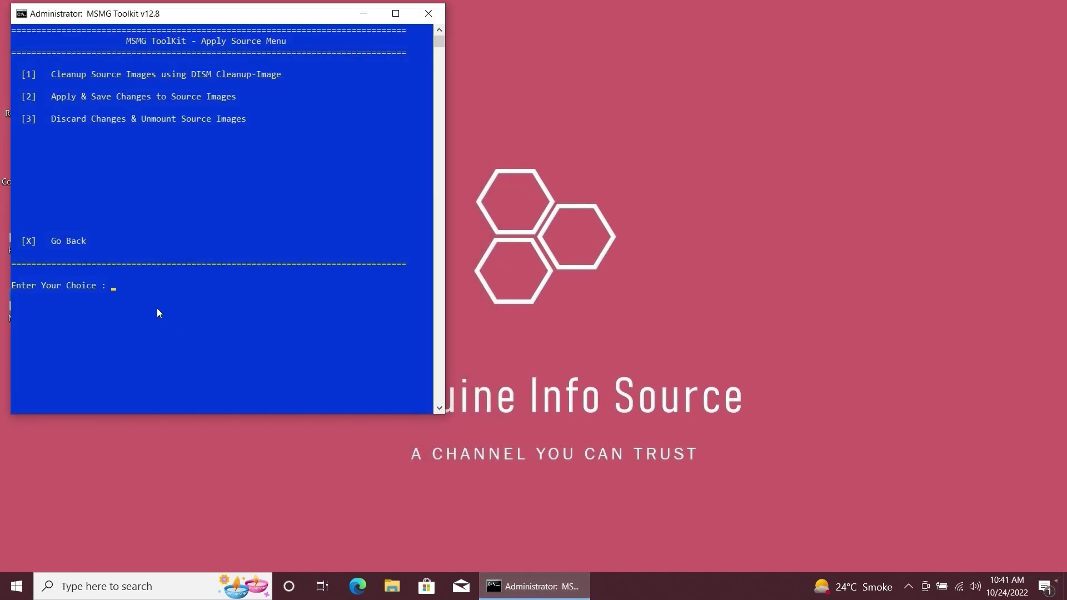
{"action": "left_click", "coordinate": [123, 287]}
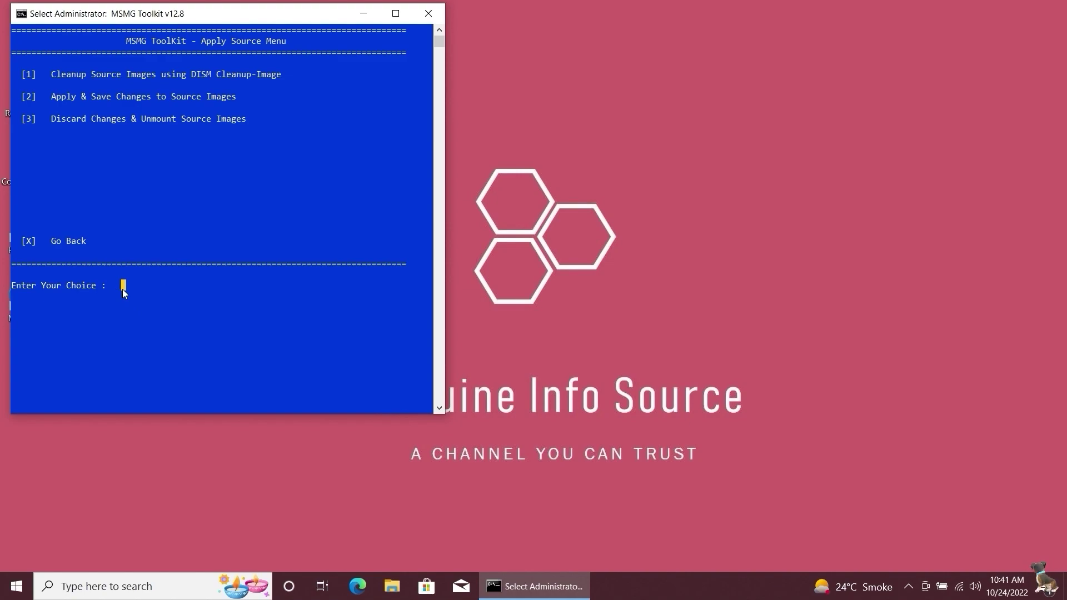
{"action": "key", "text": "2"}
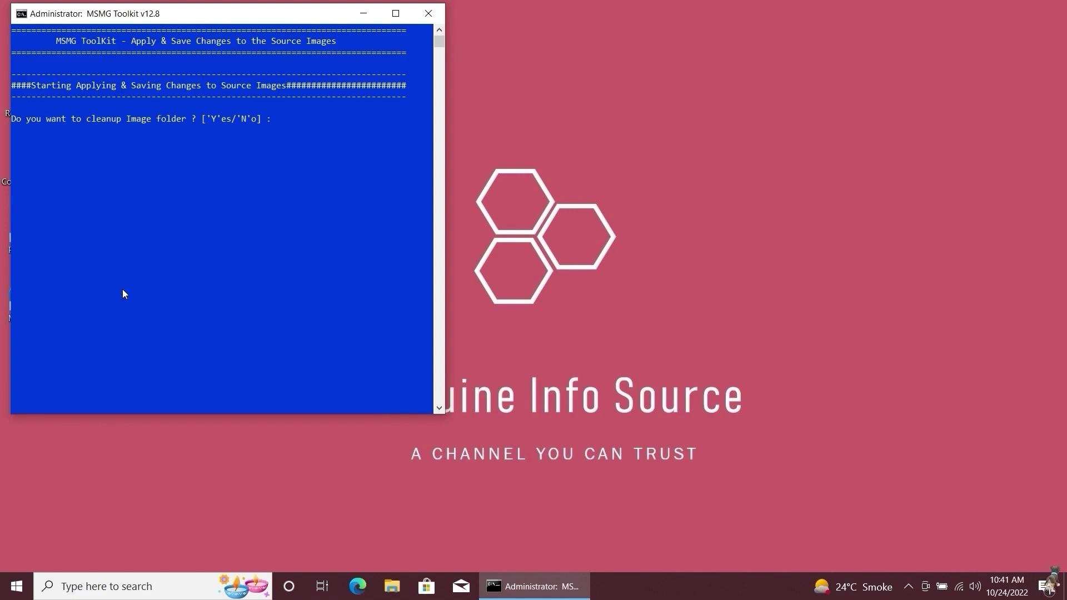
{"action": "type", "text": "N"}
{"action": "key", "text": "Return"}
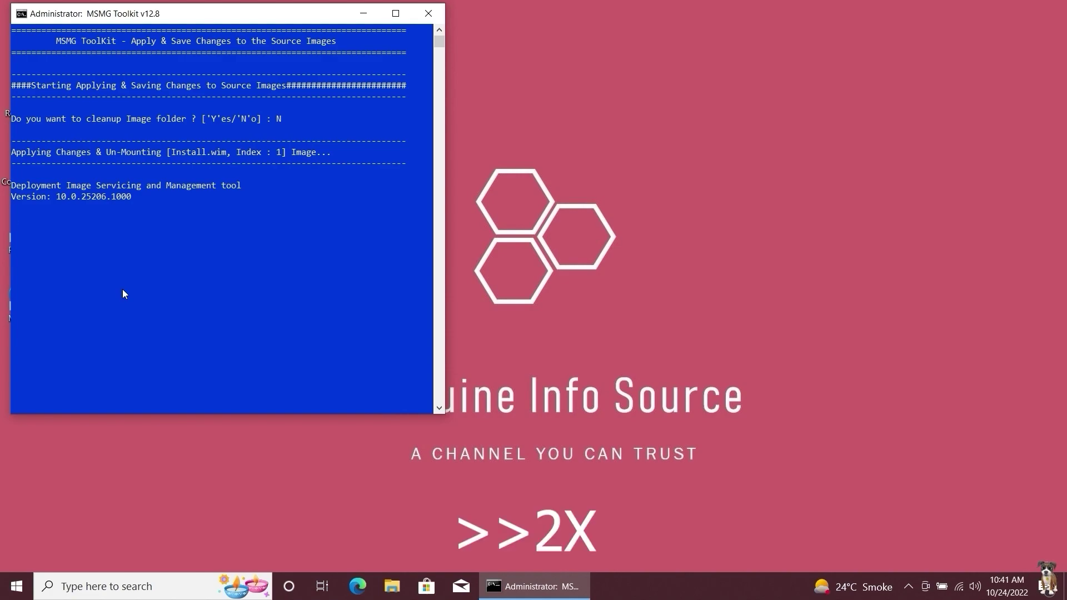
- Continue past the finished save operation and open the toolkit's Target options from the main menu
{"action": "left_click", "coordinate": [163, 453]}
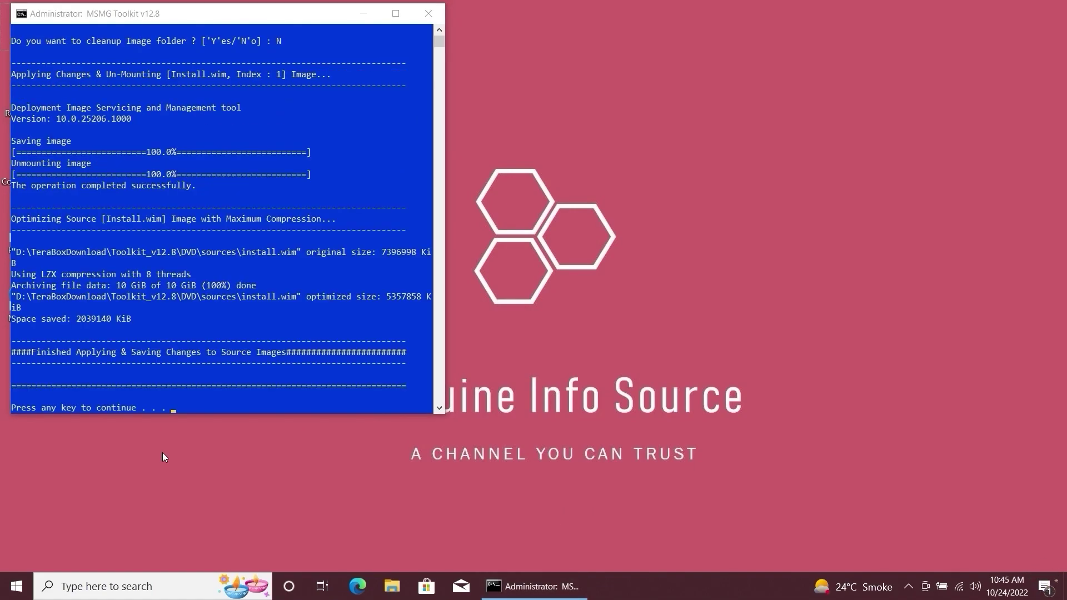
{"action": "left_click", "coordinate": [183, 401]}
{"action": "key", "text": "Return"}
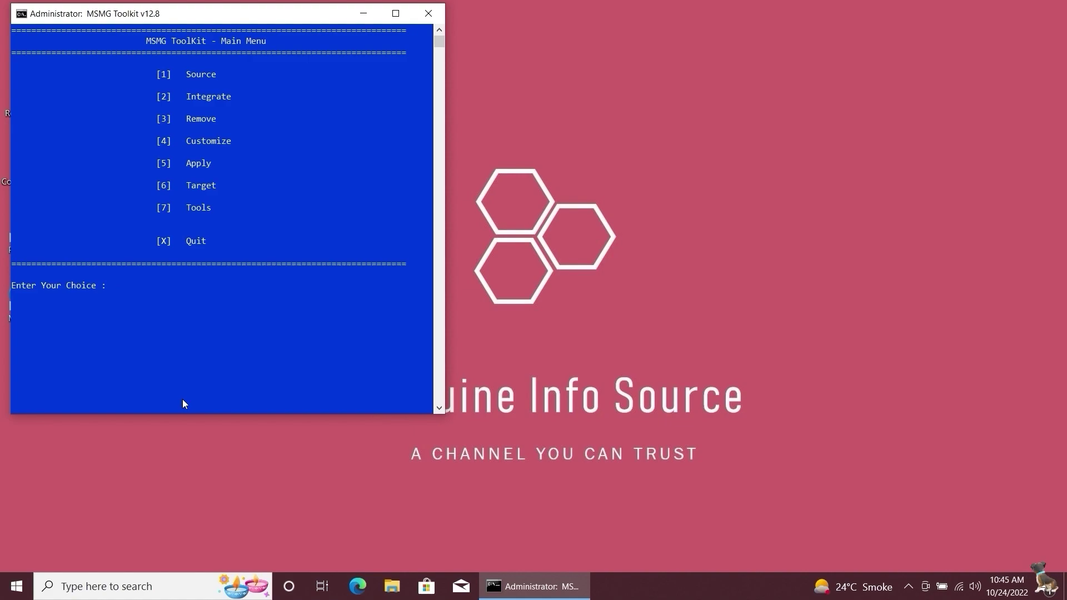
{"action": "key", "text": "6"}
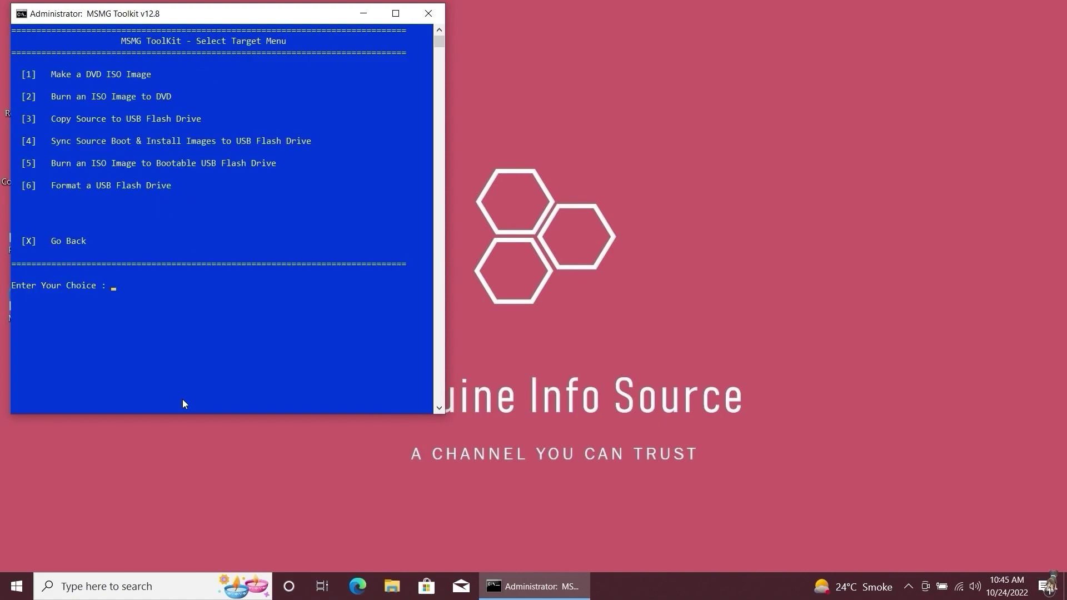